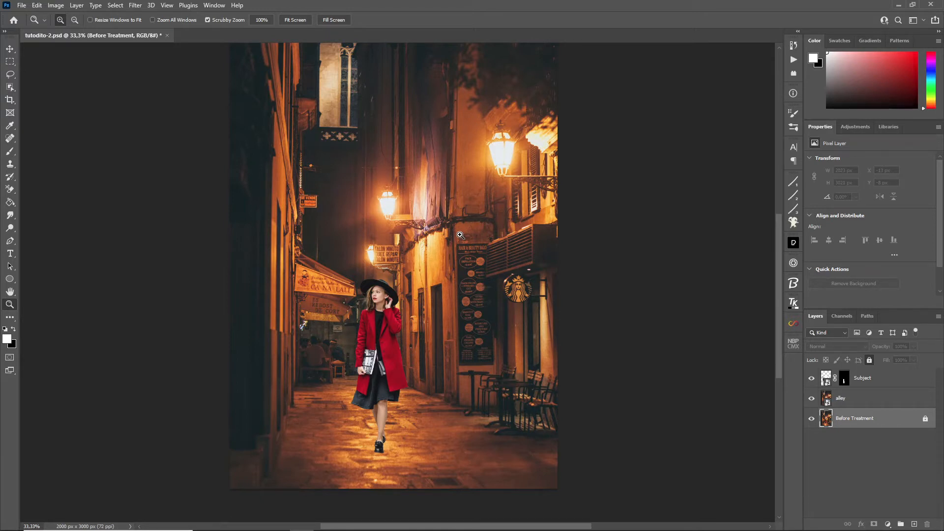
Step: Select the Subject layer and activate the Move tool to work on the woman
drag(419, 234, 408, 251)
click(876, 377)
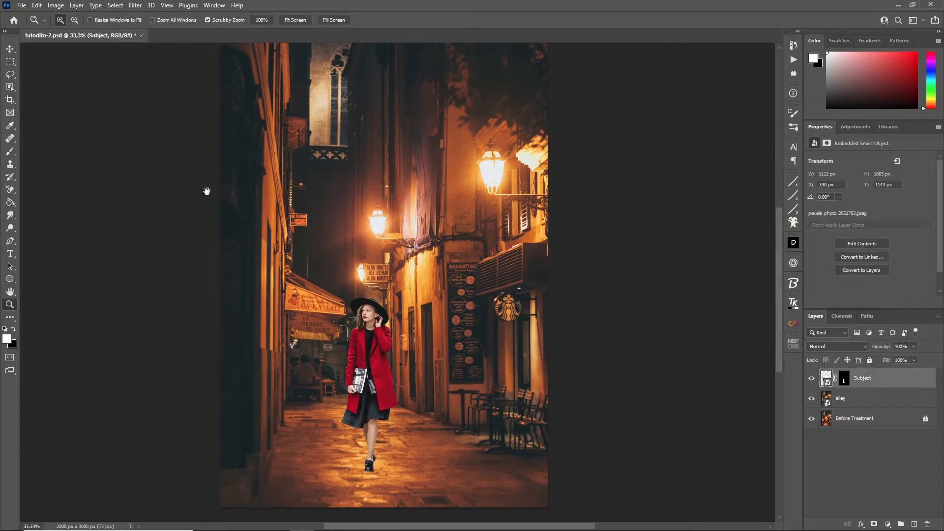
drag(207, 192, 200, 205)
click(10, 48)
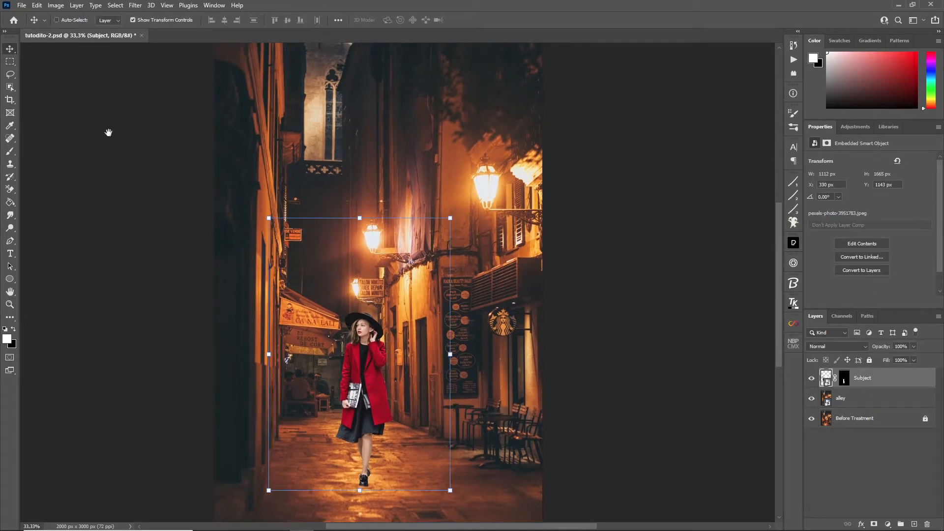
drag(107, 133, 104, 146)
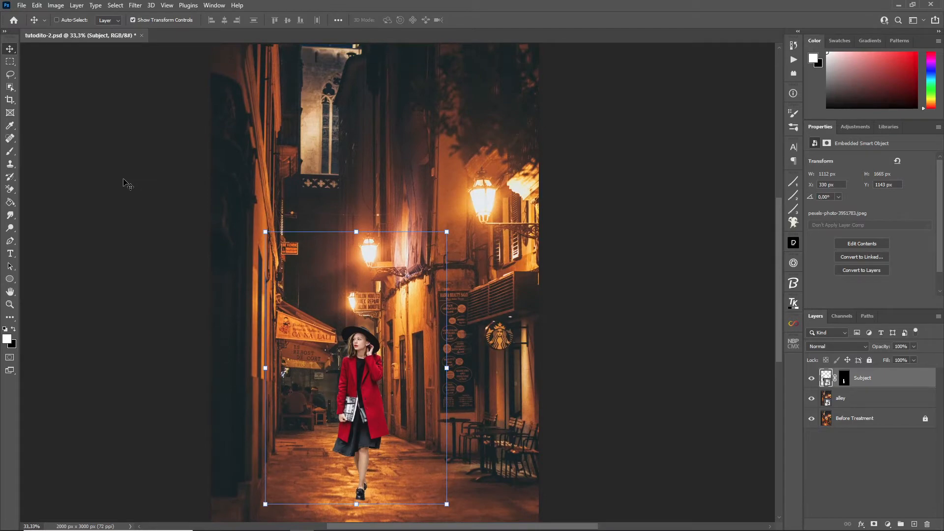
drag(183, 230, 182, 241)
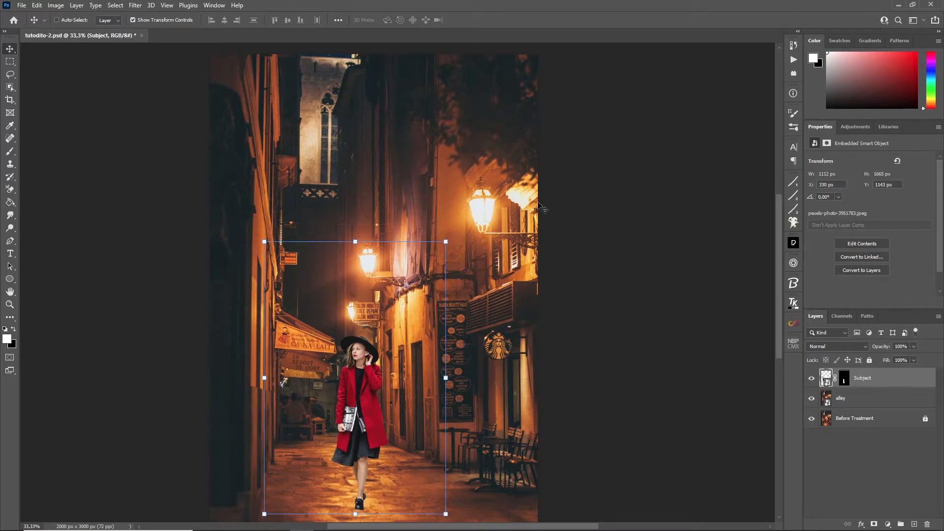
scroll(501, 237, down, 2)
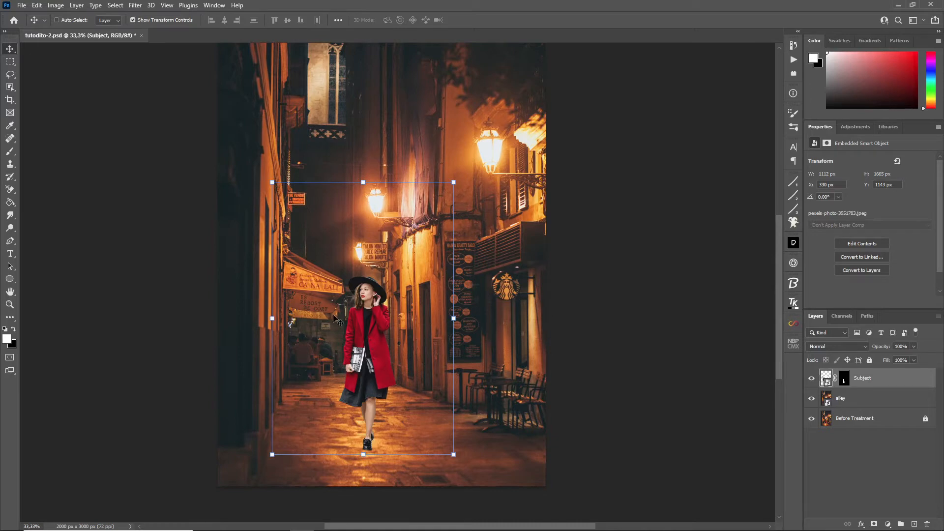
scroll(219, 301, right, 1)
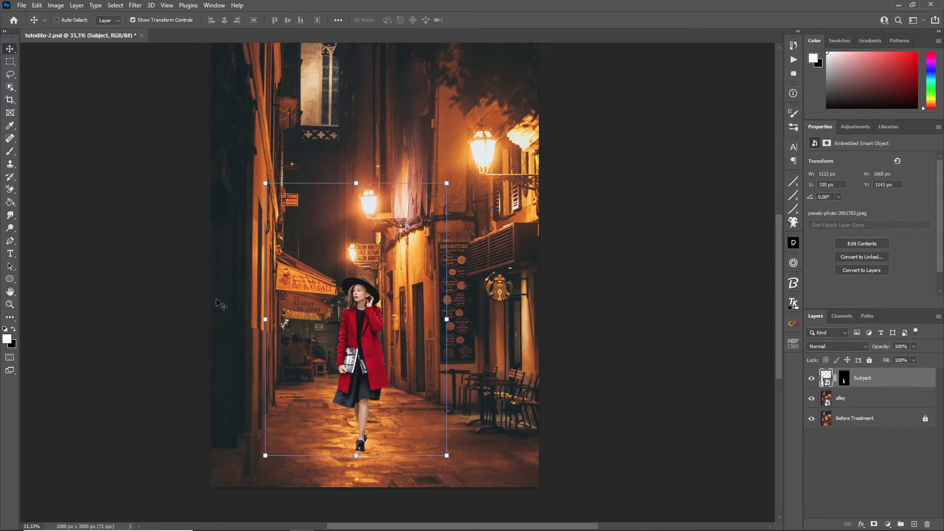
scroll(216, 301, left, 1)
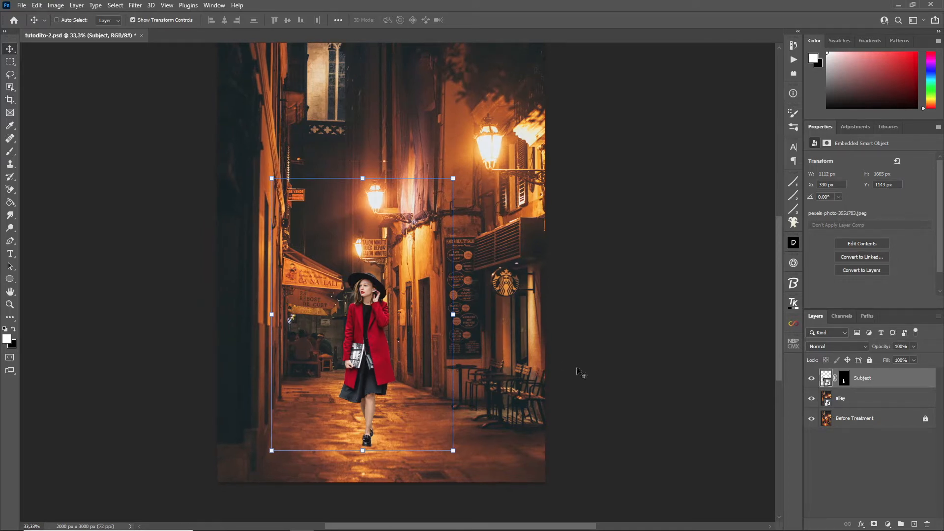
Step: Flip the Subject layer horizontally with Free Transform and apply the transformation
right_click(351, 331)
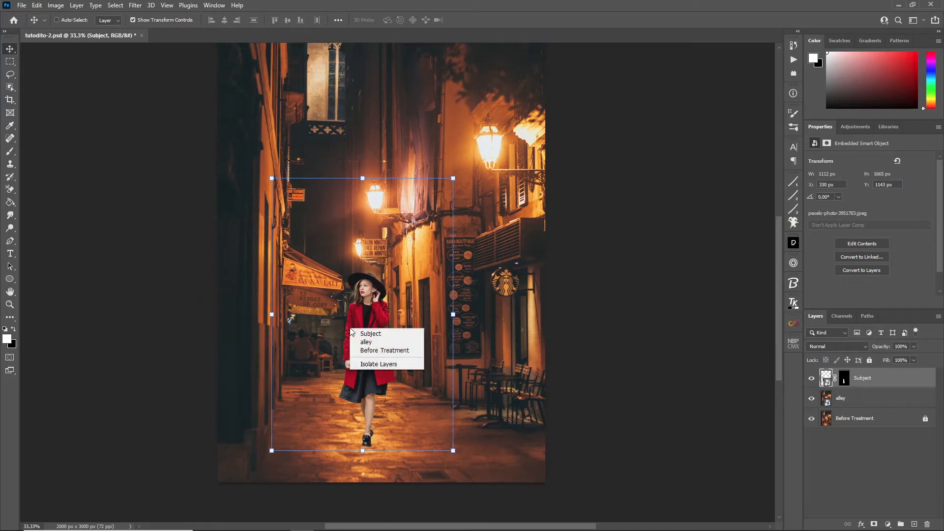
click(369, 333)
key(ctrl)
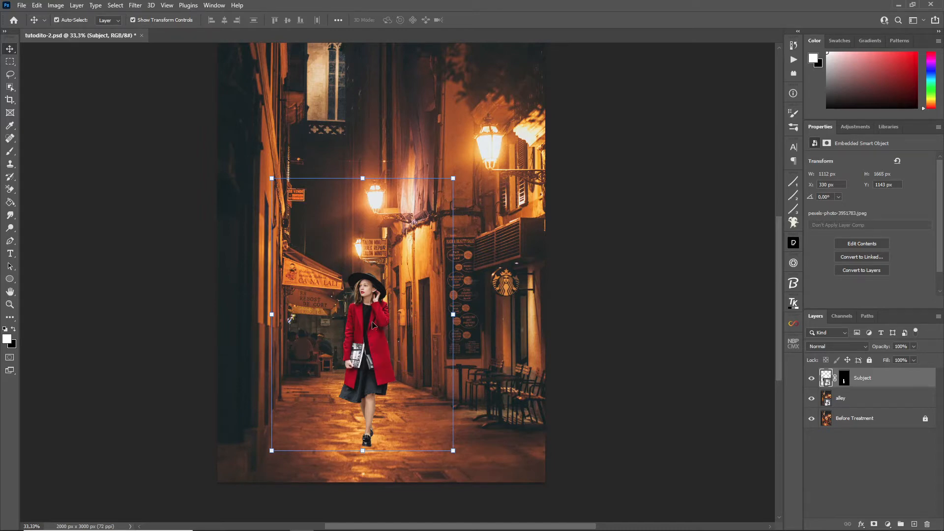
key(ctrl+t)
right_click(373, 326)
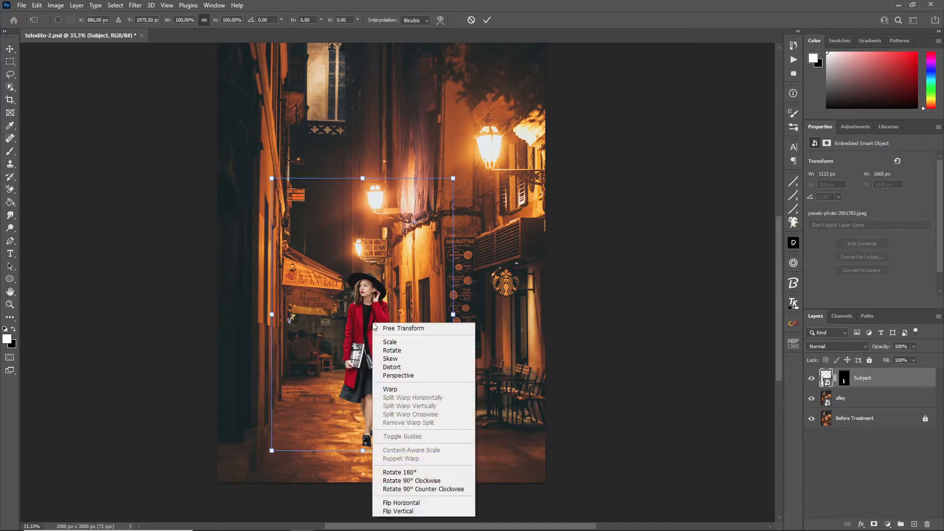
click(415, 500)
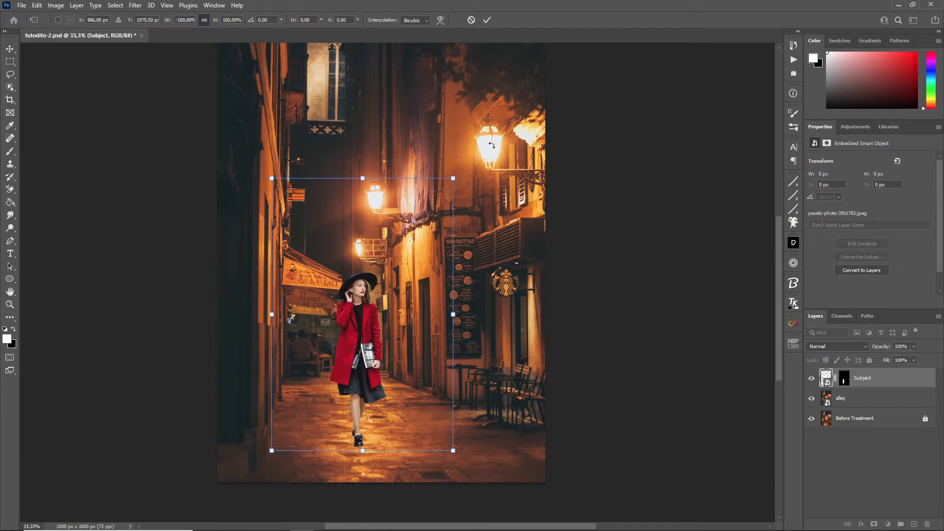
click(895, 399)
click(10, 304)
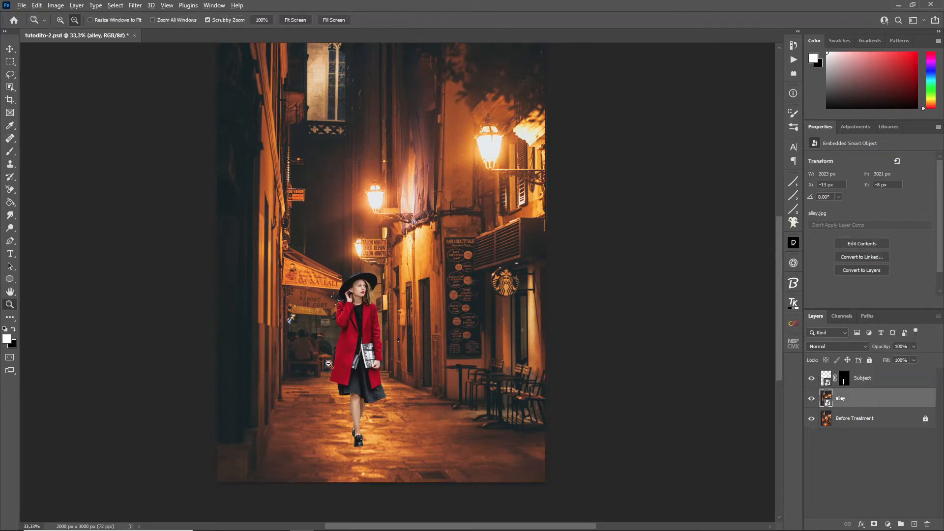
alt+click(325, 362)
click(373, 387)
drag(384, 402, 357, 425)
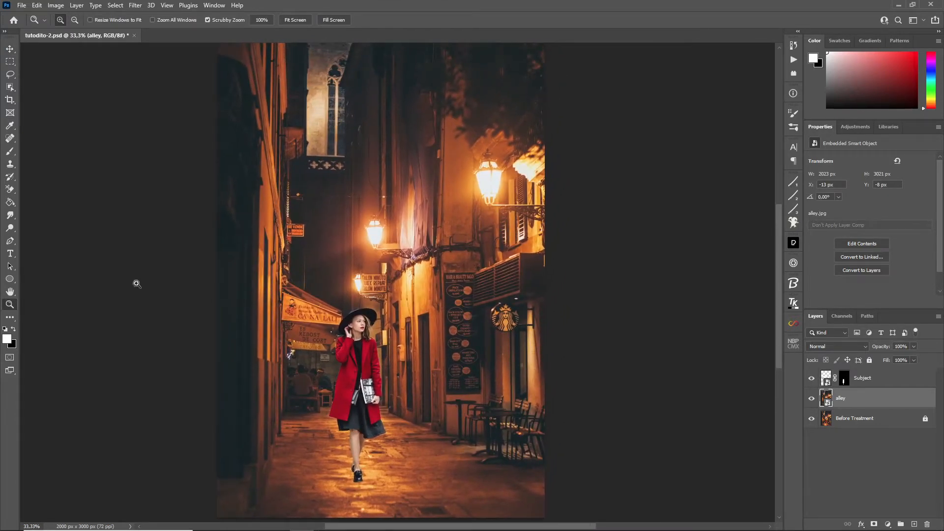
Step: Scale the Subject layer down proportionally to about 968 by 1450 px and reposition the woman in the alley
click(10, 49)
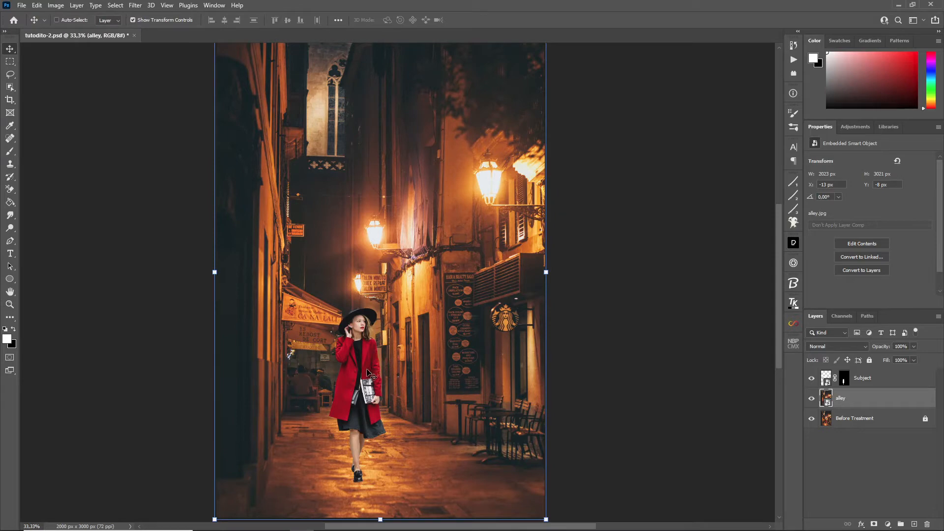
click(870, 383)
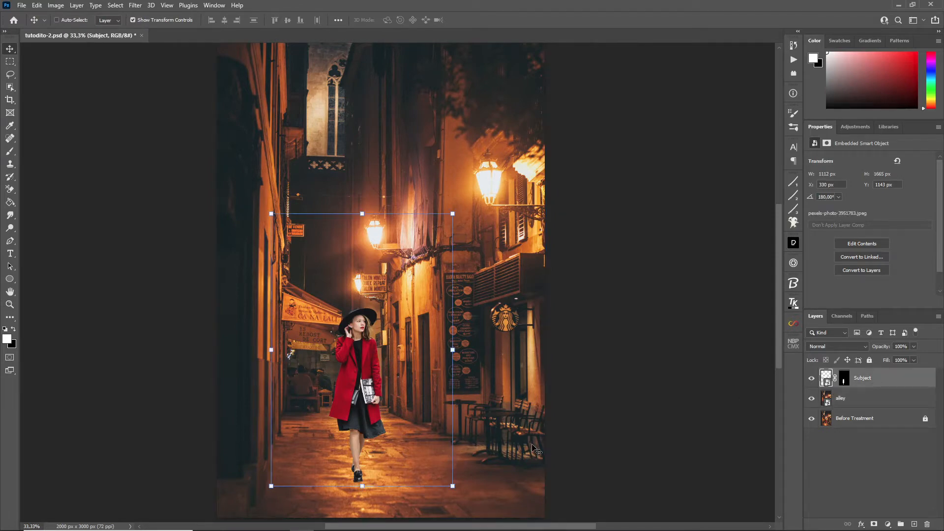
mouse_move(519, 444)
mouse_down()
mouse_move(509, 438)
mouse_move(509, 448)
mouse_up()
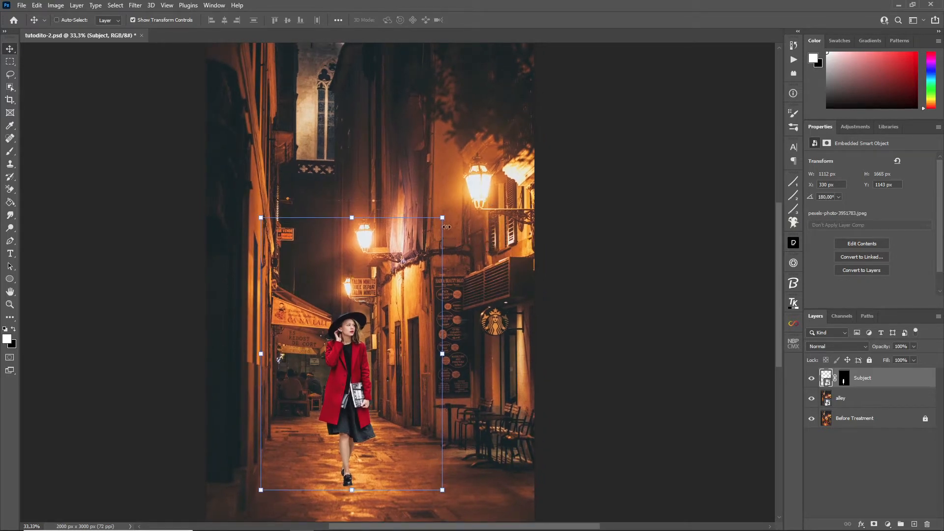
drag(444, 218, 411, 248)
drag(336, 381, 339, 376)
click(10, 305)
drag(333, 368, 335, 342)
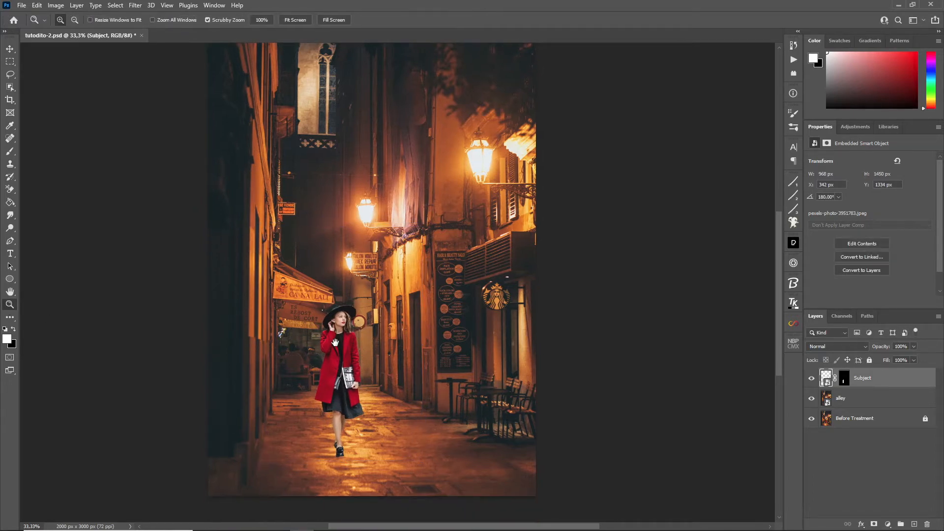
drag(243, 310, 249, 319)
key(v)
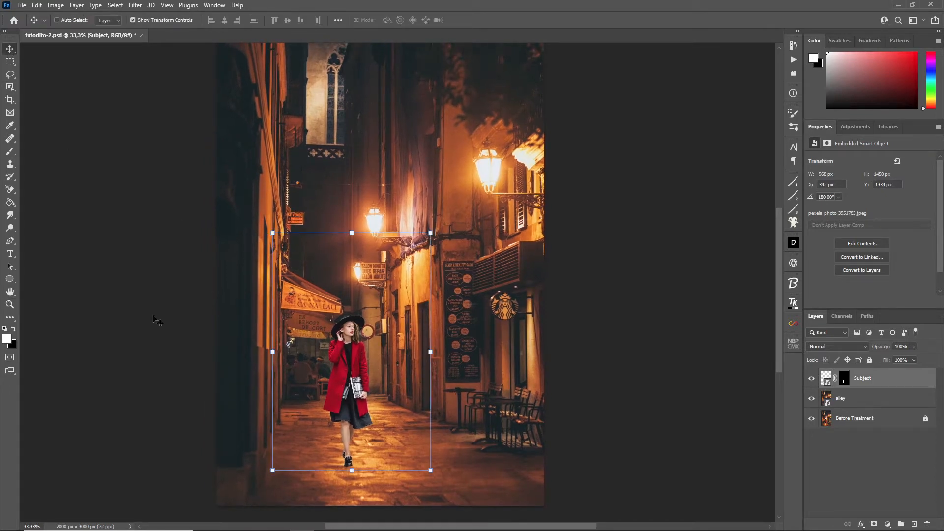
click(9, 305)
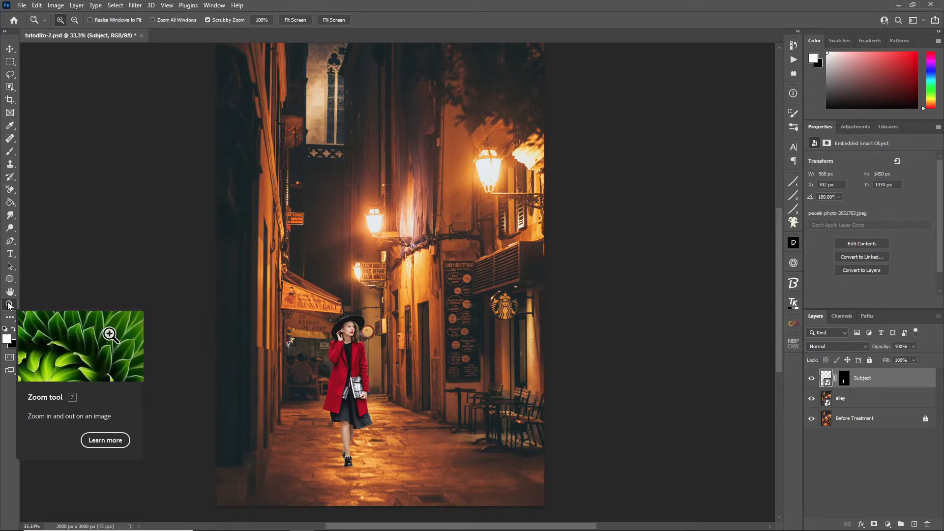
click(10, 49)
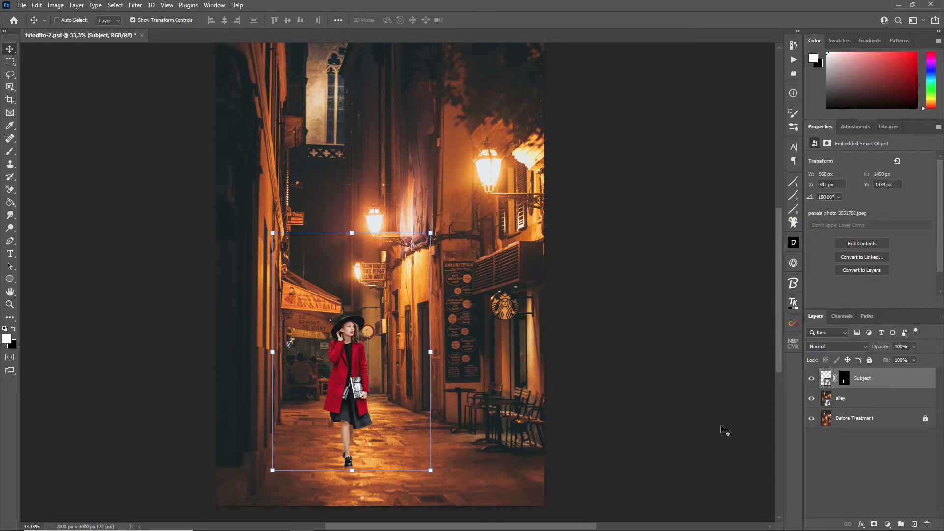
Step: Add a Solid Color fill layer in neutral gray #898989 above the Subject layer
click(889, 525)
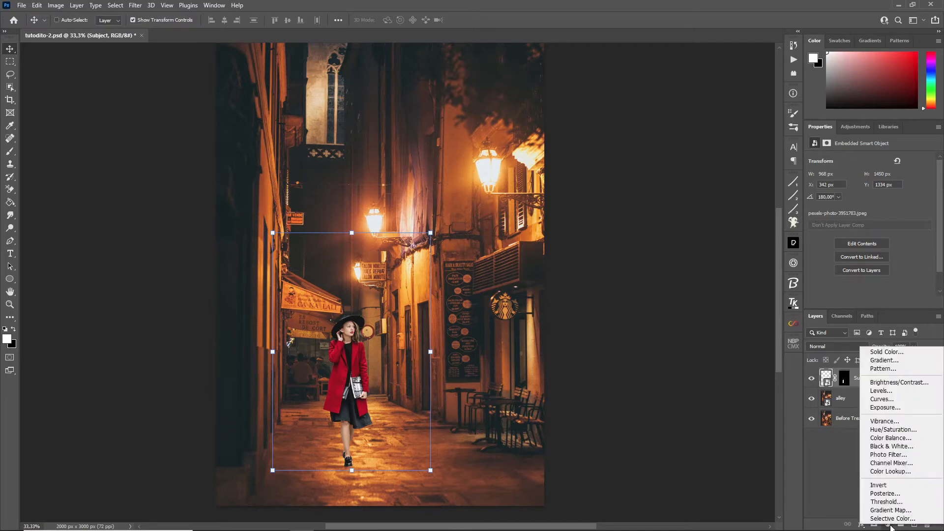
click(887, 351)
drag(617, 374, 552, 381)
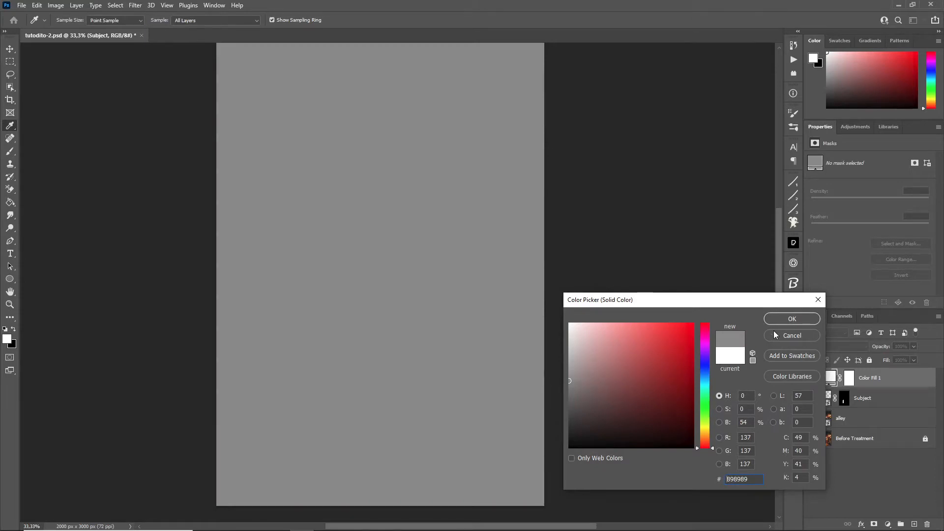
click(781, 319)
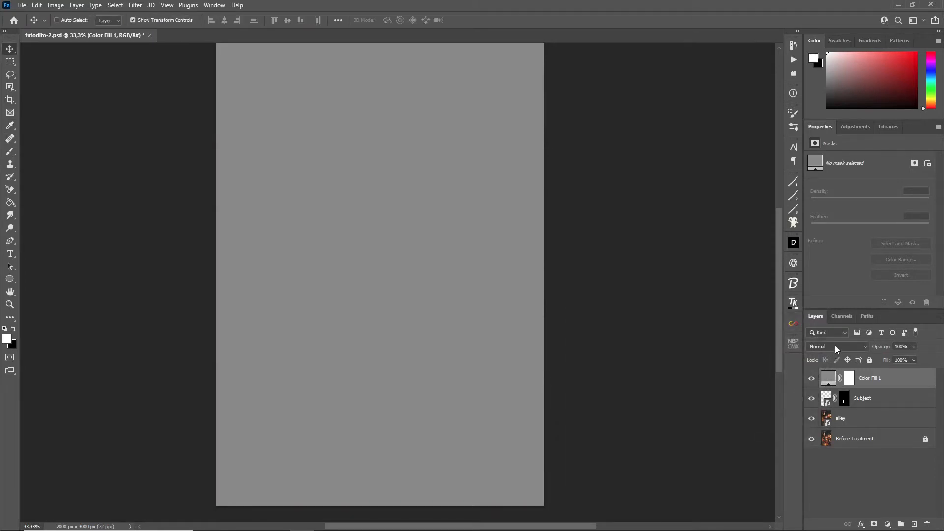
Step: Set the gray fill layer's blending mode to Color and toggle its visibility to compare the result
click(836, 346)
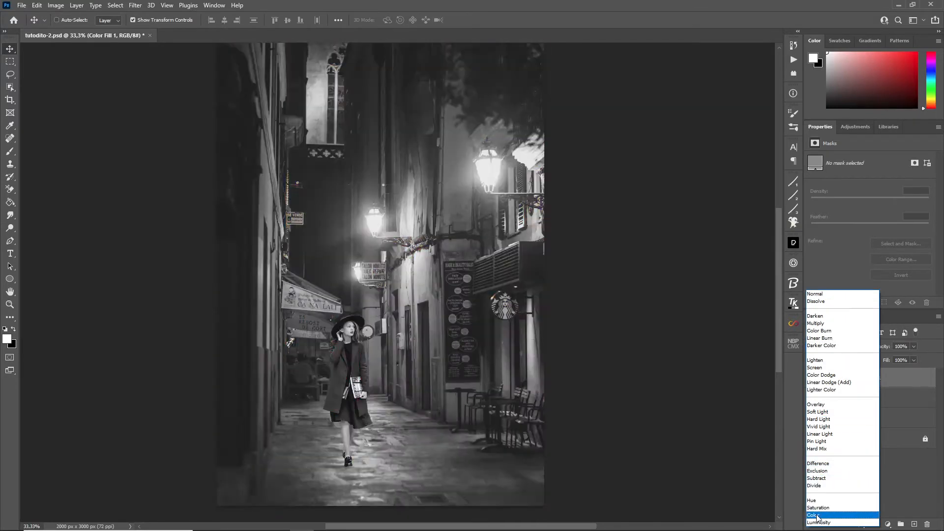
click(817, 516)
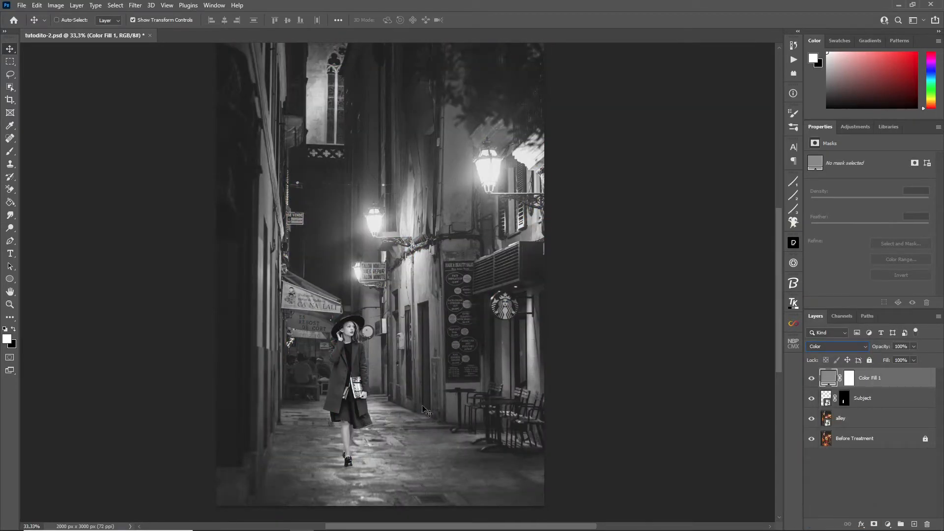
click(812, 379)
click(813, 379)
Step: Add a Curves adjustment layer directly above the Subject layer, beneath the gray color fill
drag(338, 374, 358, 339)
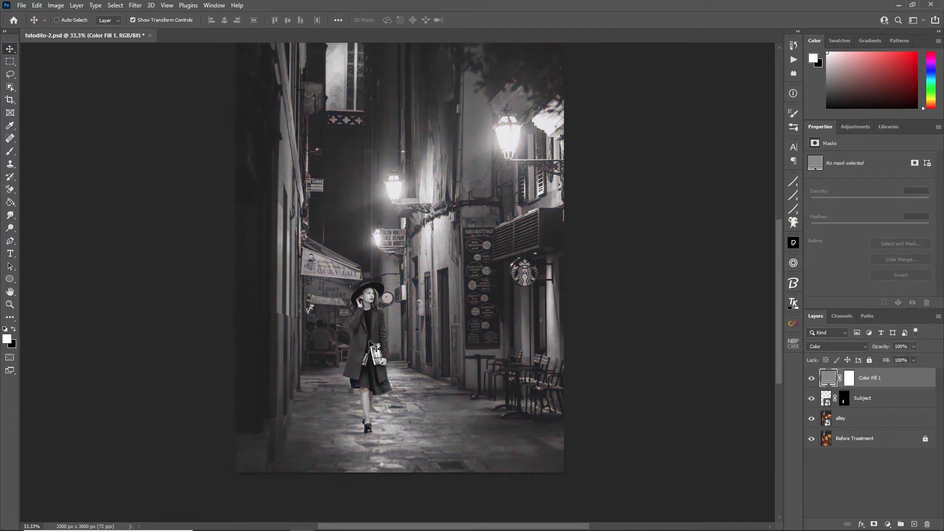
drag(418, 319, 405, 353)
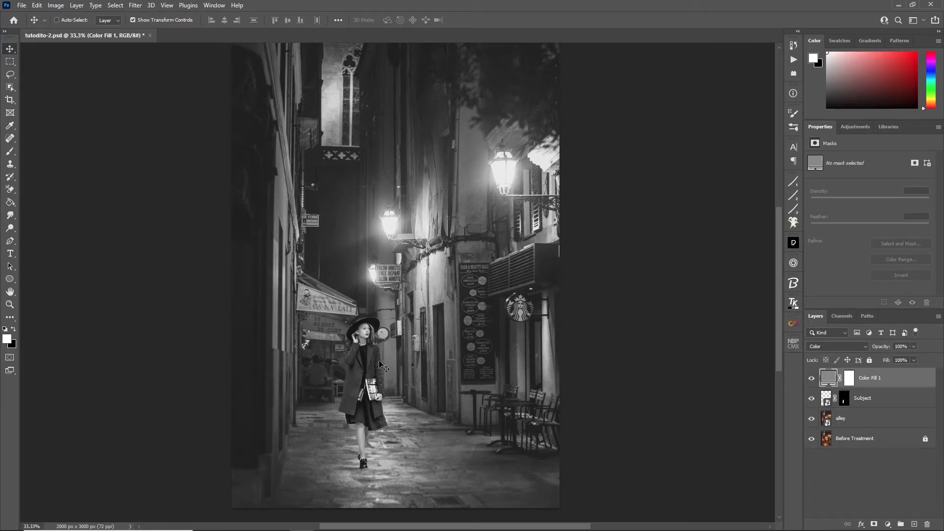
mouse_move(556, 354)
mouse_down()
mouse_move(551, 382)
mouse_move(555, 346)
mouse_up()
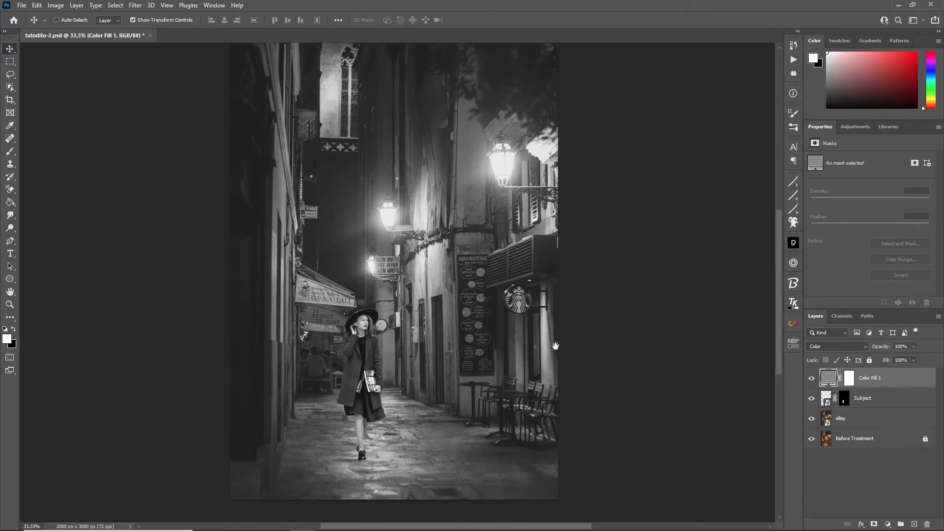
click(899, 403)
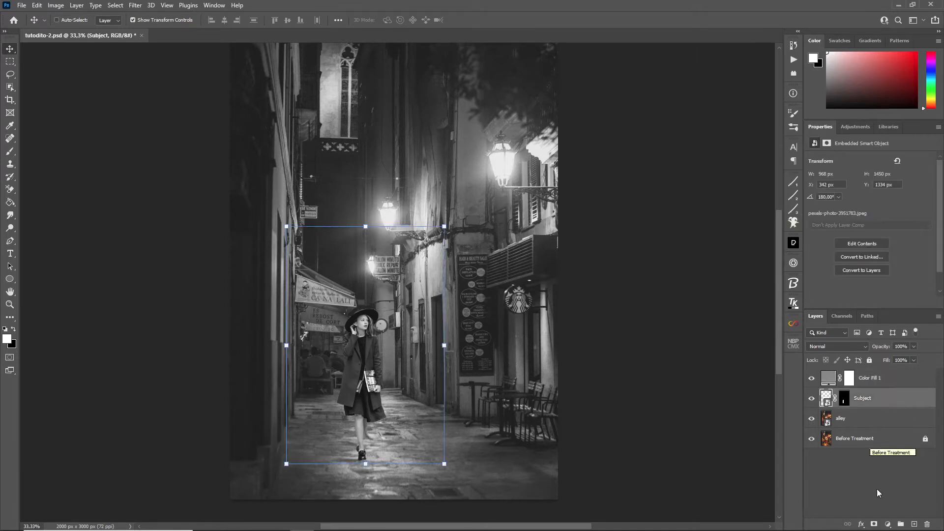
click(889, 525)
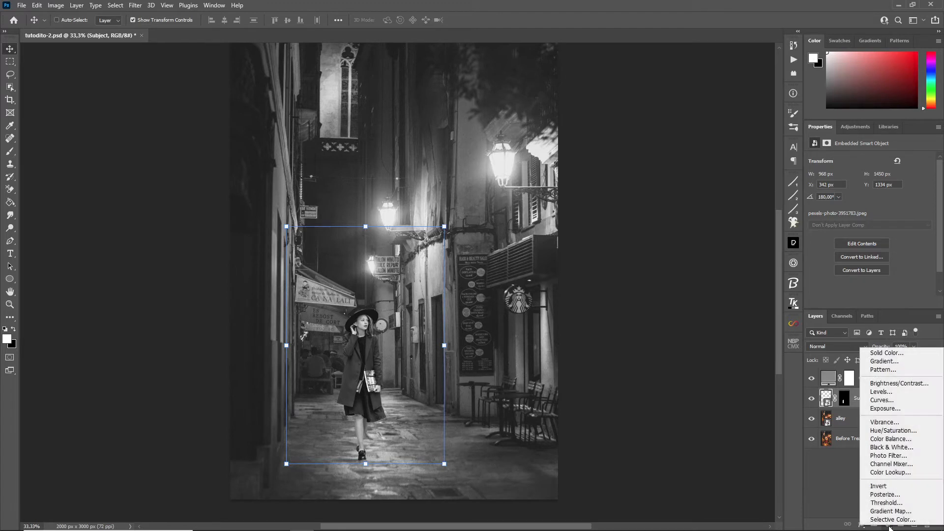
click(894, 401)
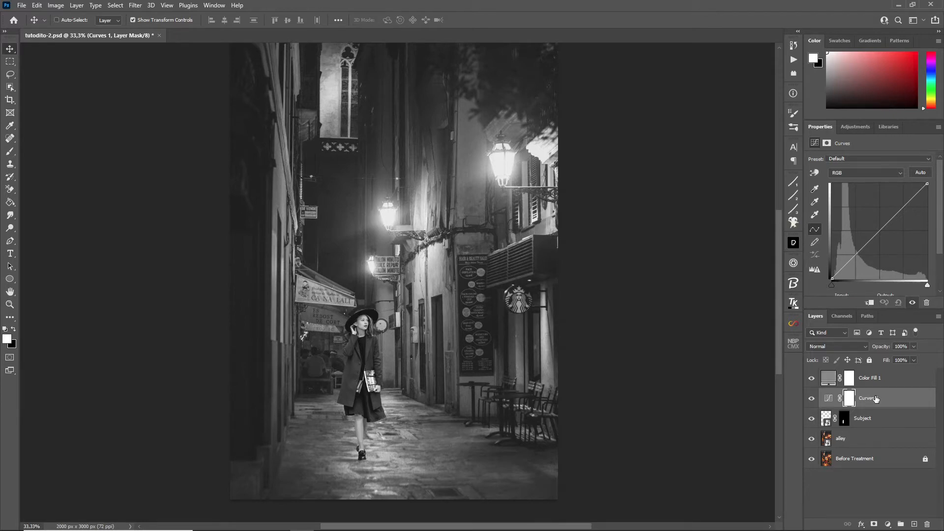
Step: Lower the midtones of the RGB curve and clip the Curves adjustment to the Subject layer
mouse_move(876, 235)
mouse_down()
mouse_move(888, 254)
mouse_move(886, 246)
mouse_up()
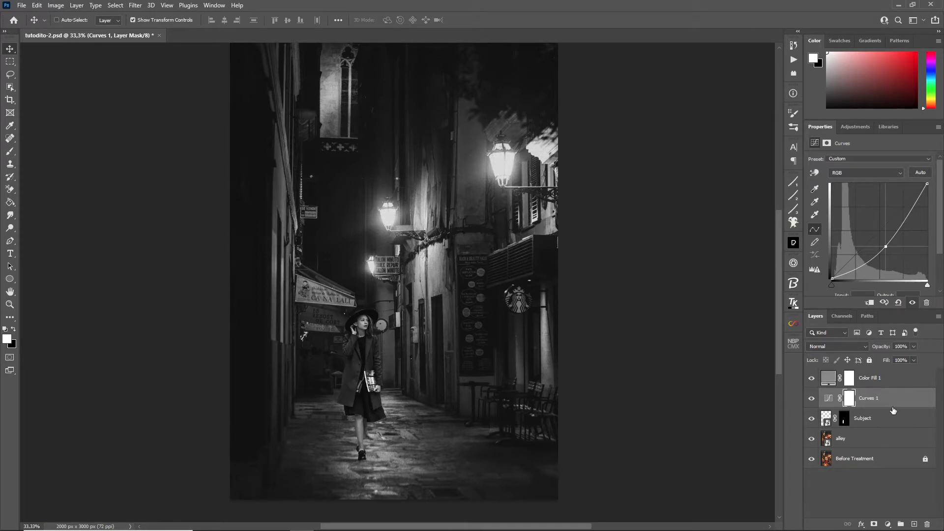
drag(894, 410, 893, 405)
alt+click(894, 406)
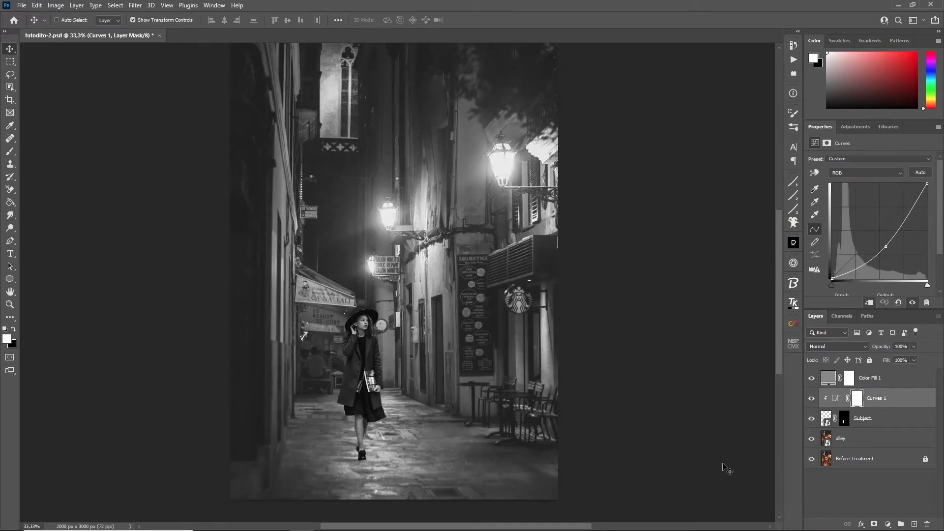
Step: Lower the white point and refine the midtones of the subject's first Curves adjustment, toggling the layer's visibility to compare
drag(885, 247, 878, 234)
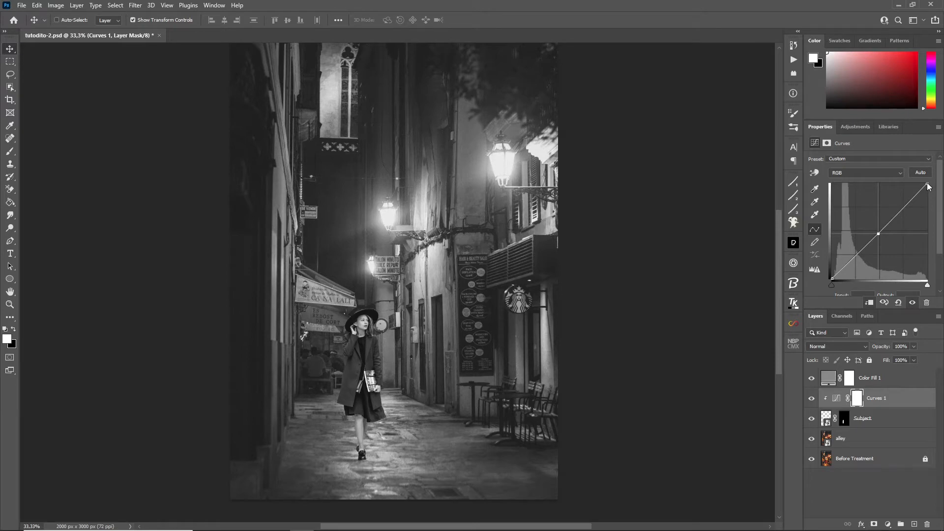
drag(928, 184, 930, 216)
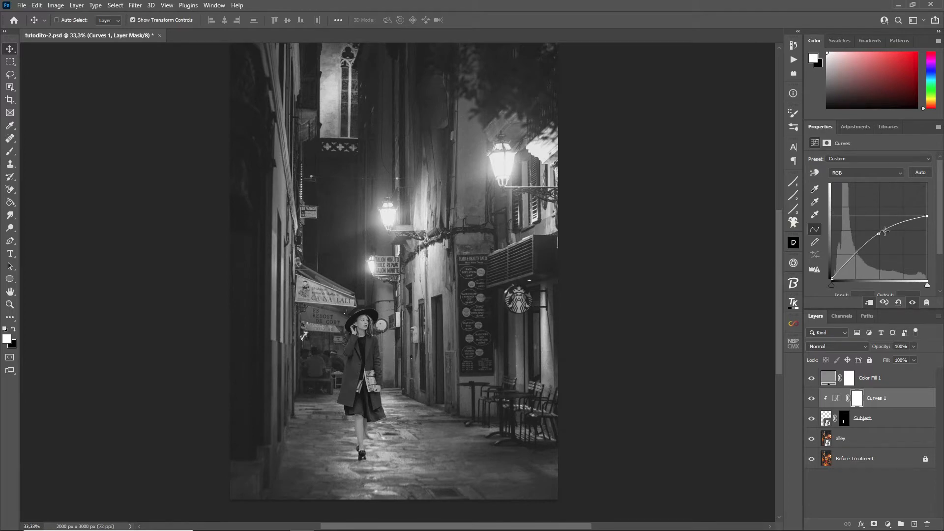
drag(880, 233, 885, 249)
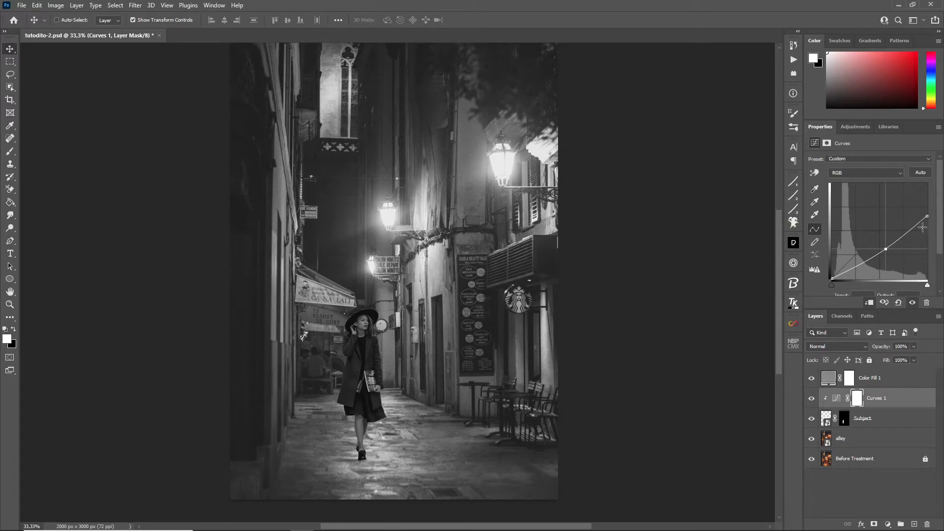
drag(928, 217, 925, 202)
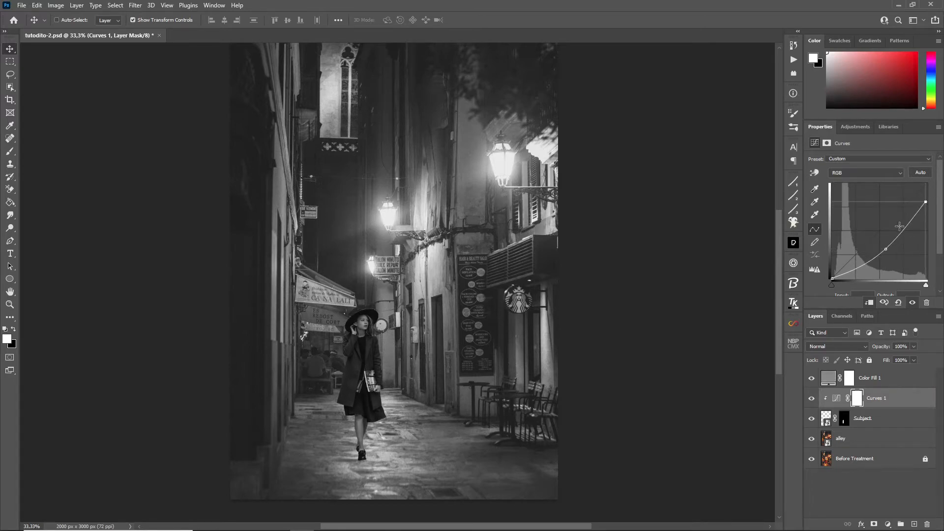
click(887, 250)
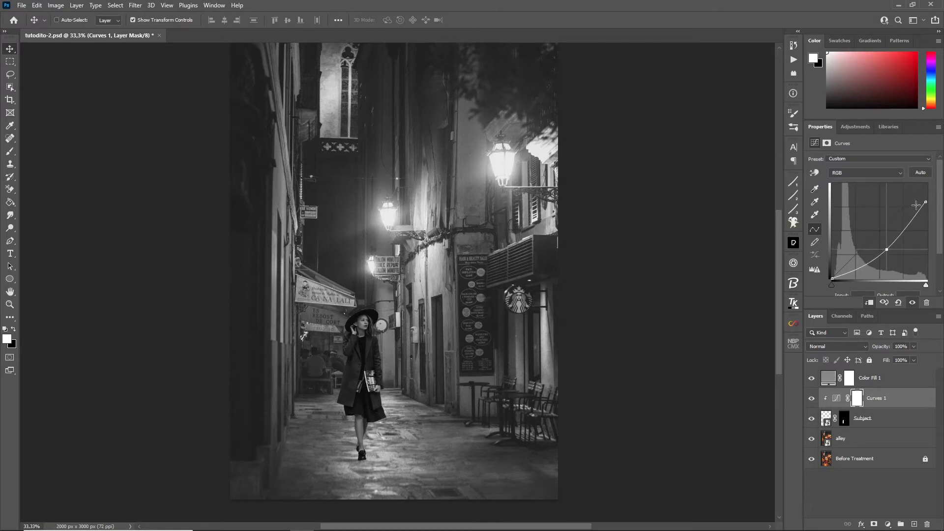
drag(925, 202, 927, 198)
drag(886, 250, 887, 244)
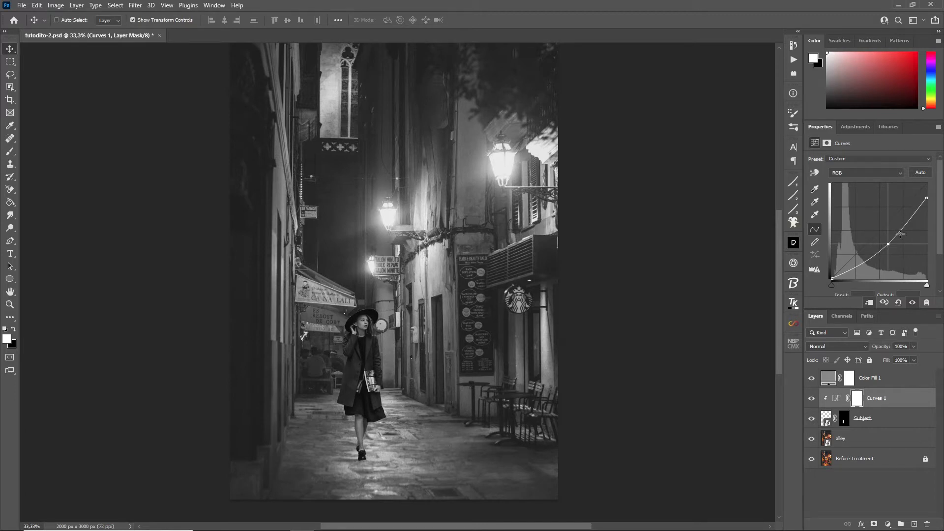
click(812, 399)
click(811, 398)
Step: Add a second Curves adjustment above Curves 1, lower its midtones and clip it to the Subject layer
click(888, 525)
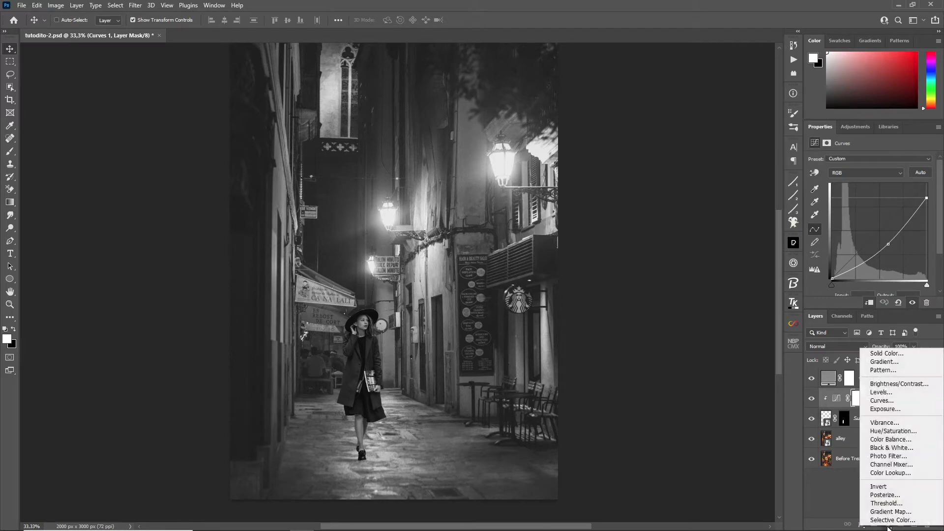
click(896, 405)
drag(875, 237, 883, 244)
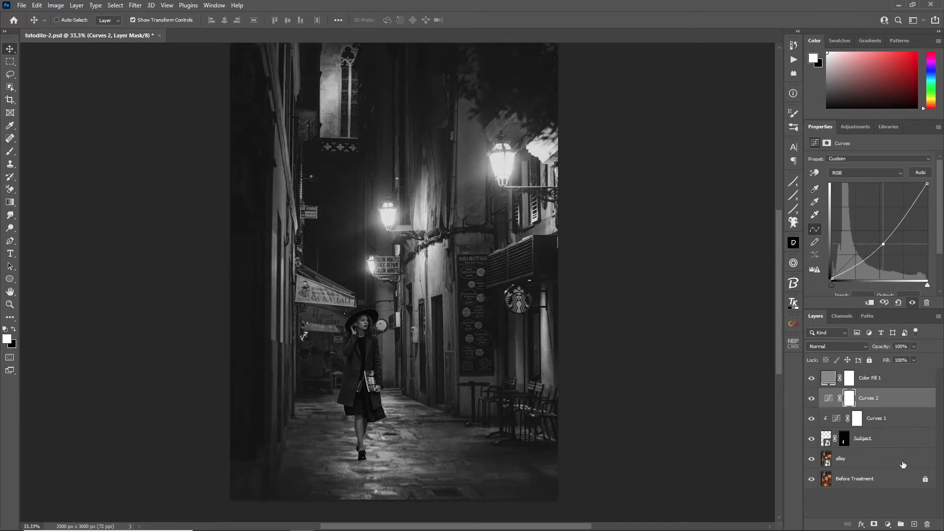
drag(905, 421, 907, 405)
alt+click(908, 406)
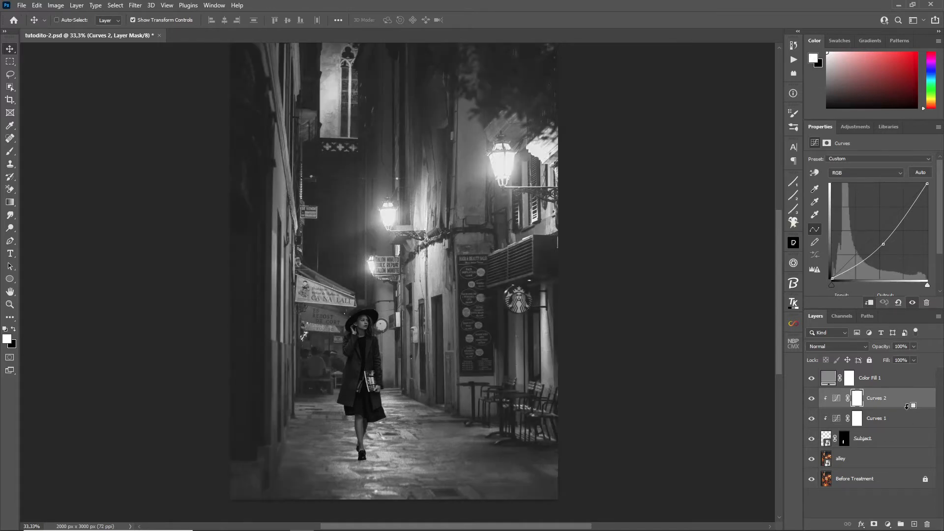
Step: Invert the Curves 2 layer mask to black and set the Brush tool's flow to 5%
click(857, 400)
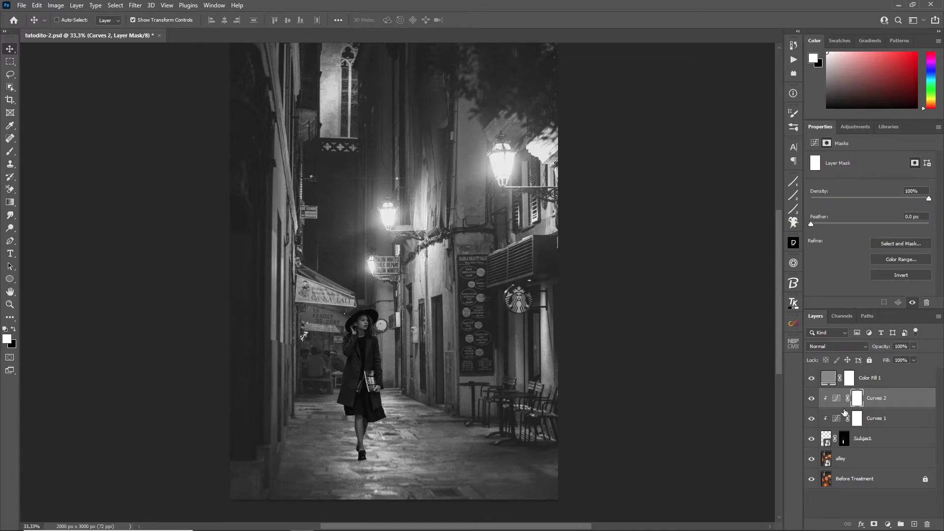
key(ctrl+i)
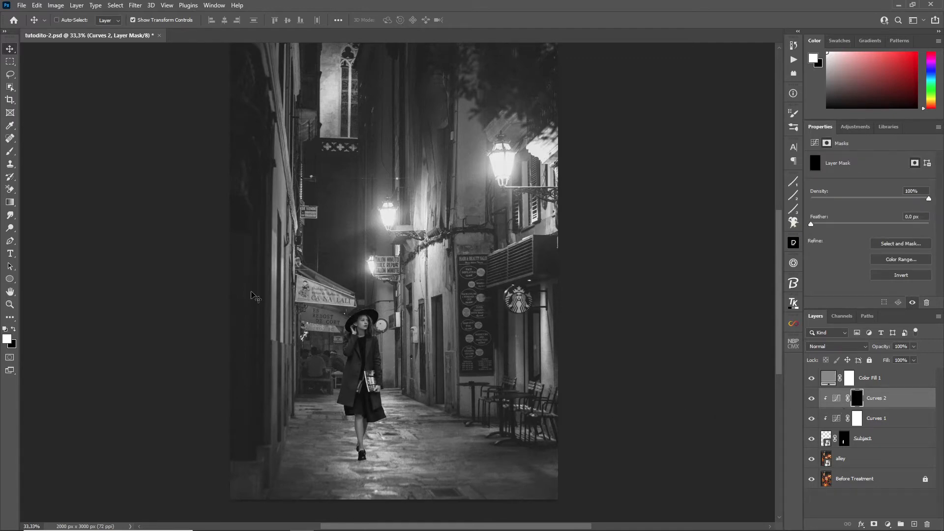
click(9, 151)
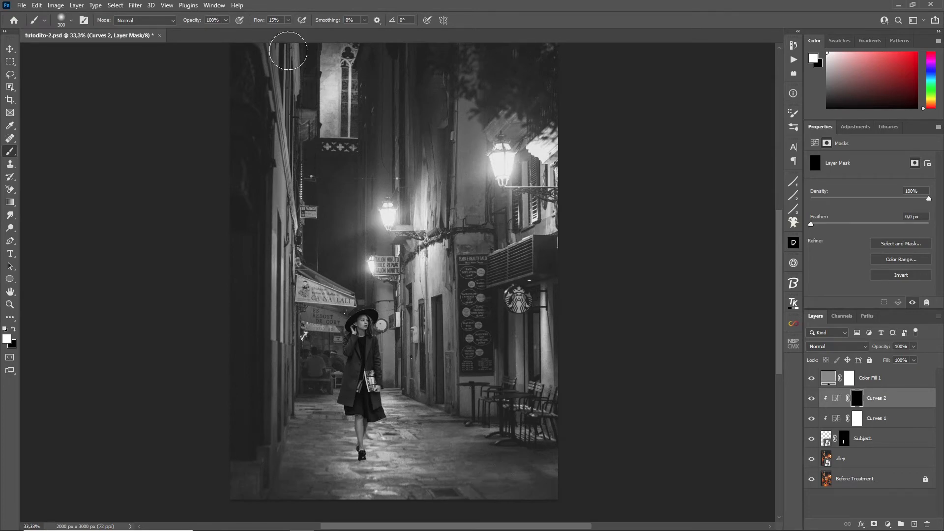
click(288, 21)
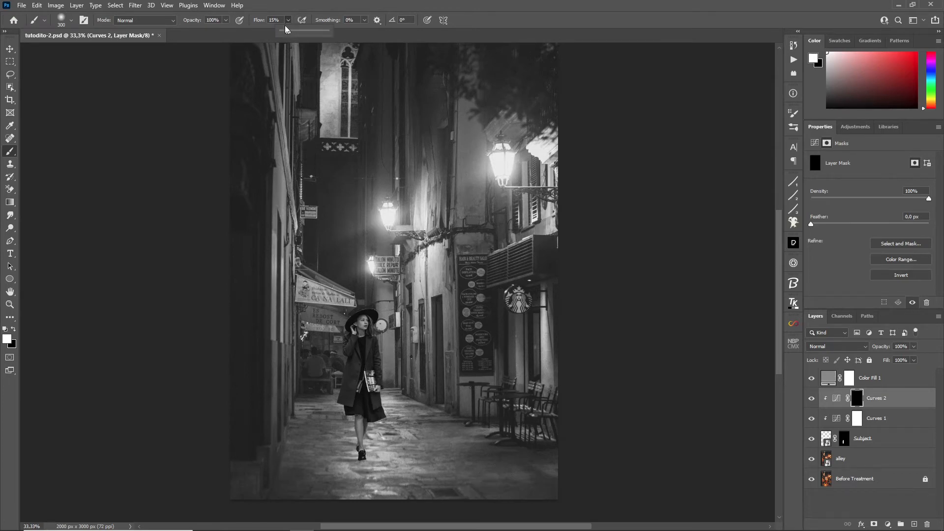
click(279, 20)
text(5)
key(Return)
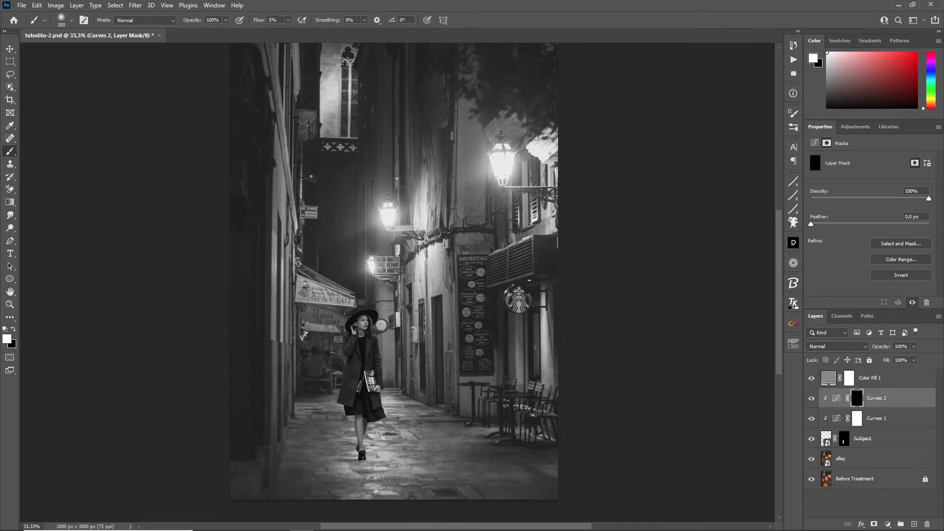
Step: Paint white over the woman's legs and feet on the Curves 2 mask, toggling the layer's visibility to compare
mouse_move(359, 456)
mouse_down()
mouse_move(349, 439)
mouse_move(331, 428)
mouse_move(359, 391)
mouse_move(342, 408)
mouse_move(343, 435)
mouse_move(360, 474)
mouse_move(341, 374)
mouse_move(342, 439)
mouse_move(339, 366)
mouse_move(362, 459)
mouse_move(363, 433)
mouse_move(369, 457)
mouse_move(359, 466)
mouse_move(370, 433)
mouse_move(318, 351)
mouse_move(339, 360)
mouse_move(342, 330)
mouse_move(320, 413)
mouse_move(359, 464)
mouse_up()
click(812, 398)
click(812, 399)
click(812, 399)
click(812, 398)
Step: Add a third Curves adjustment above Curves 2, raise its midtones and invert its mask to black
mouse_move(904, 529)
click(888, 525)
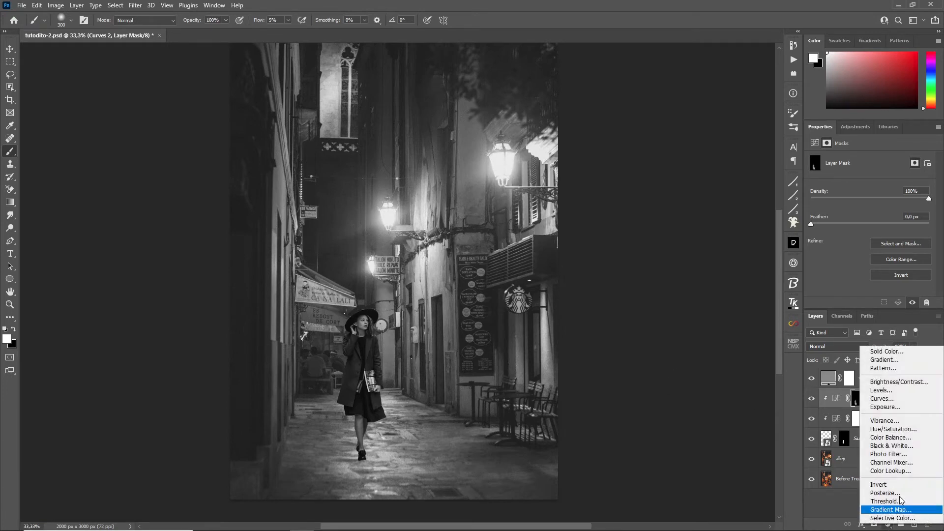
click(895, 399)
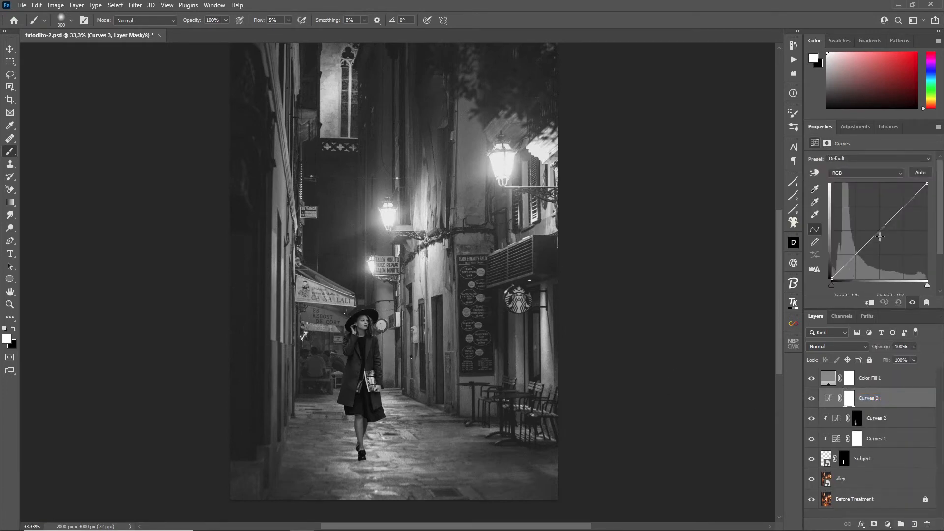
drag(878, 234, 872, 227)
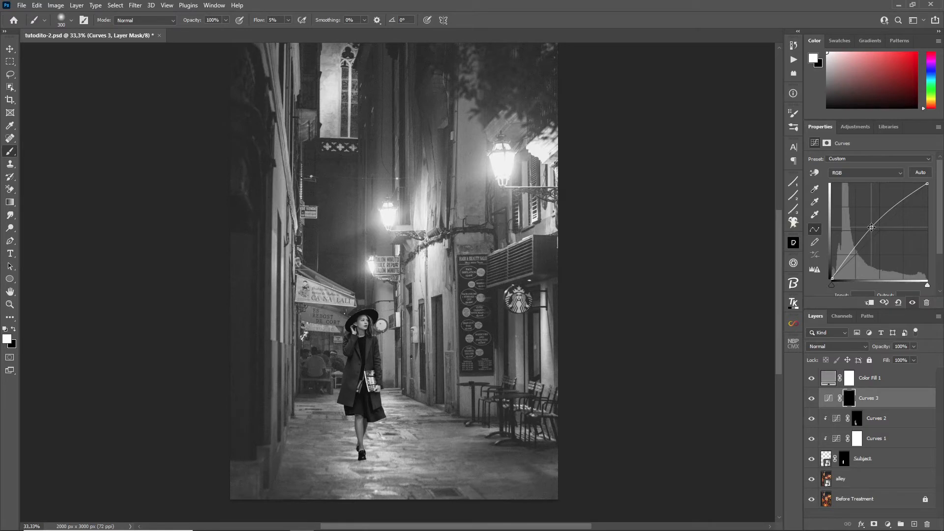
key(ctrl+i)
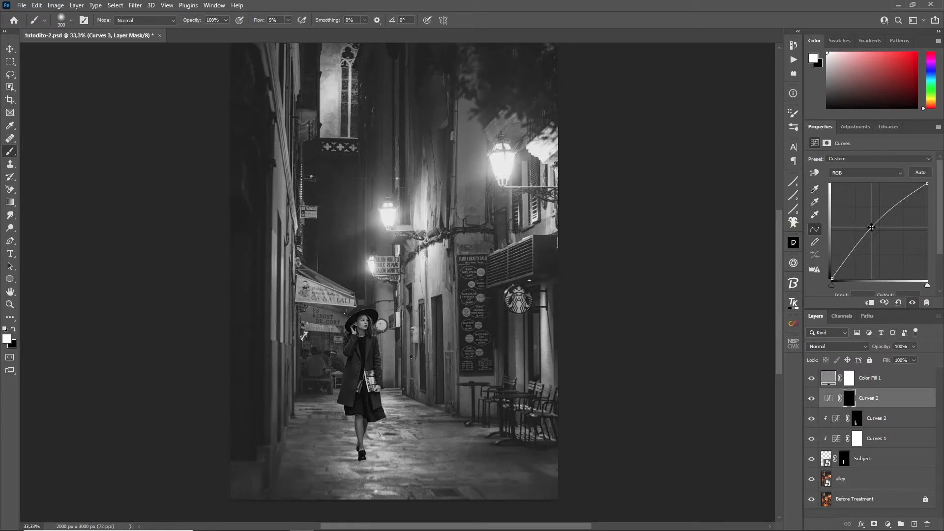
Step: Clip Curves 3 to the Subject layer and draw a diagonal gradient on its mask from beside the hat down toward the skirt
click(13, 203)
drag(377, 315, 347, 358)
key(ctrl+z)
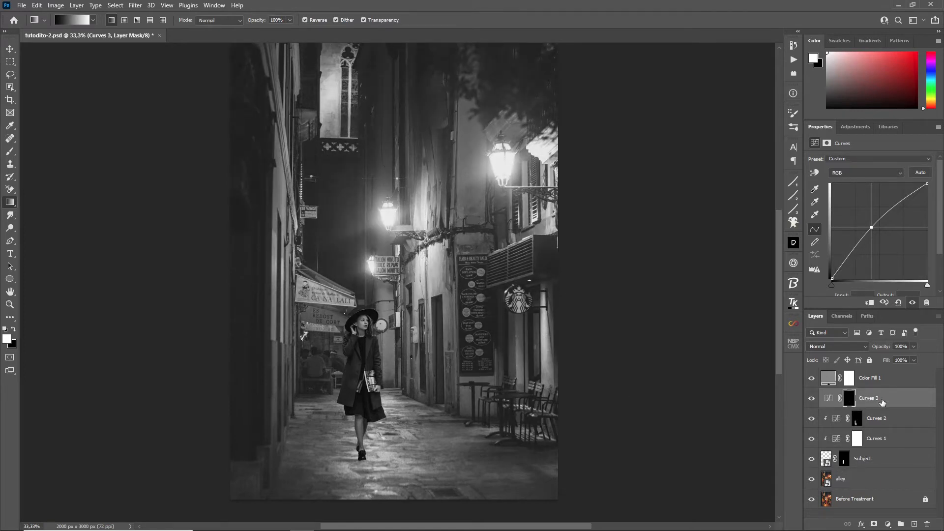
alt+click(898, 408)
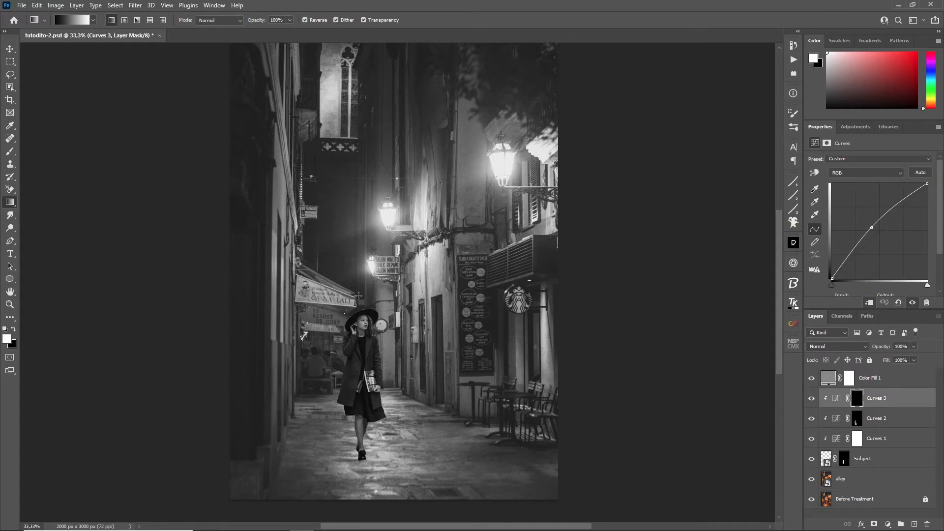
drag(389, 306, 344, 391)
key(ctrl+z)
drag(385, 315, 341, 406)
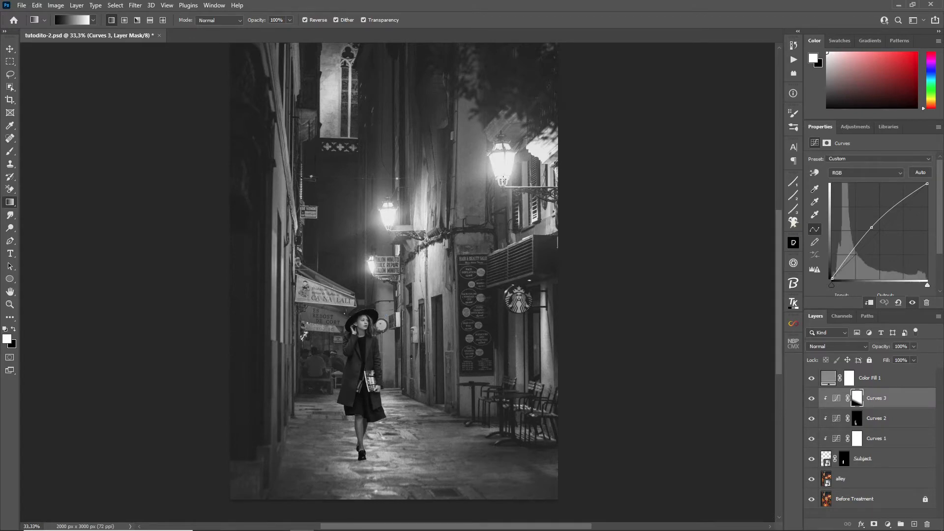
Step: Hide the gray Color Fill layer and add a clipped fourth Curves adjustment with lowered midtones above Curves 3
click(812, 378)
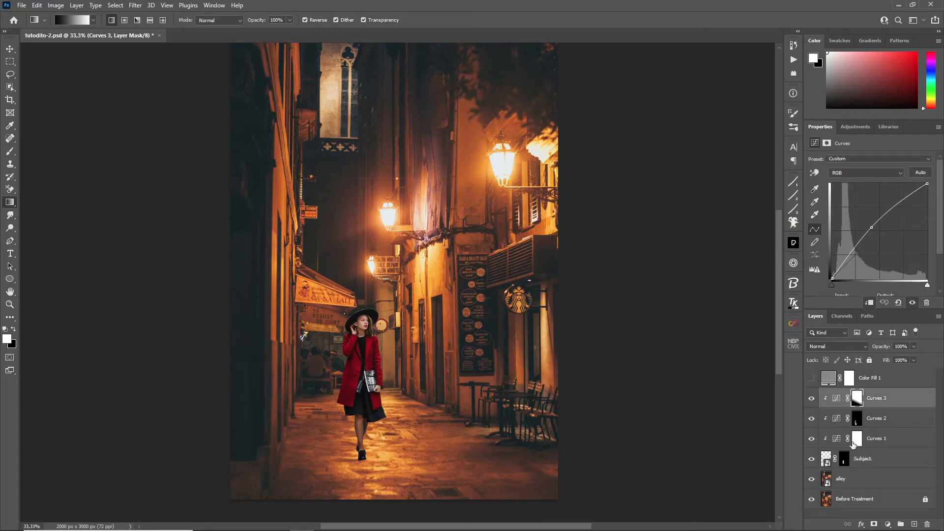
click(888, 525)
click(882, 404)
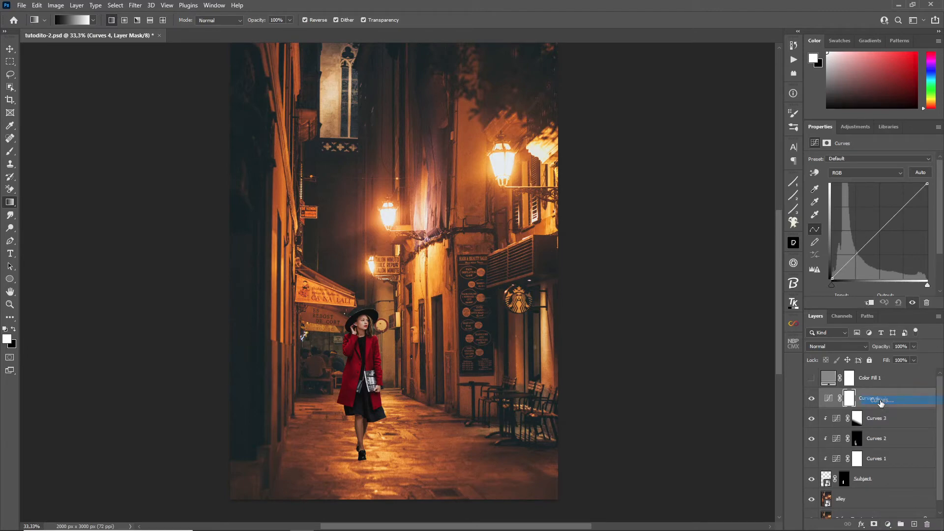
drag(875, 237, 883, 244)
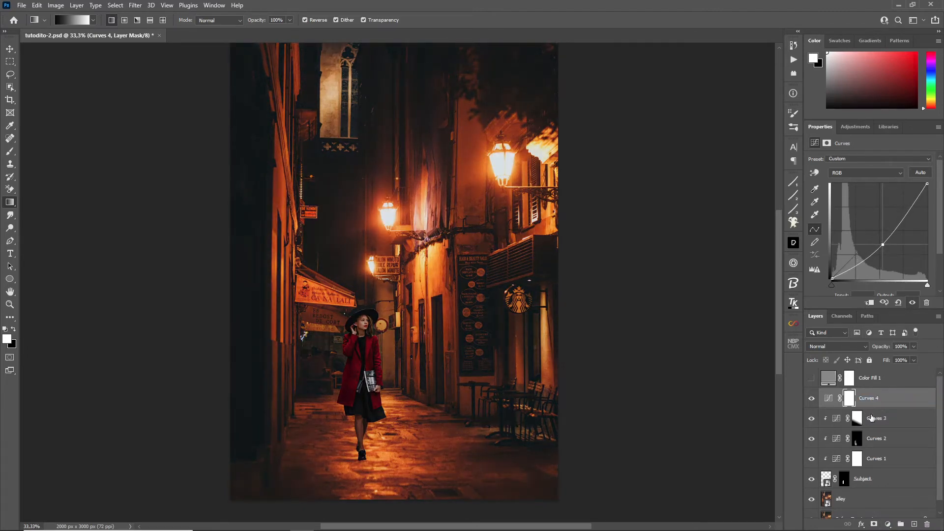
alt+click(894, 408)
Step: Invert the Curves 4 mask and draw a gradient on it that darkens the woman's lower side away from the lamps
click(859, 400)
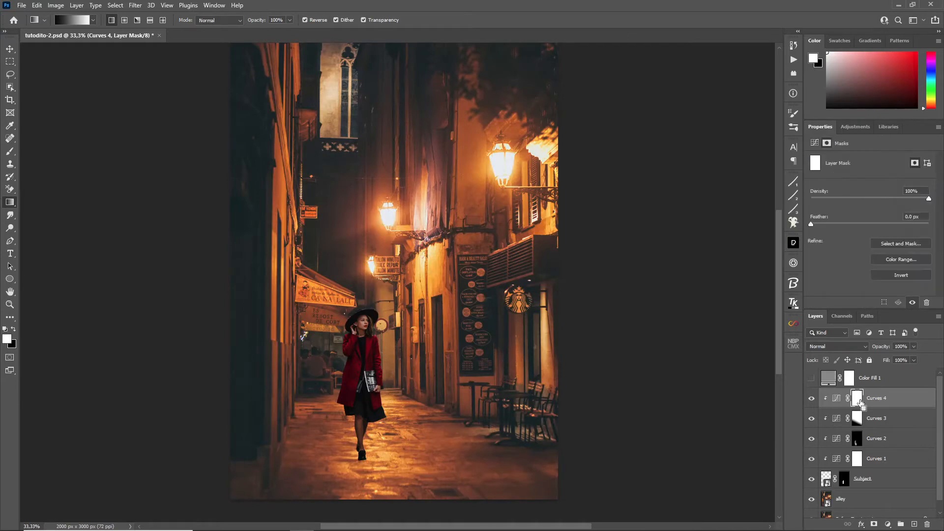
key(ctrl+i)
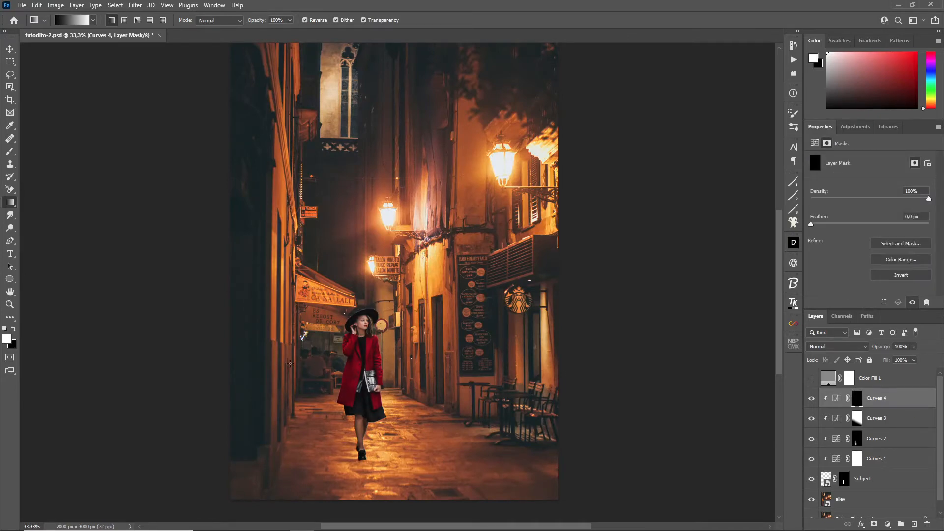
drag(286, 364, 364, 366)
key(ctrl+z)
drag(317, 390, 387, 367)
key(ctrl+z)
drag(319, 393, 378, 356)
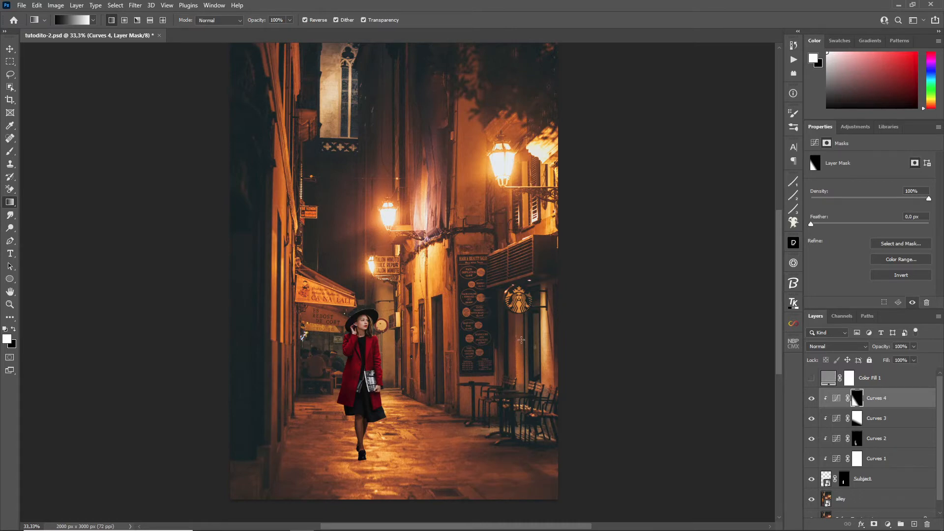
Step: Examine up close how the woman's feet meet the pavement
click(10, 304)
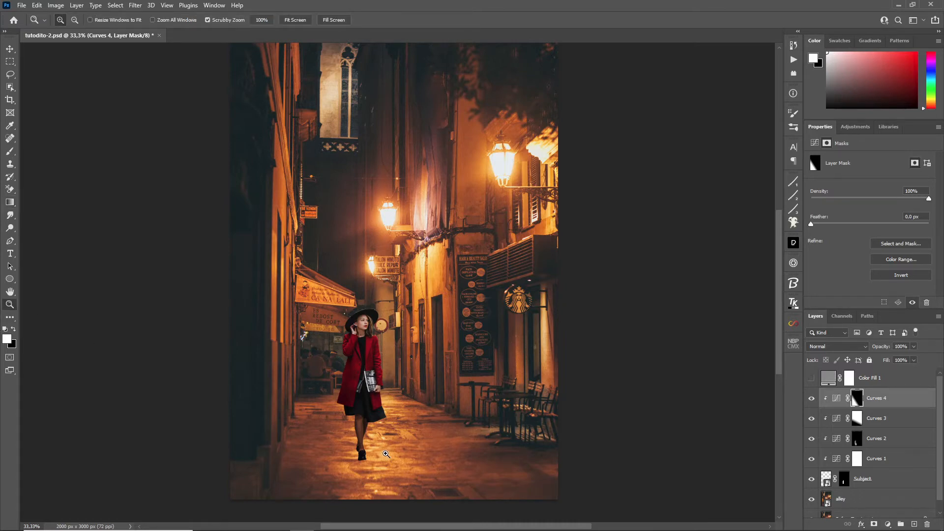
click(392, 455)
alt+click(387, 456)
click(376, 462)
click(375, 465)
click(357, 466)
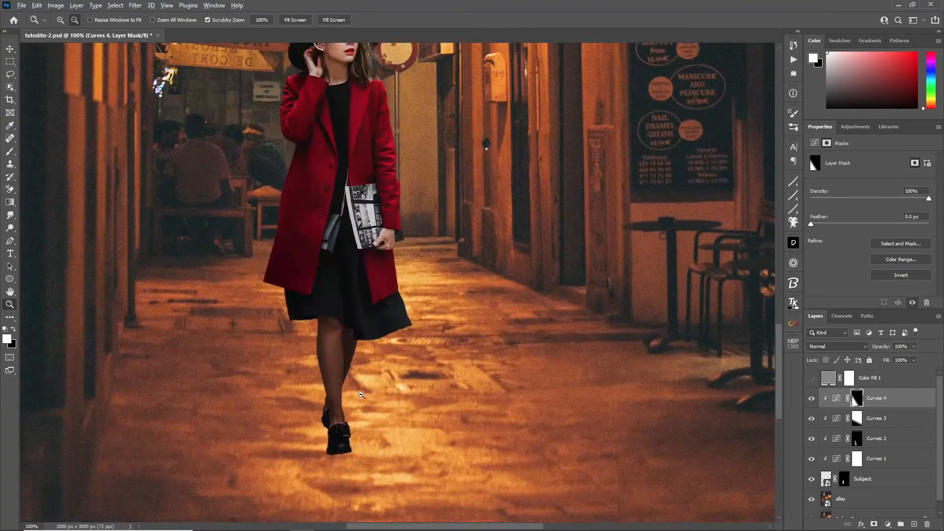
alt+click(335, 405)
alt+click(339, 387)
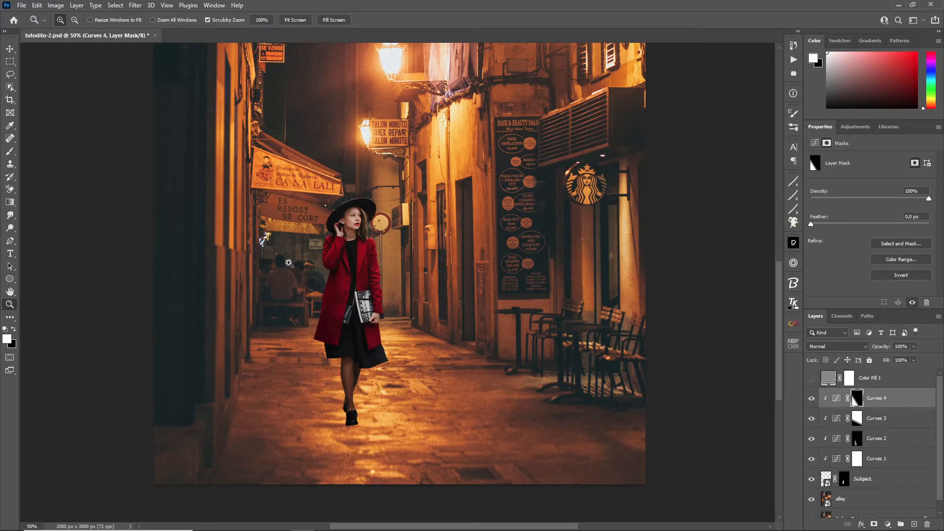
Step: Load the Subject layer's mask as a selection and add a new empty layer directly above the alley layer
key(v)
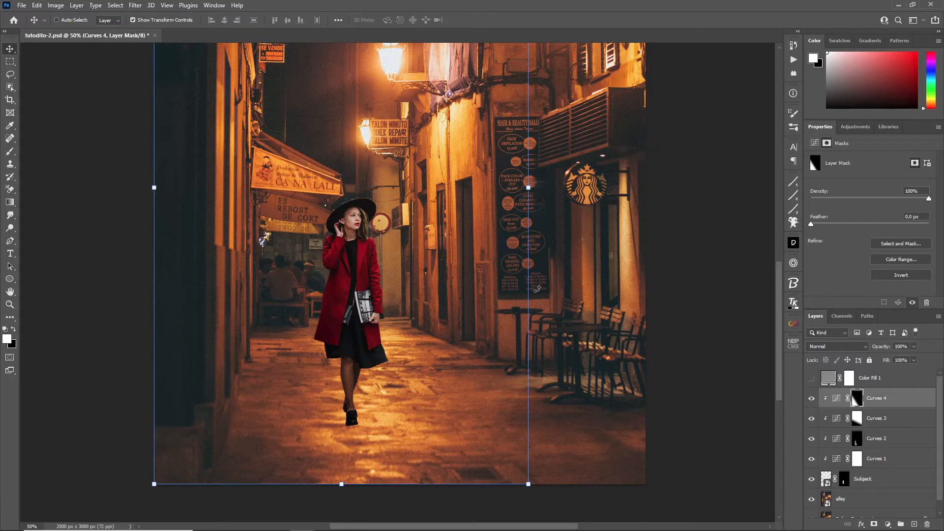
scroll(918, 462, down, 1)
click(908, 489)
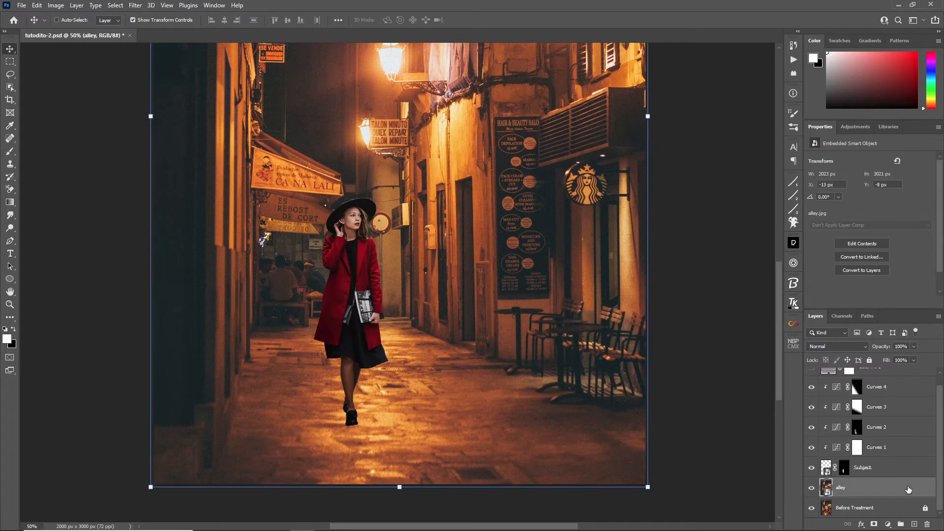
drag(846, 474, 846, 475)
ctrl+click(846, 472)
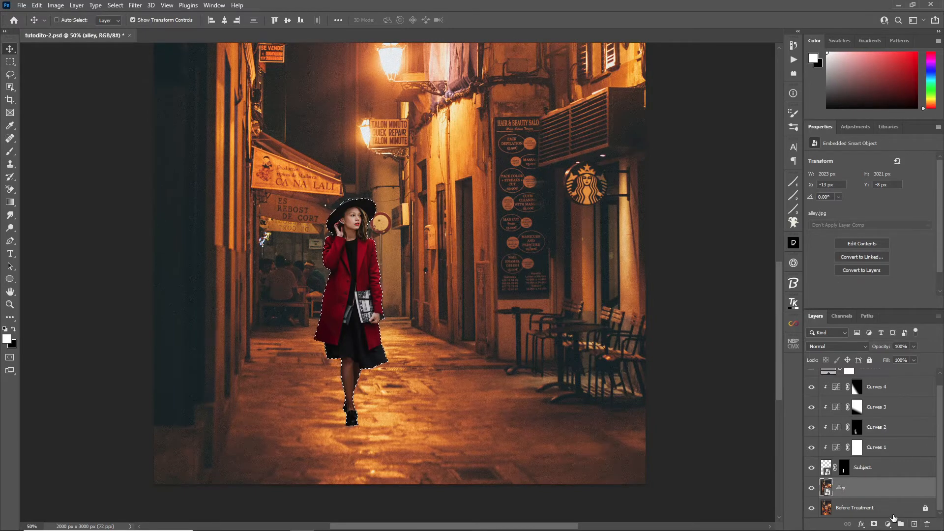
click(914, 525)
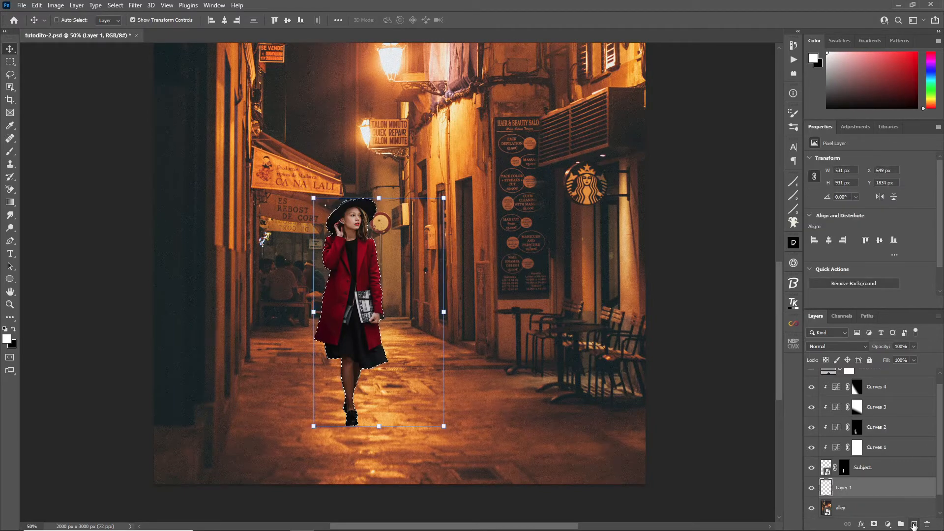
Step: Fill the woman-shaped selection on the empty layer with black using the Paint Bucket and deselect it
click(10, 202)
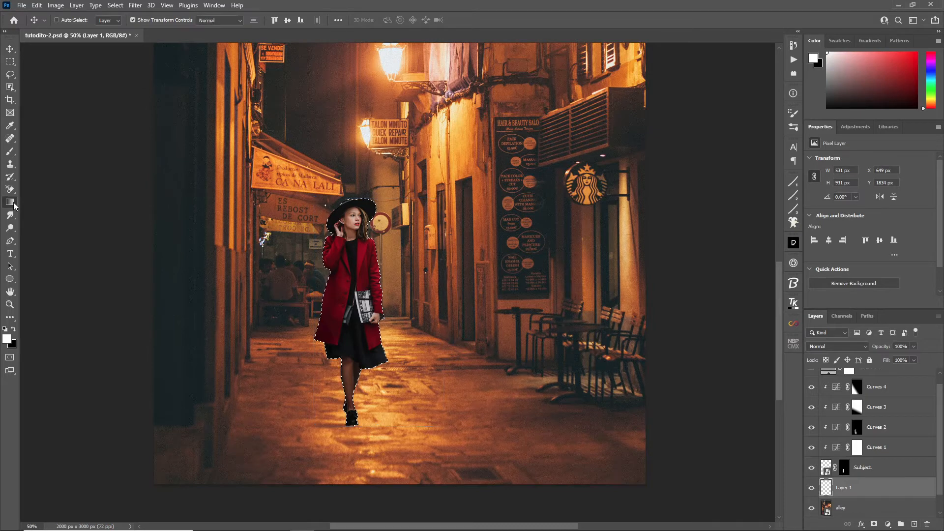
right_click(10, 202)
click(44, 203)
key(shift+g)
key(x)
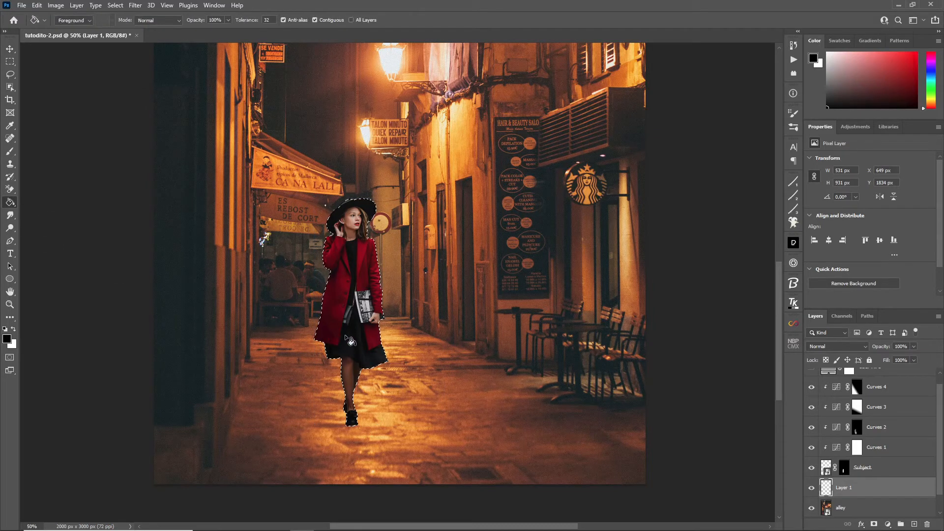
key(ctrl+d)
click(10, 48)
drag(381, 300, 331, 297)
key(ctrl+z)
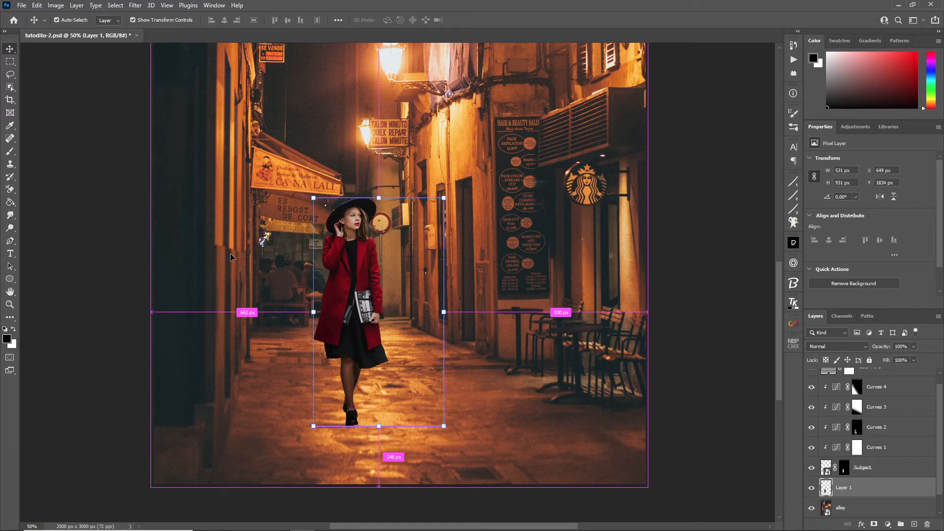
Step: Distort the black silhouette so it lies on the pavement, with its head cast toward the dark wall away from the lamps
click(40, 5)
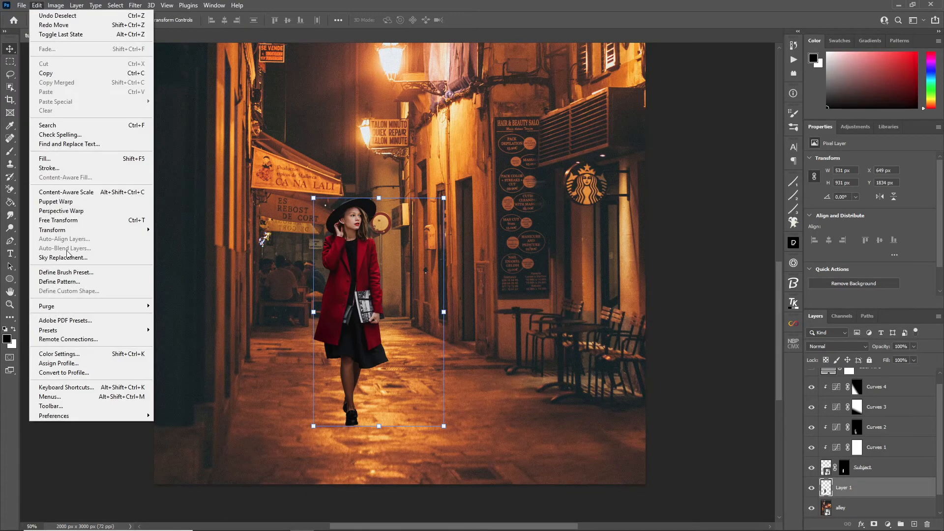
mouse_move(83, 230)
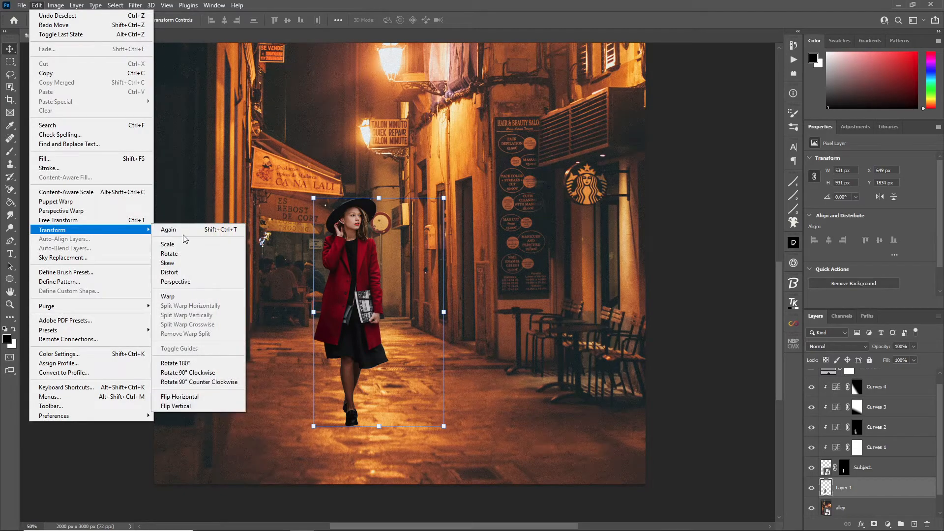
click(180, 272)
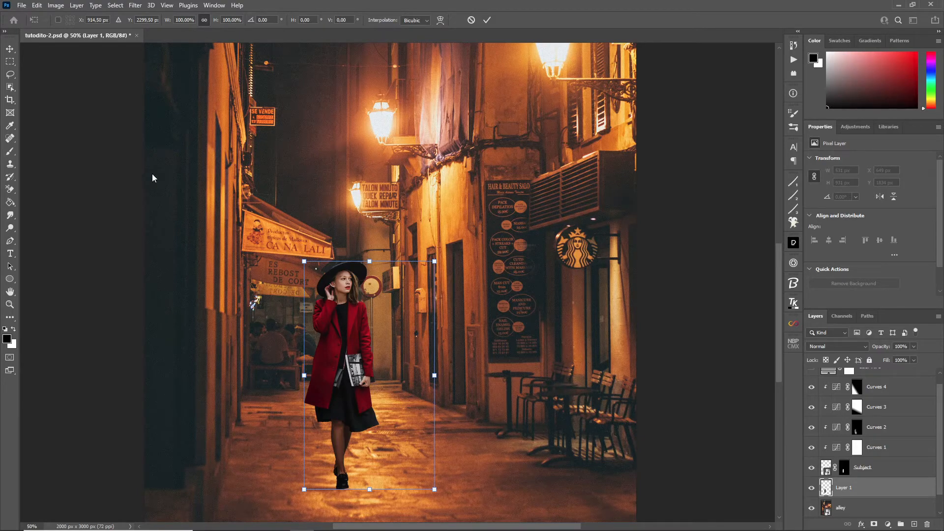
click(36, 6)
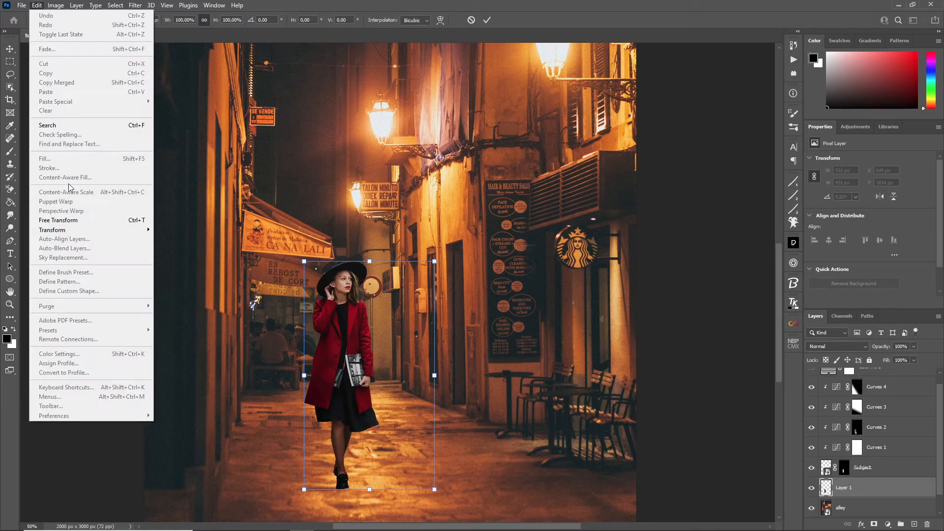
mouse_move(69, 231)
click(187, 272)
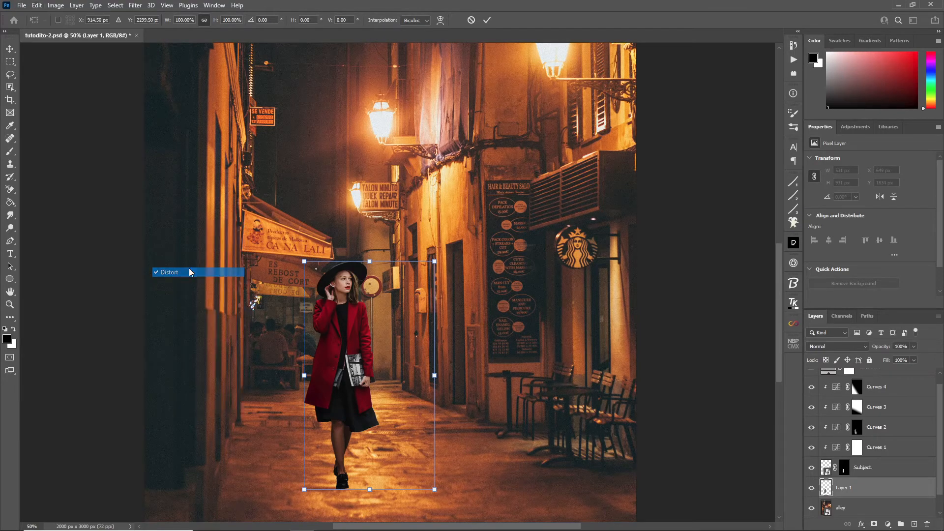
drag(304, 262, 169, 428)
drag(435, 268, 252, 336)
drag(168, 429, 144, 426)
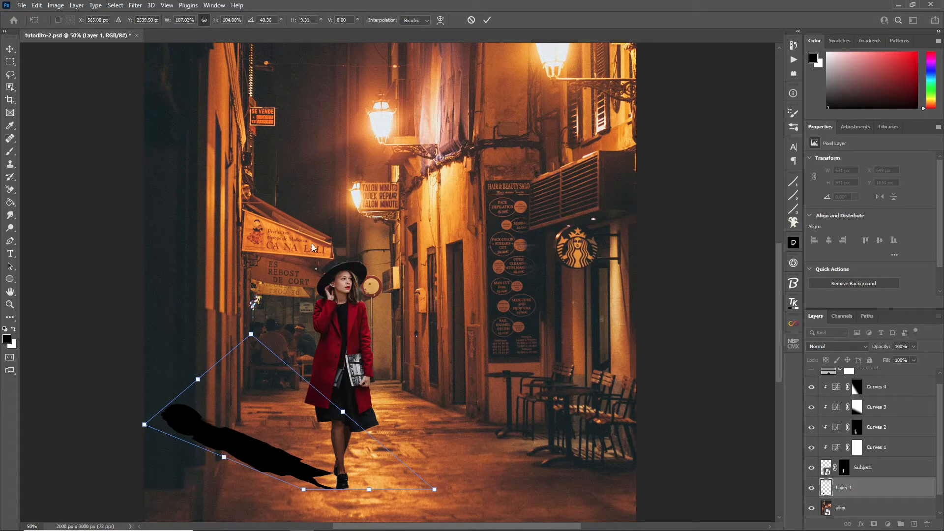
Step: Refine the shadow's distortion, widening it at the feet and slightly flattening its head end, and apply the transform
drag(251, 336, 229, 323)
drag(436, 490, 531, 491)
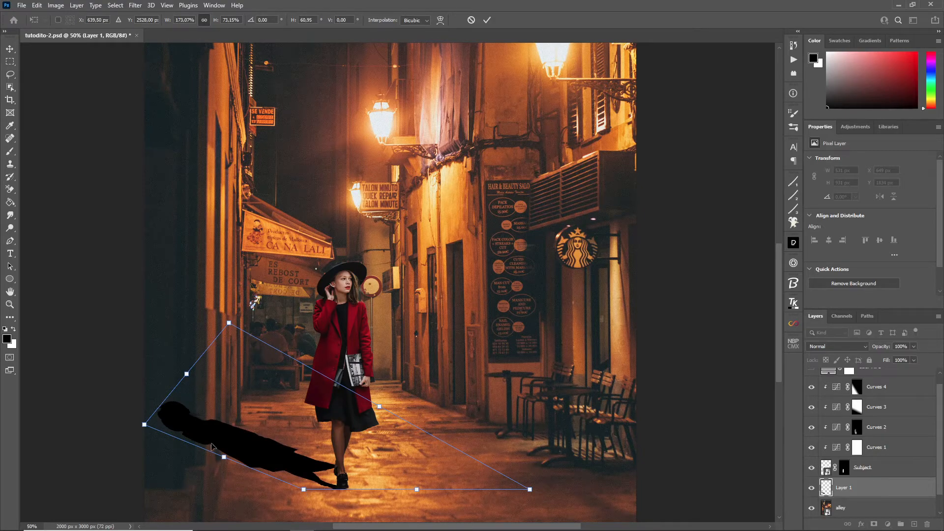
drag(226, 332, 223, 341)
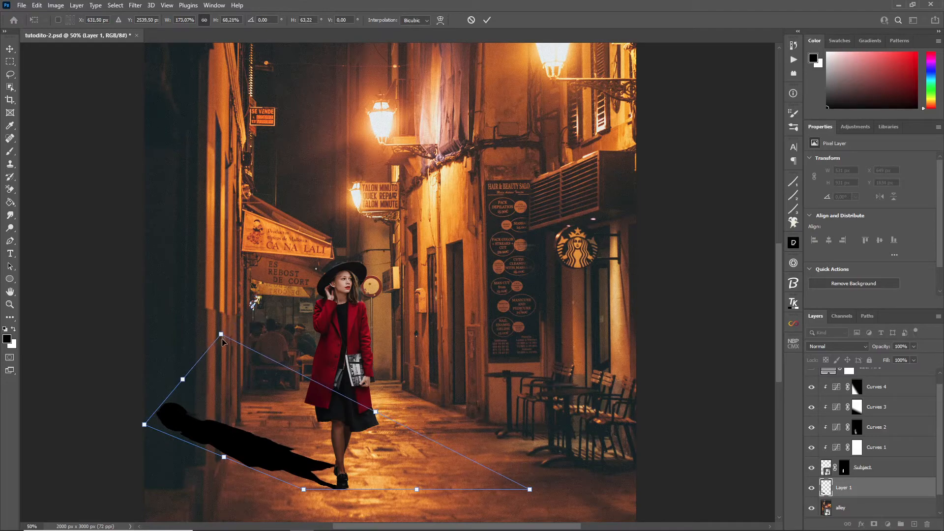
key(Return)
Step: Nudge the shadow up to Y 2404 px so that it meets the woman's shoes
click(10, 305)
alt+click(361, 379)
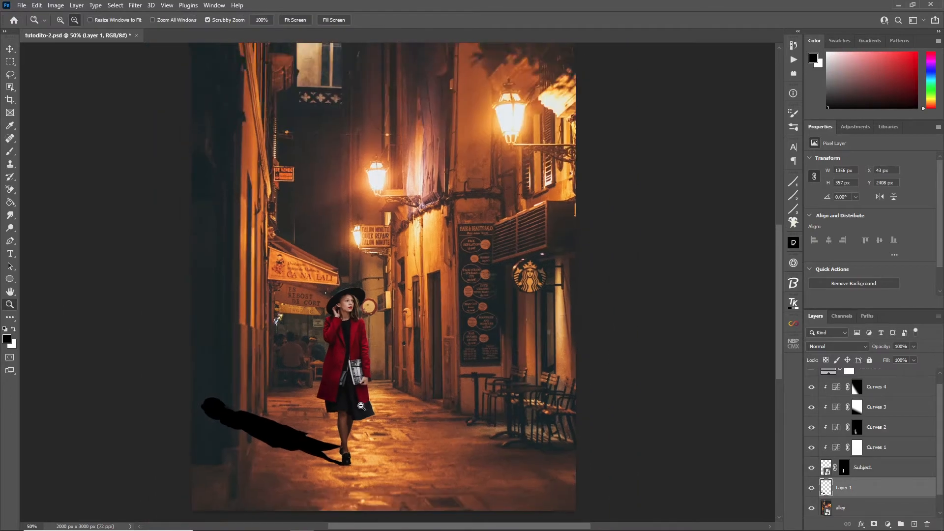
click(373, 476)
drag(350, 461, 367, 450)
click(10, 49)
key(Up)
key(Up)
key(z)
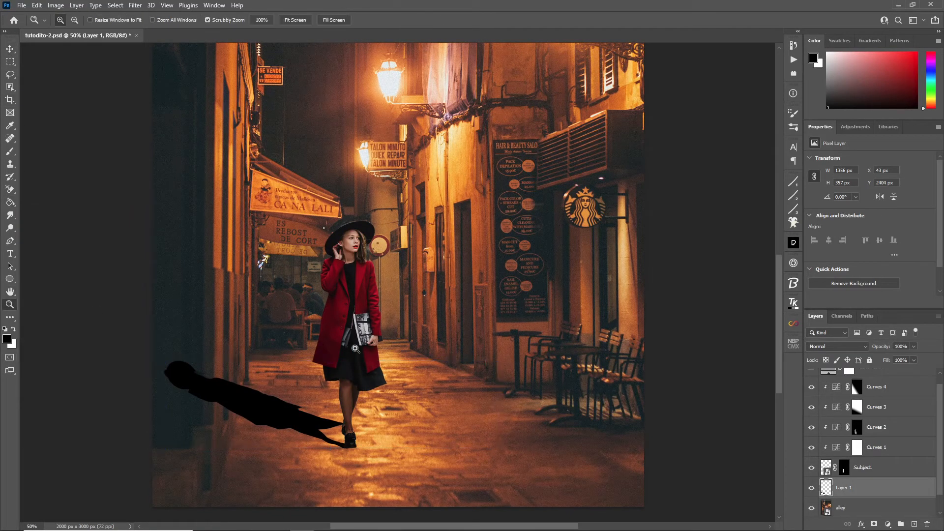
alt+click(349, 348)
click(345, 430)
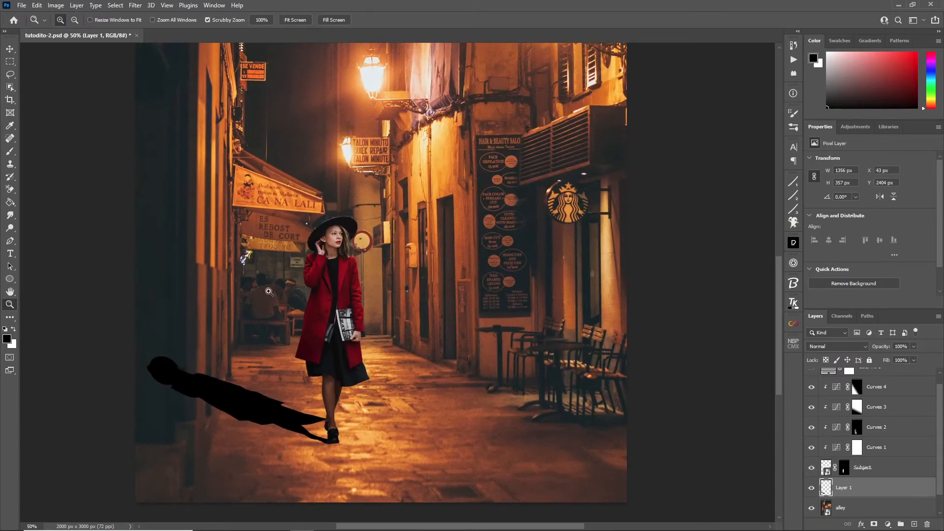
Step: Lower the shadow layer's opacity to 35%
click(14, 52)
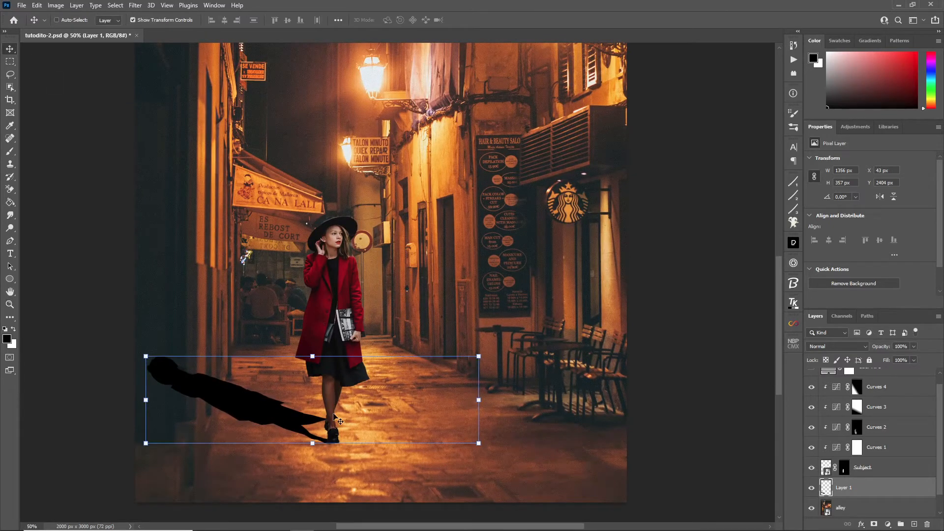
click(913, 347)
click(893, 358)
drag(891, 357, 887, 357)
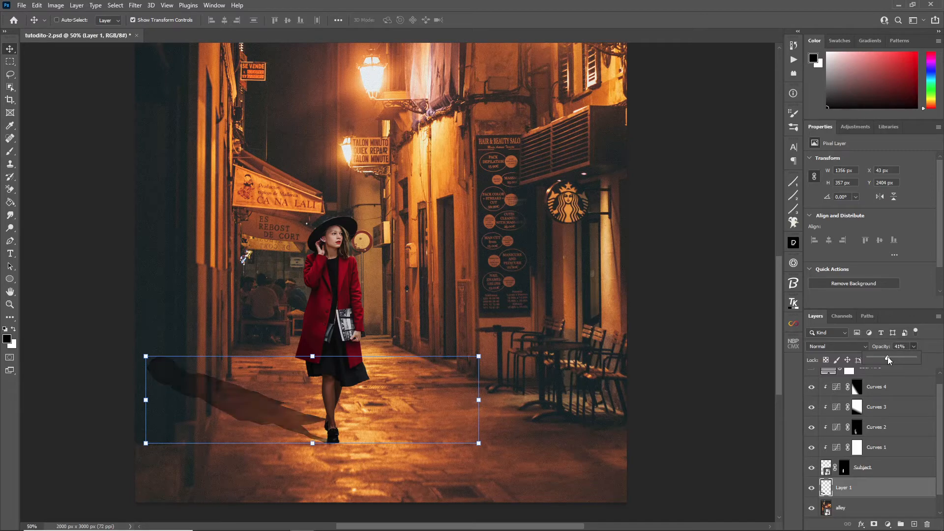
key(Return)
text(30)
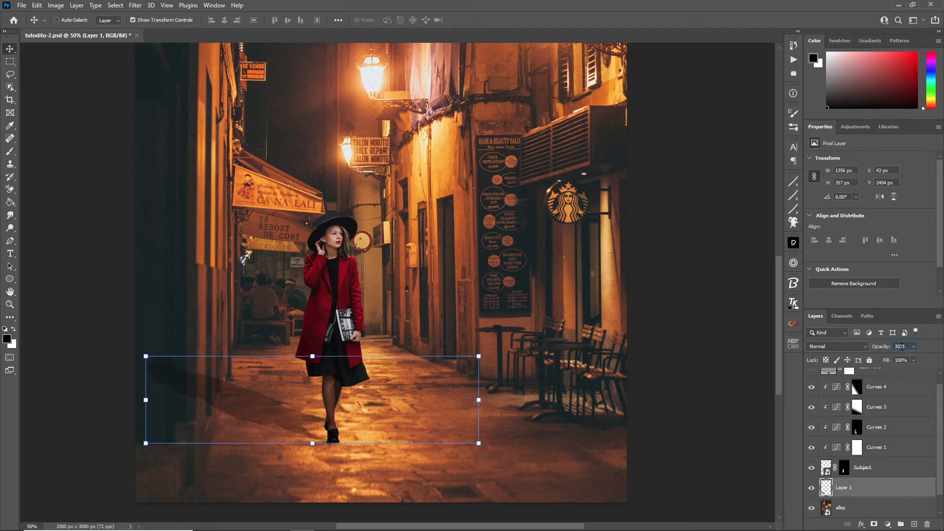
key(Return)
key(Return)
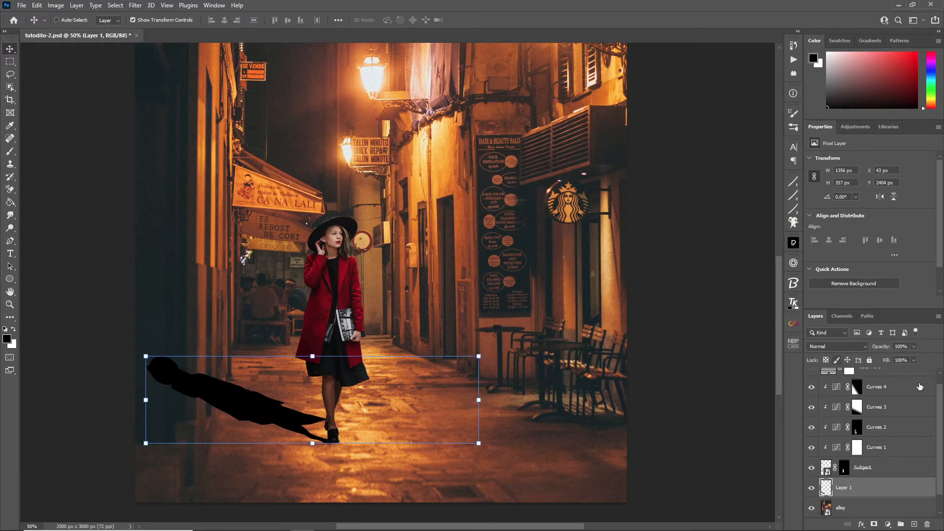
text(35)
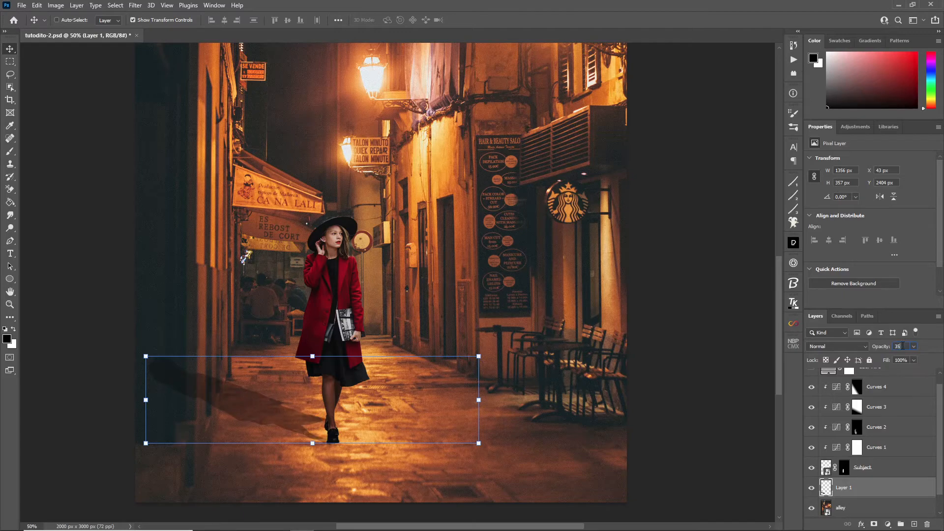
text(z)
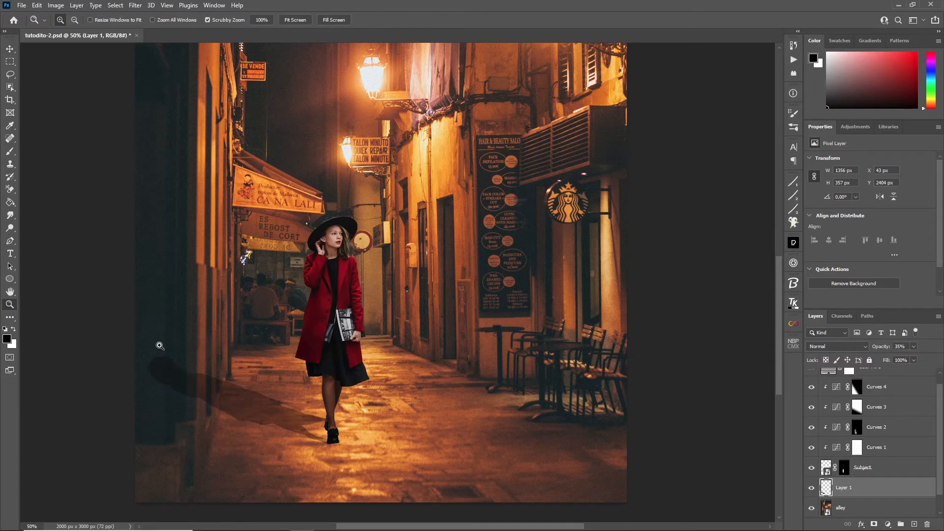
alt+click(315, 423)
click(351, 433)
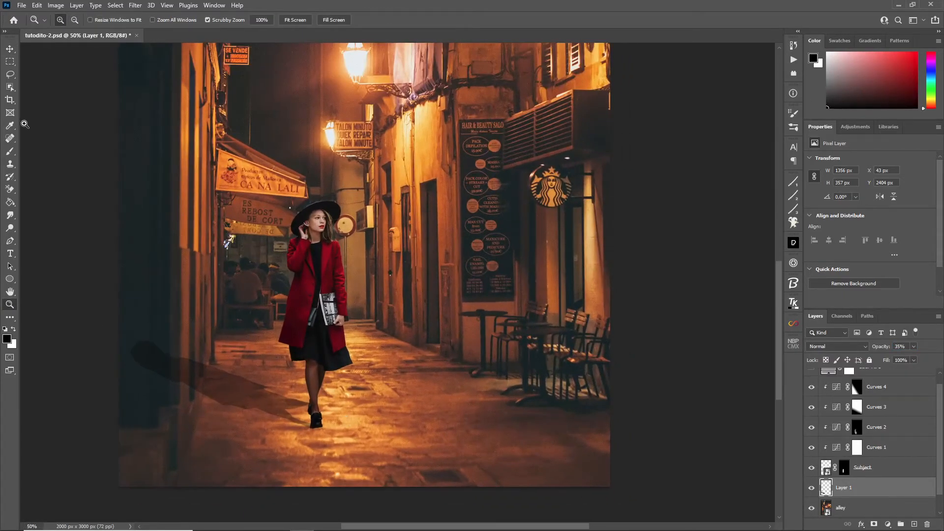
Step: Start an Iris Blur on the shadow layer, centred on the woman's feet, with a narrow ellipse stretched along the shadow
key(v)
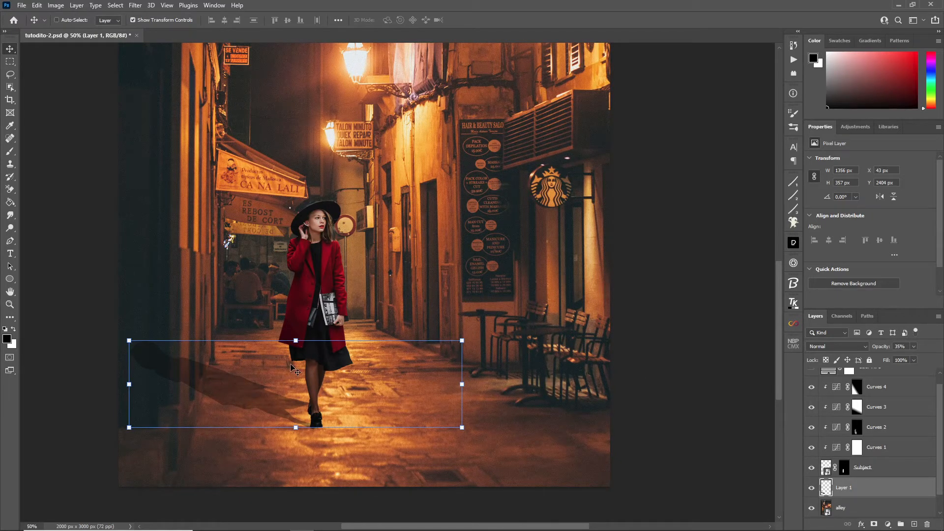
click(135, 6)
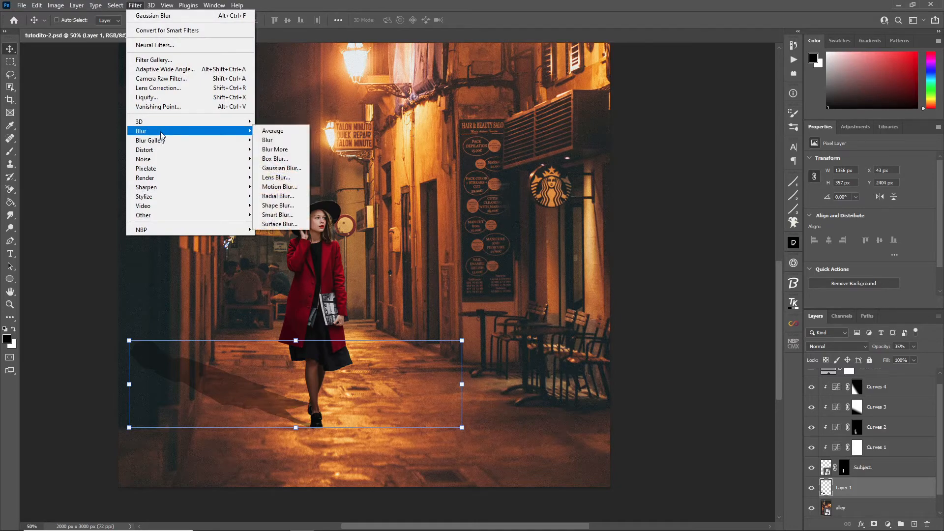
mouse_move(162, 142)
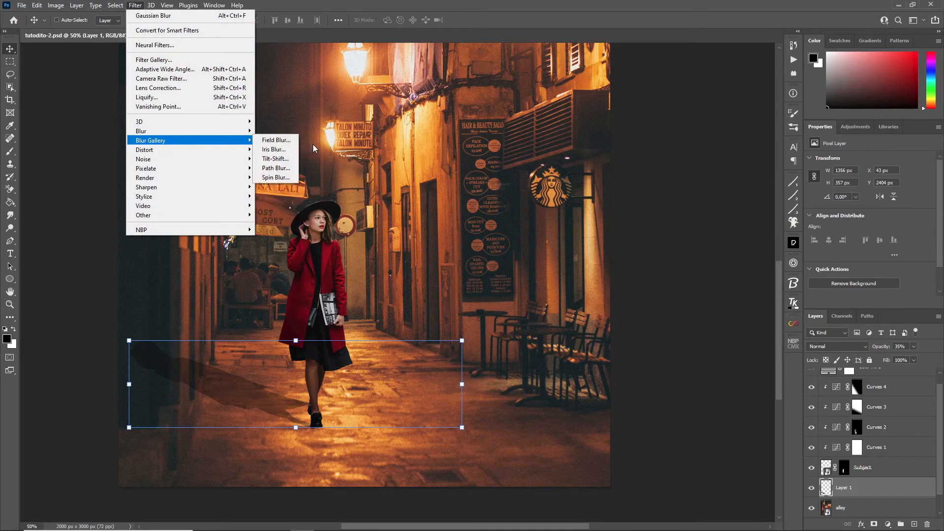
click(288, 150)
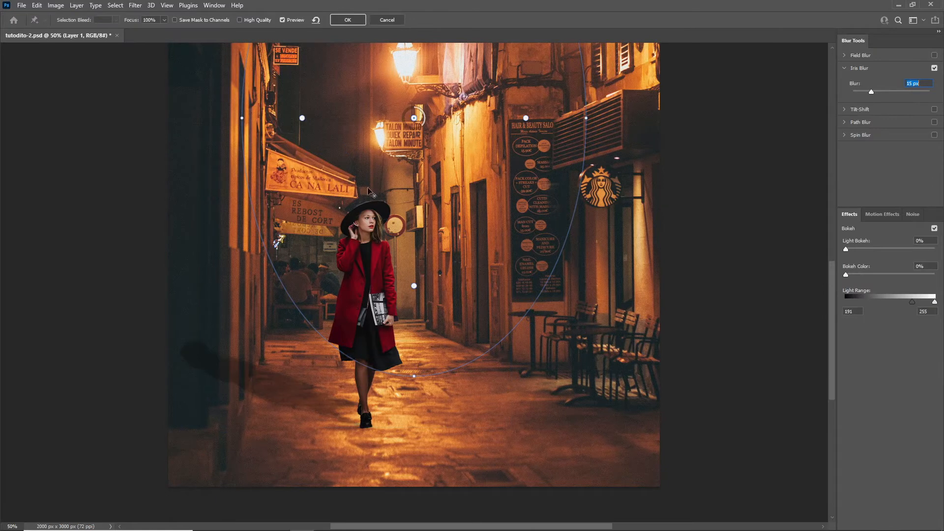
drag(415, 118, 369, 426)
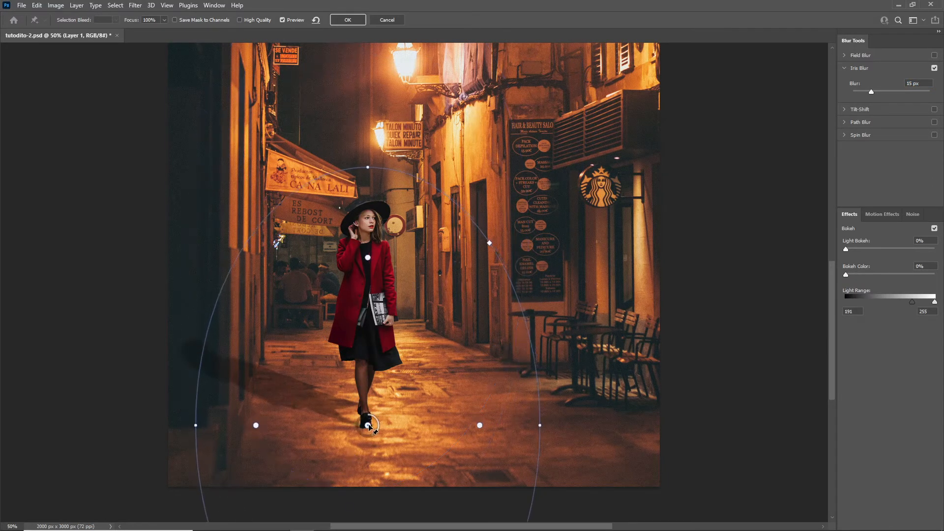
drag(371, 168, 107, 321)
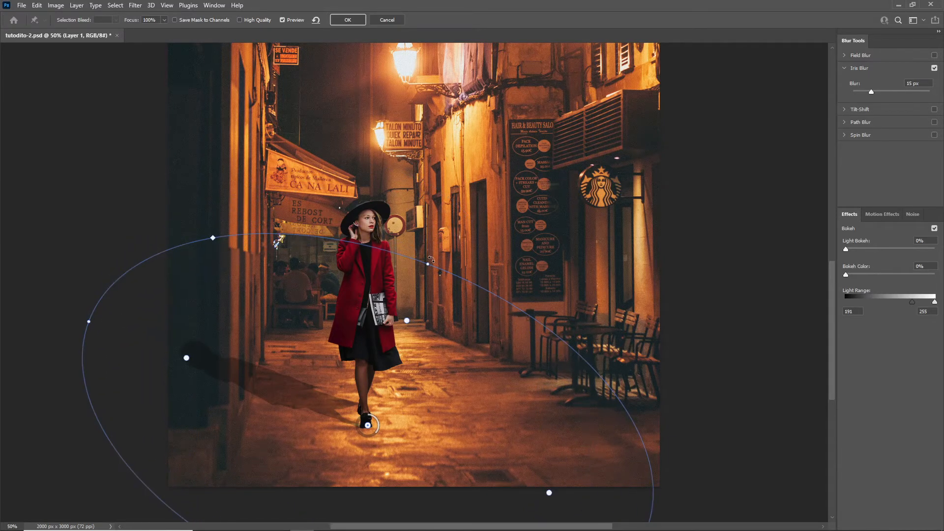
drag(429, 264, 382, 364)
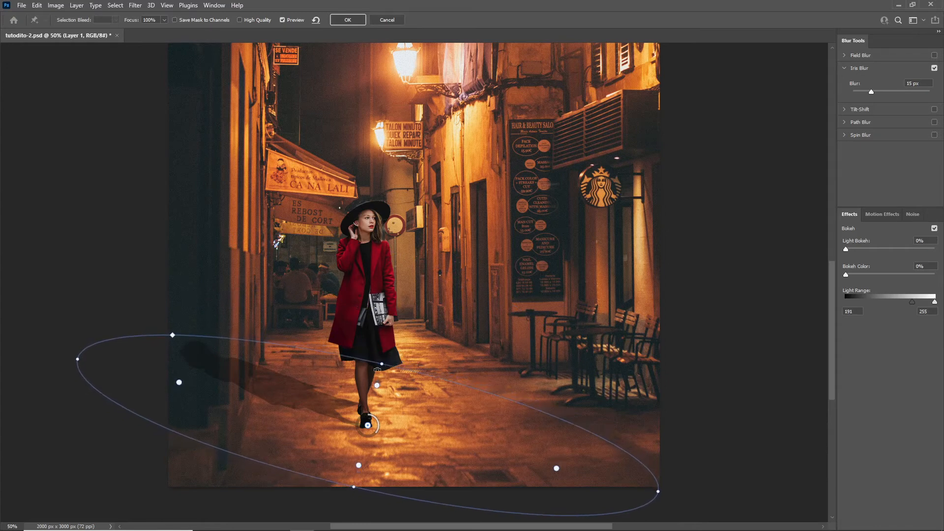
drag(79, 353, 88, 341)
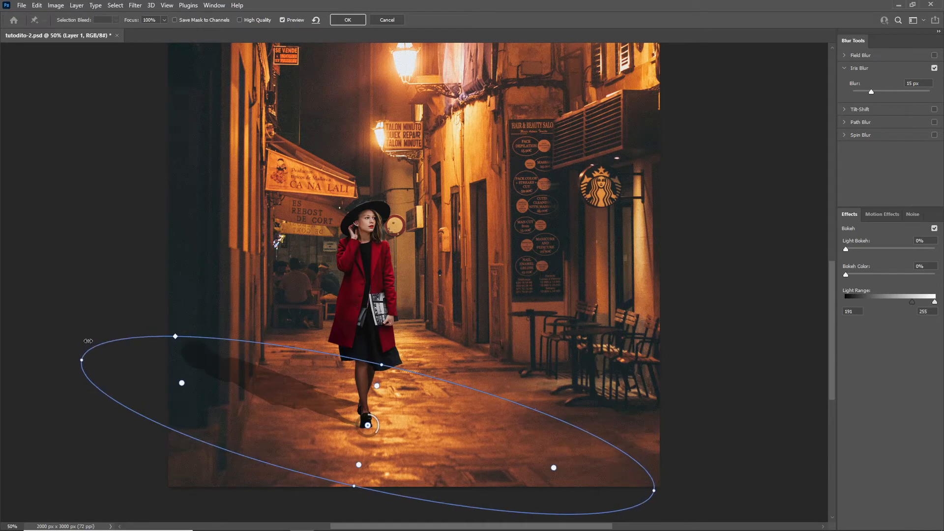
Step: Shrink the iris's sharp zone, raise the blur to 78 px, shift its centre onto the pavement beside the feet, and apply the filter
drag(184, 386, 340, 431)
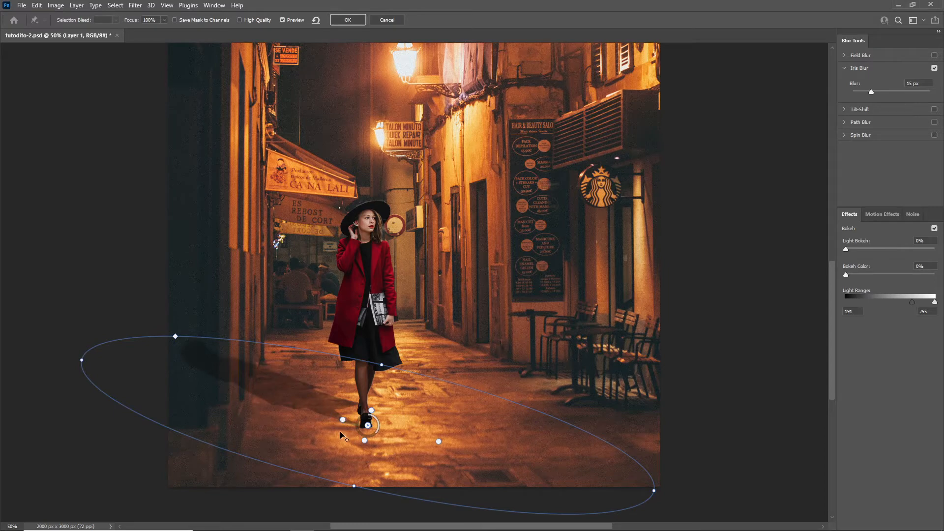
drag(438, 442, 387, 434)
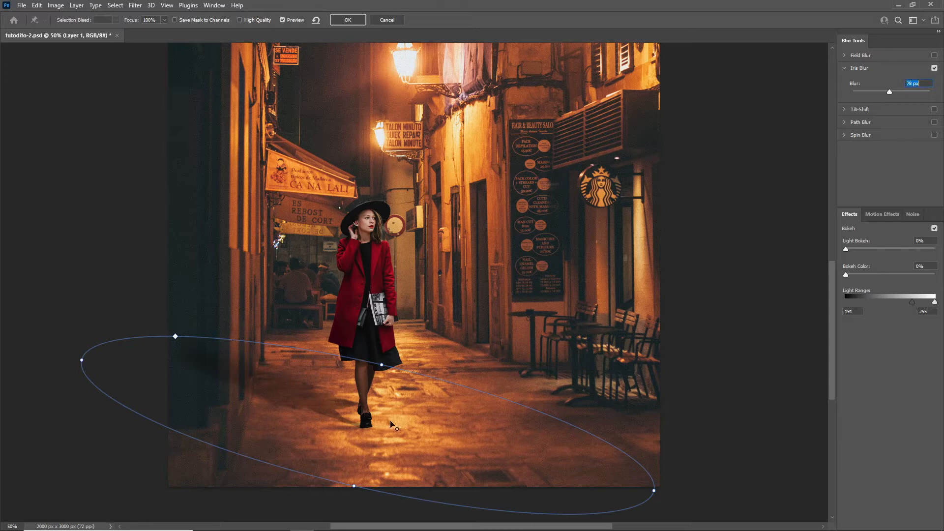
drag(371, 428, 422, 441)
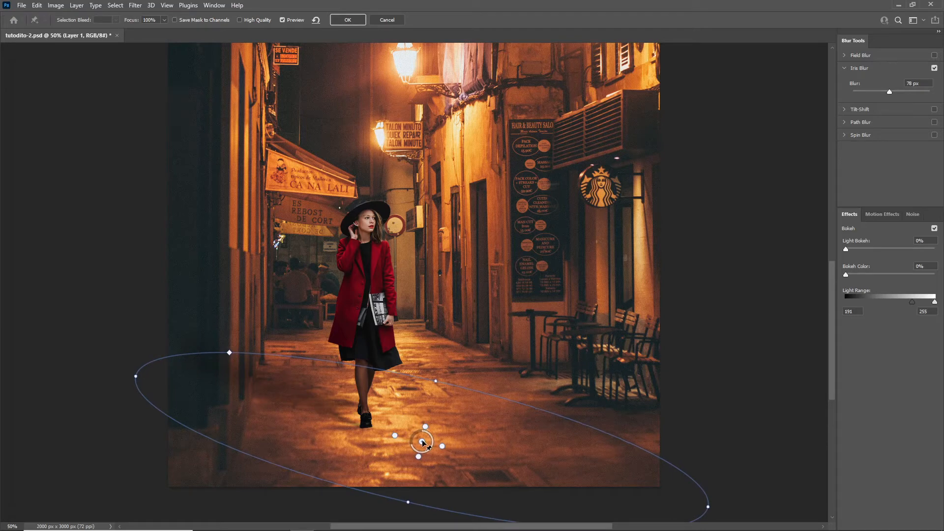
click(351, 19)
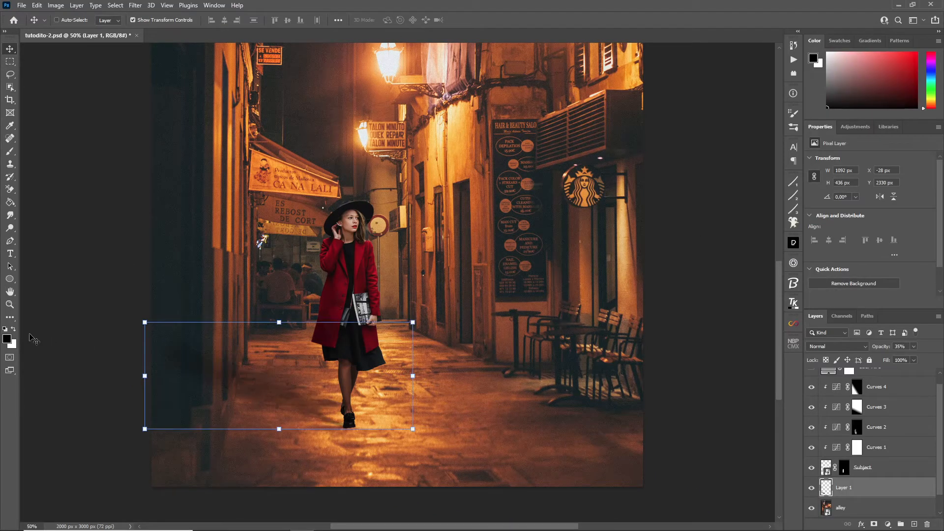
click(9, 305)
alt+click(370, 492)
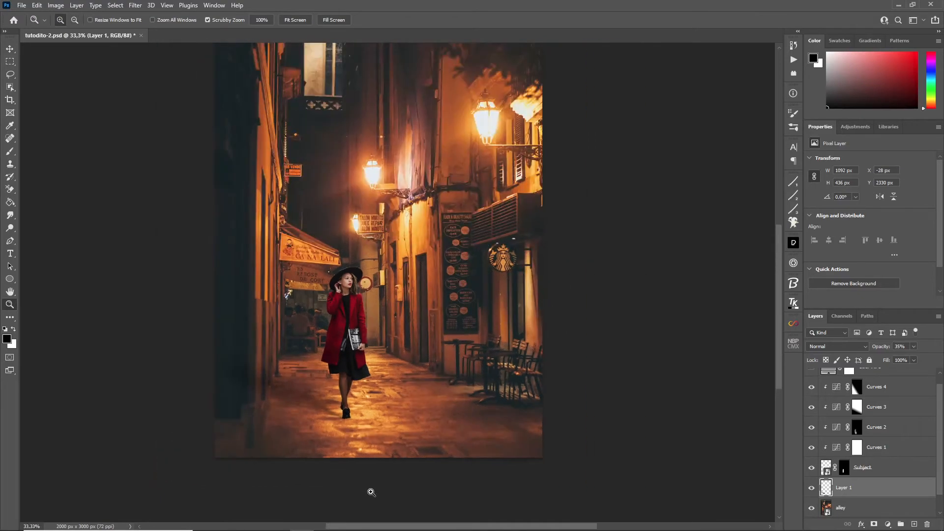
click(360, 438)
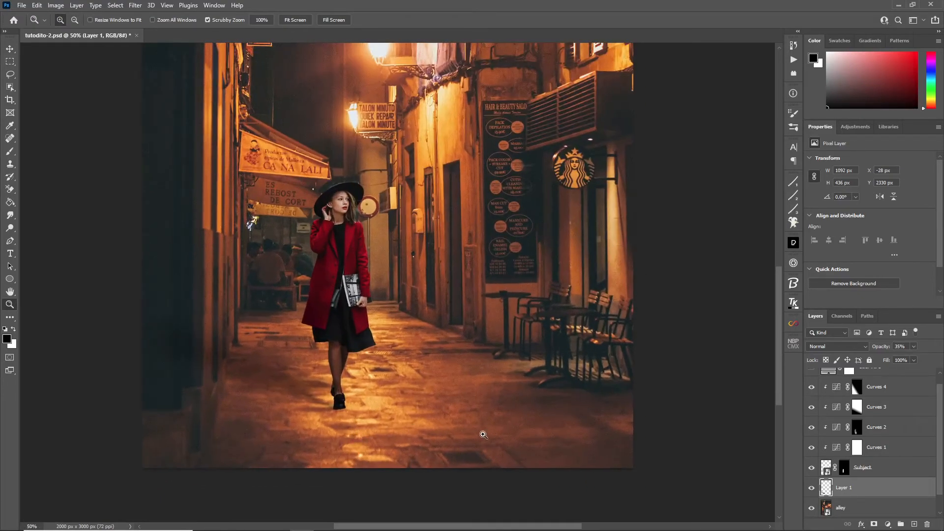
Step: Add a layer mask to the shadow layer and brush over the dark wall on the alley's left side with black at 5% flow
click(874, 524)
key(b)
key(x)
key(bracketleft)
key(bracketleft)
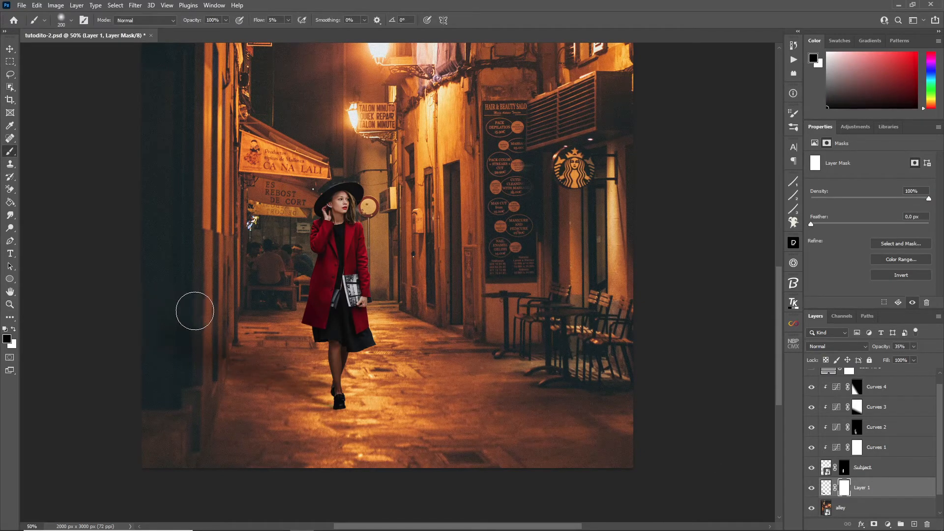
mouse_move(198, 374)
mouse_down()
mouse_move(206, 310)
mouse_move(196, 353)
mouse_up()
Step: Load the woman's outline as a selection, fill it with black on a new layer beneath the Subject layer, and deselect
click(9, 304)
alt+click(362, 342)
alt+click(435, 377)
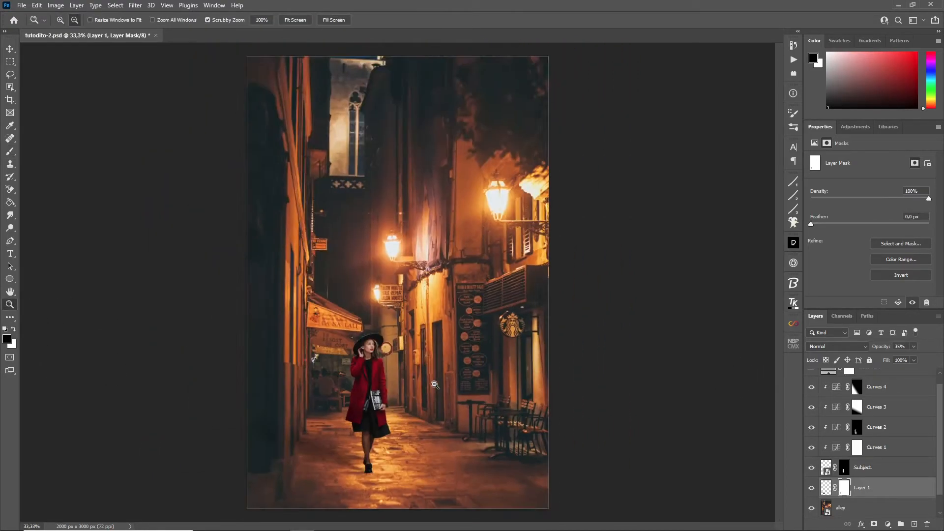
click(411, 437)
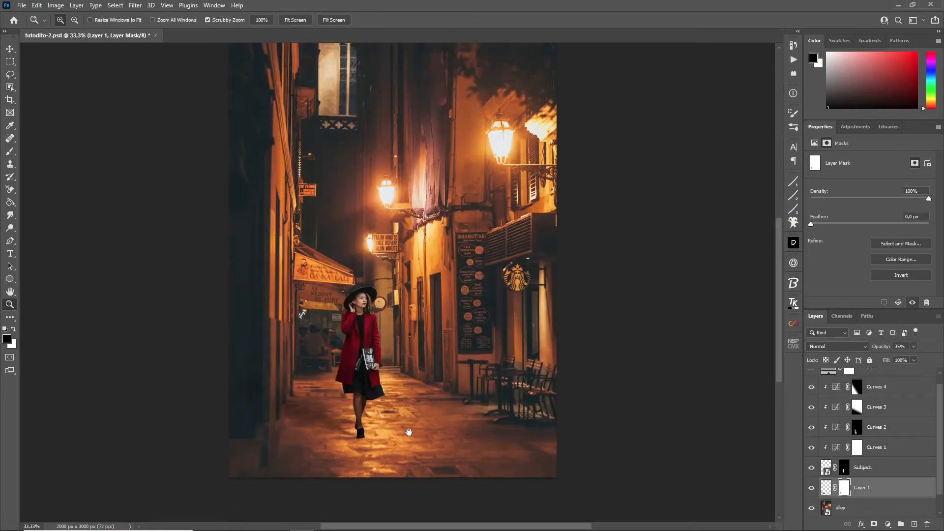
drag(409, 433, 397, 428)
click(11, 51)
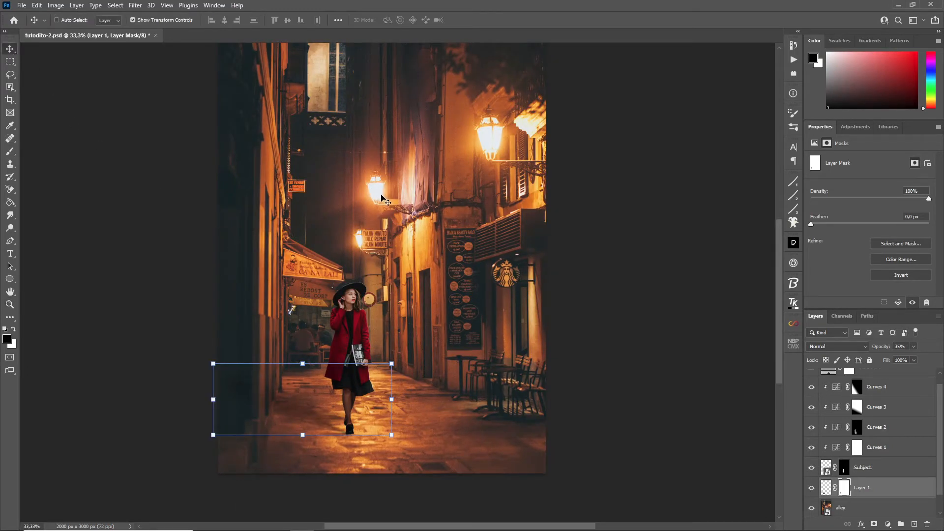
drag(330, 270, 323, 218)
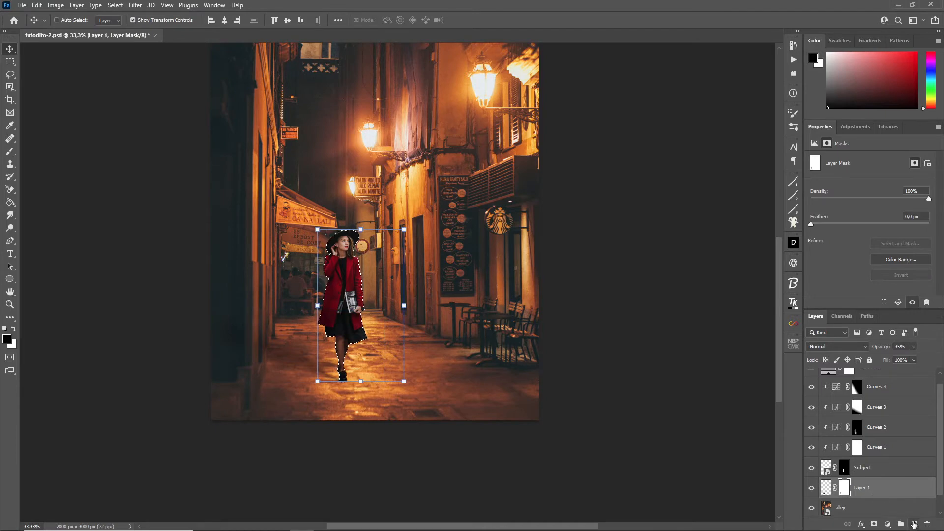
click(914, 524)
key(g)
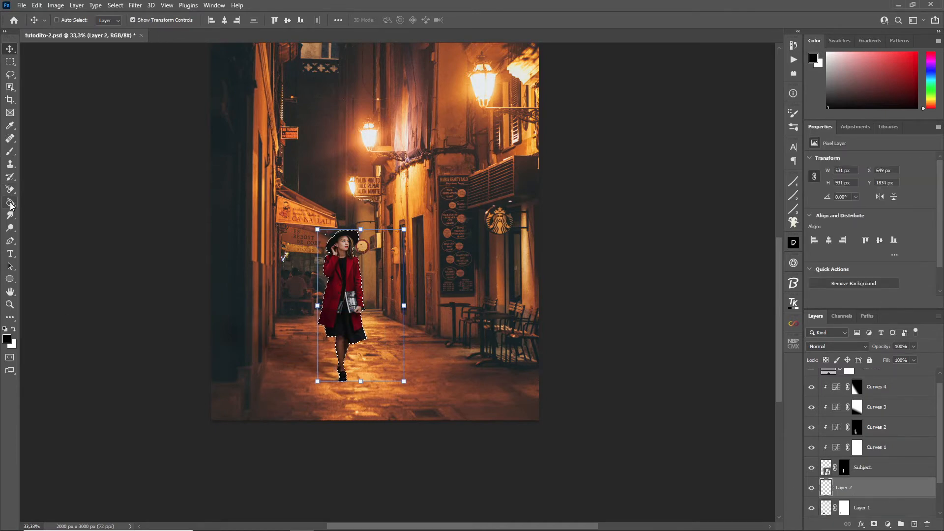
click(352, 303)
key(ctrl+d)
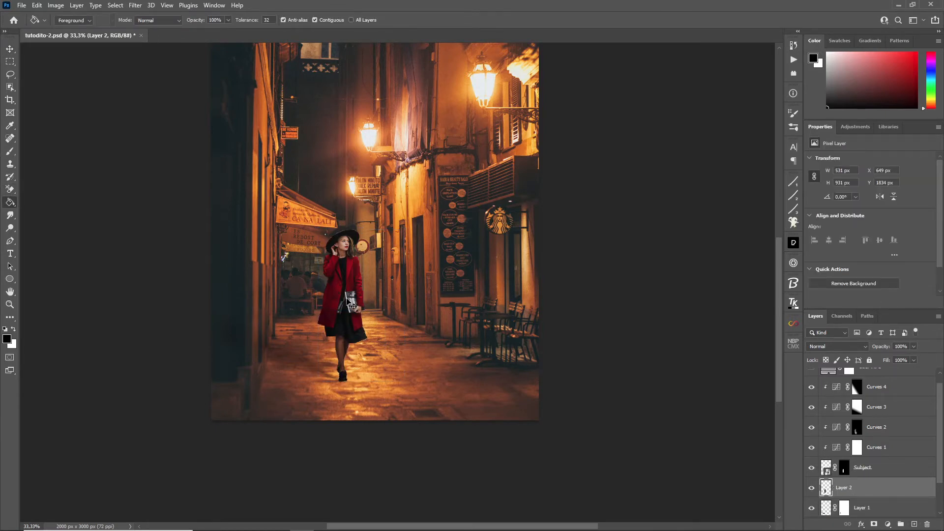
Step: Flip the black silhouette vertically and move it down to Y 2740 px so that it extends from the woman's feet
key(v)
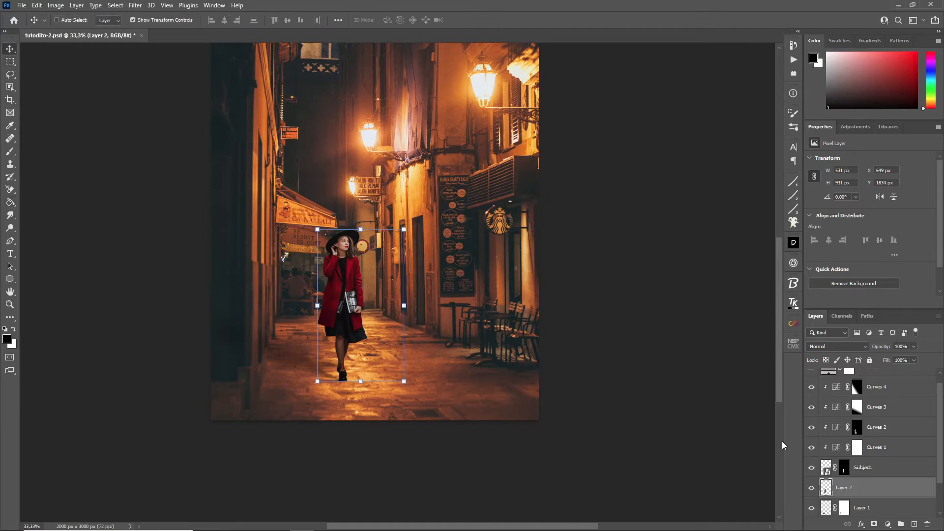
key(ctrl+t)
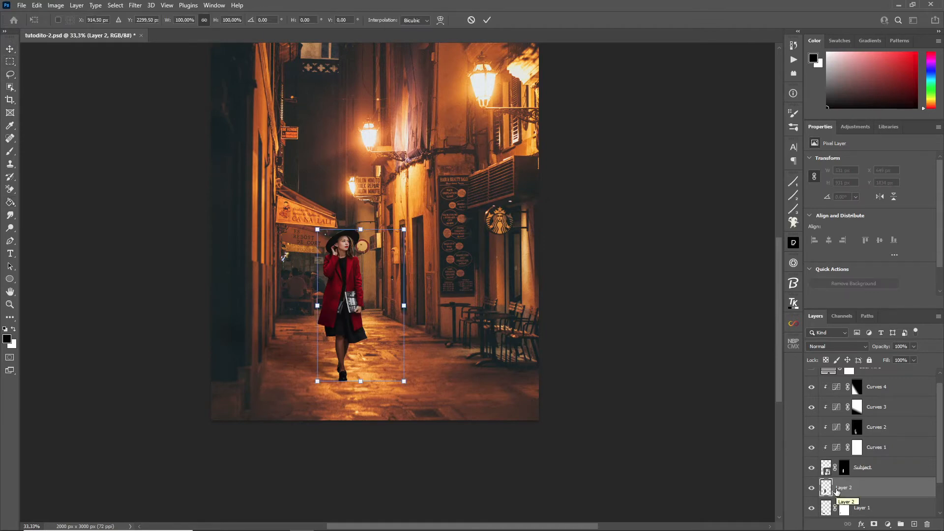
right_click(368, 341)
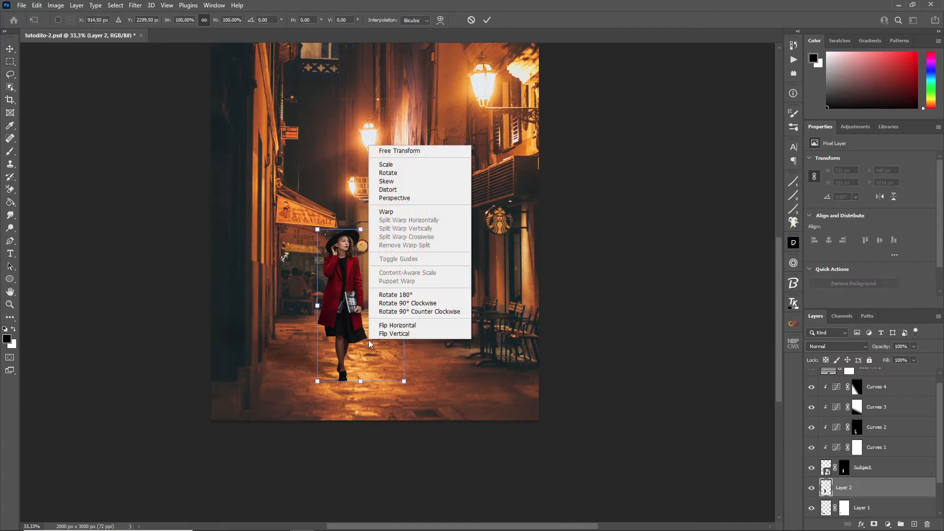
click(379, 335)
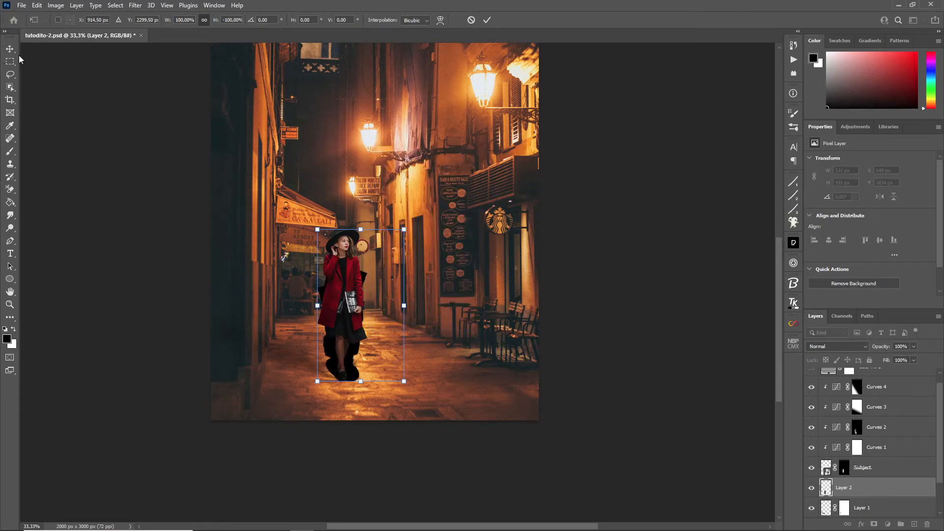
key(Return)
drag(355, 348, 357, 488)
click(9, 304)
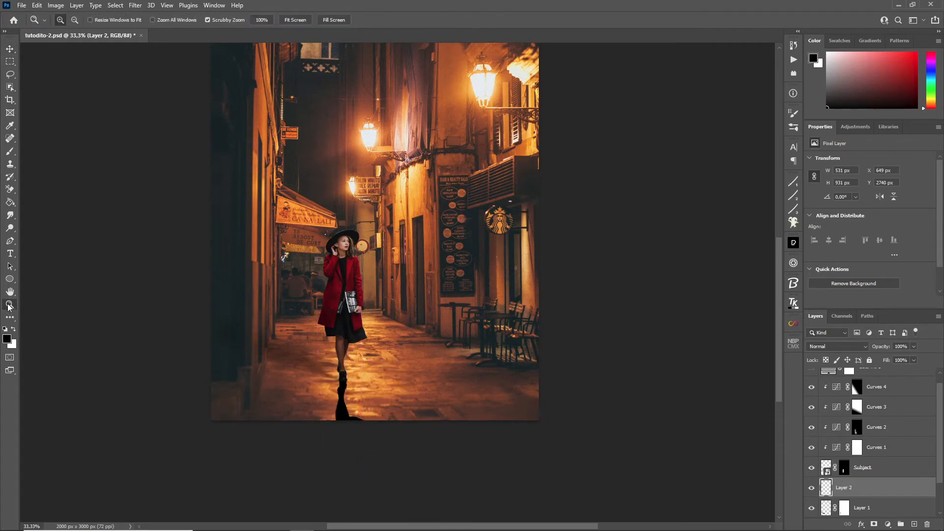
click(361, 412)
alt+click(360, 412)
alt+click(361, 412)
click(10, 49)
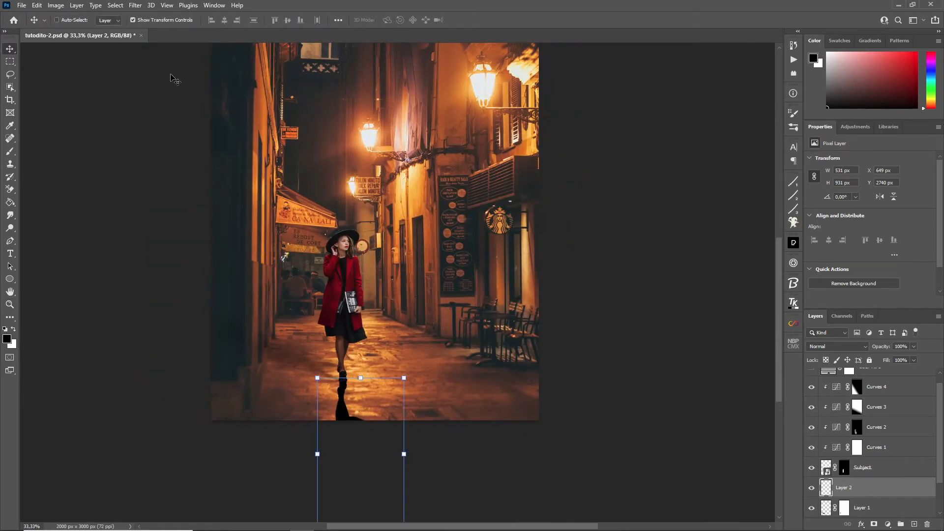
click(136, 6)
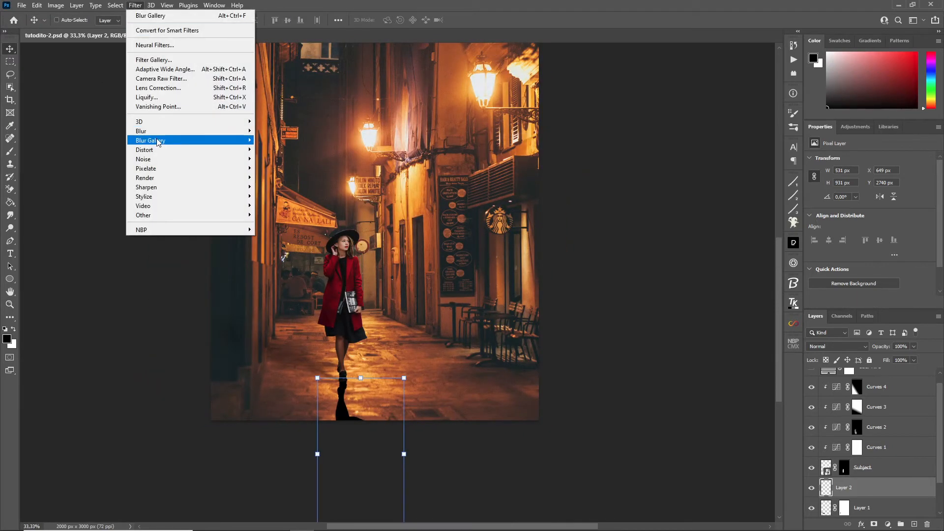
mouse_move(158, 143)
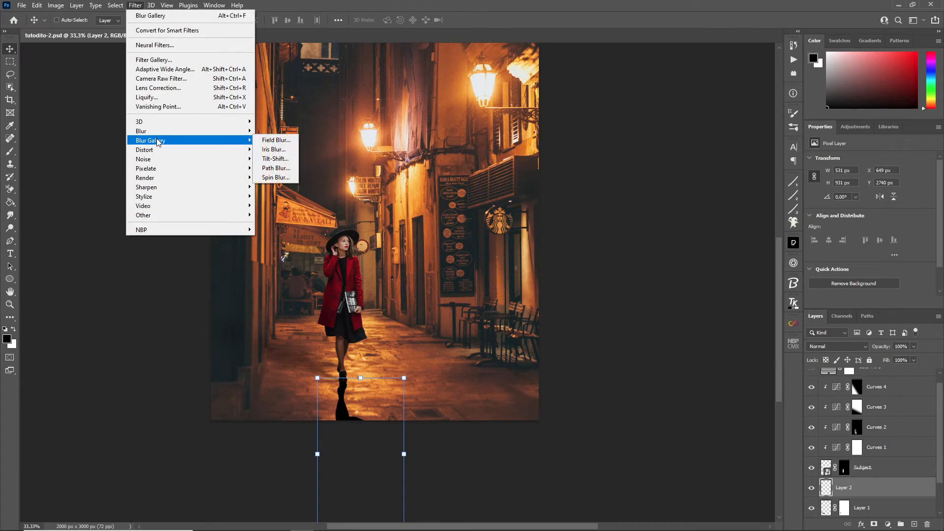
click(294, 159)
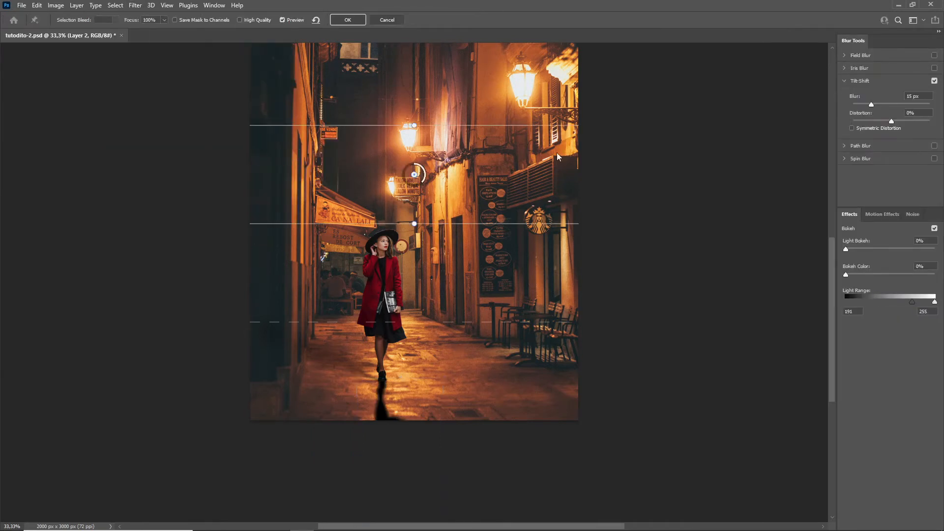
click(383, 20)
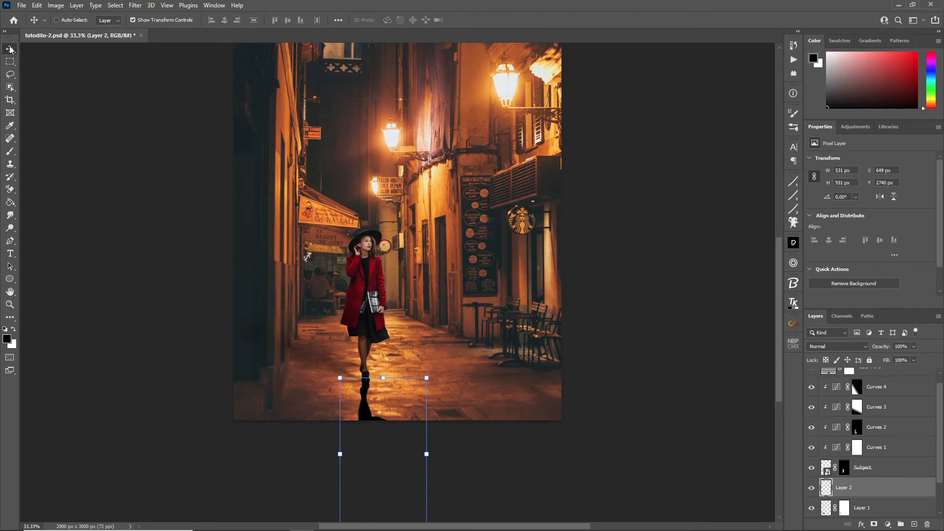
Step: Start an Iris Blur on the flipped silhouette, centred just below the woman's feet, and narrow its ellipse around the silhouette
click(133, 8)
mouse_move(161, 141)
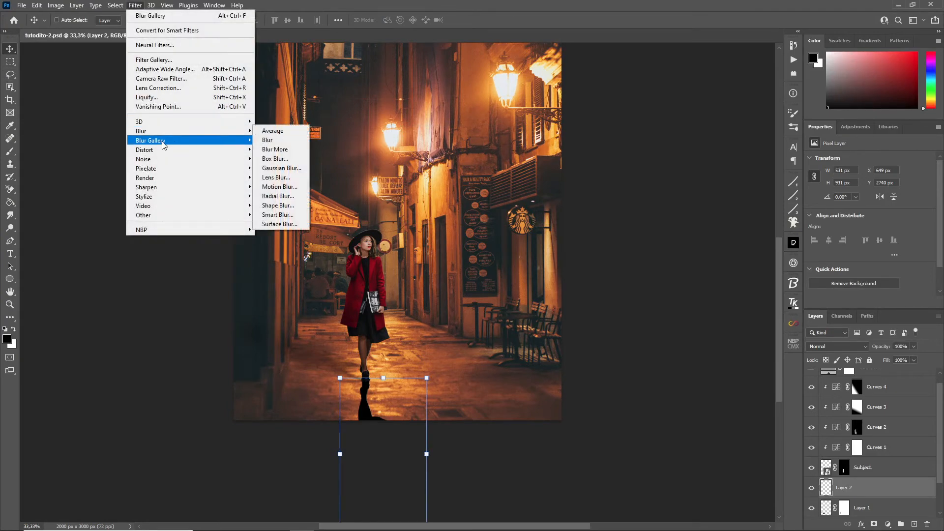
click(274, 149)
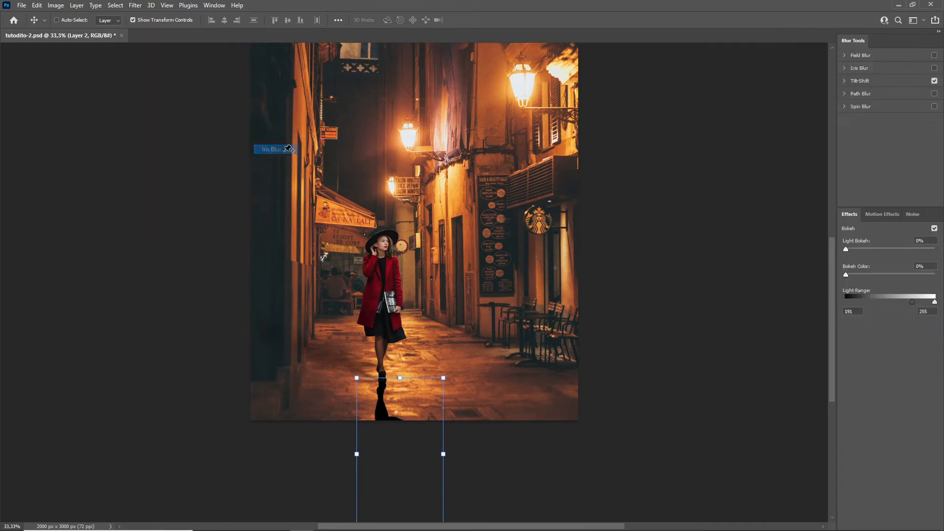
drag(415, 175, 383, 394)
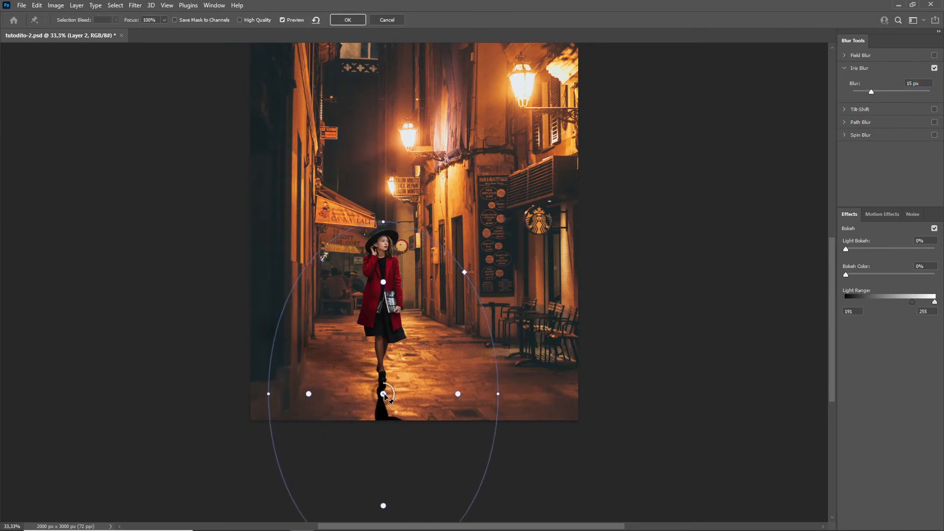
drag(270, 394, 331, 393)
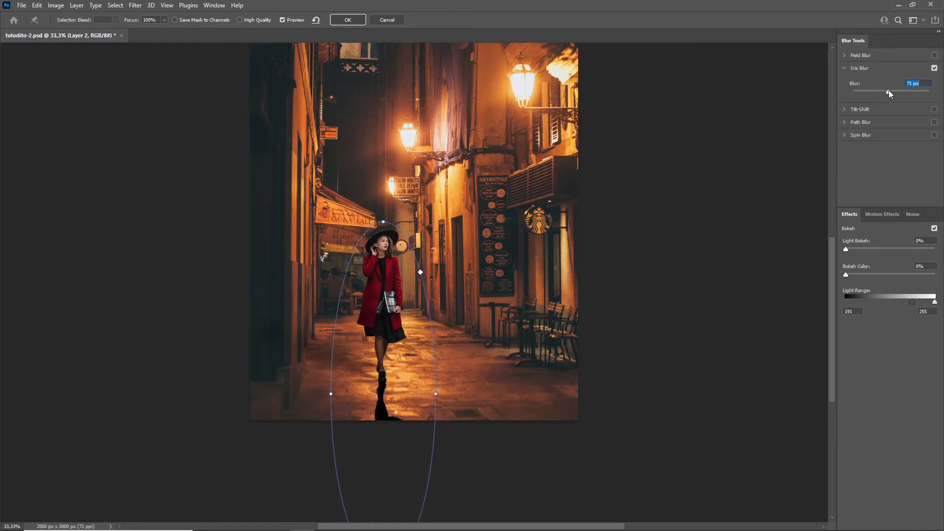
Step: Raise the blur to 176 px, shrink the iris's sharp zone, shift its centre up to the woman's skirt hem, and apply the filter
drag(888, 91, 892, 91)
drag(382, 337, 383, 373)
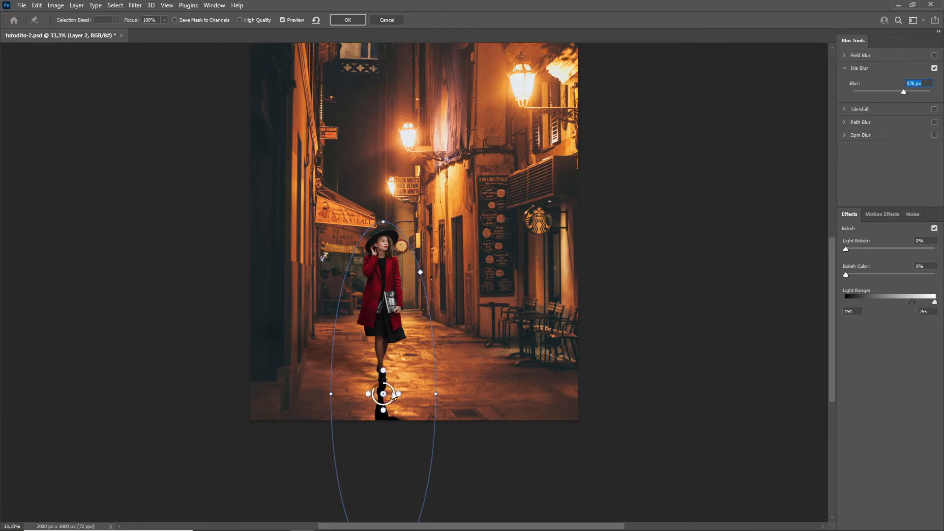
drag(389, 396, 390, 344)
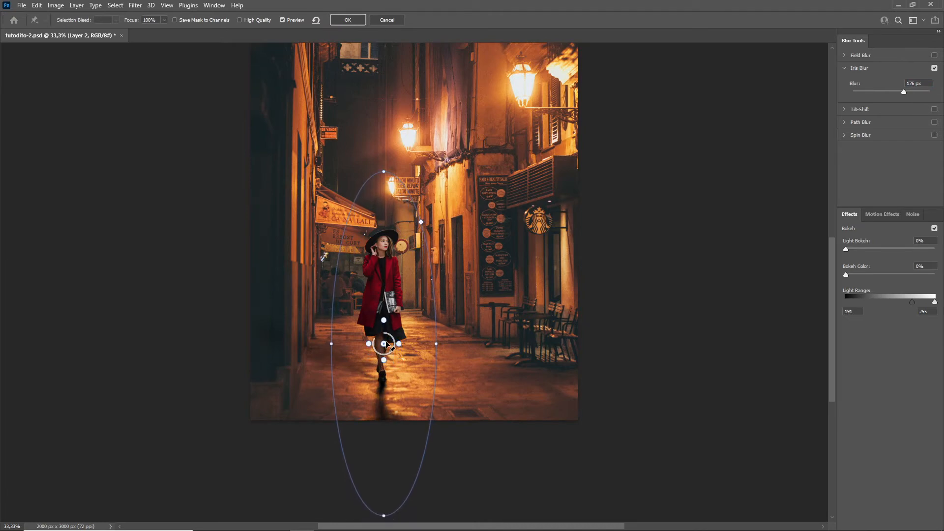
click(348, 19)
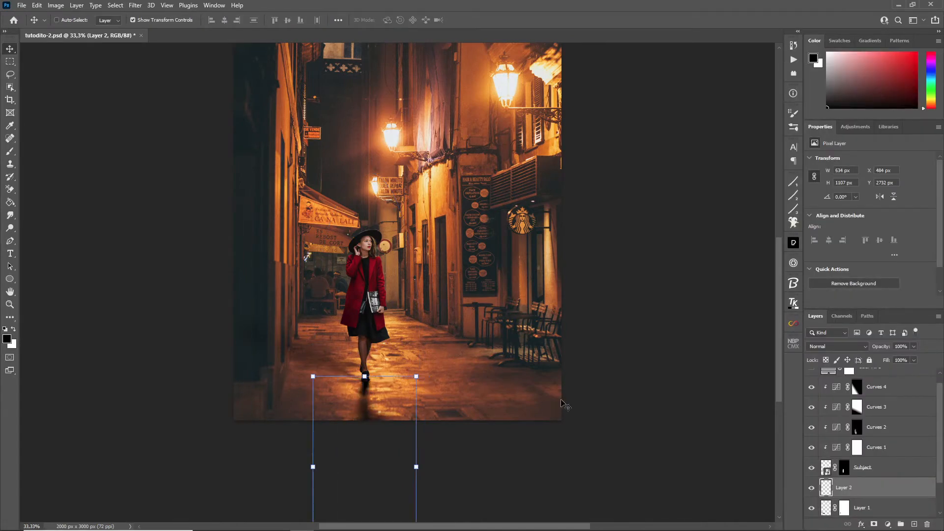
Step: Lower the opacity of the blurred silhouette layer to 70%
click(914, 346)
click(896, 358)
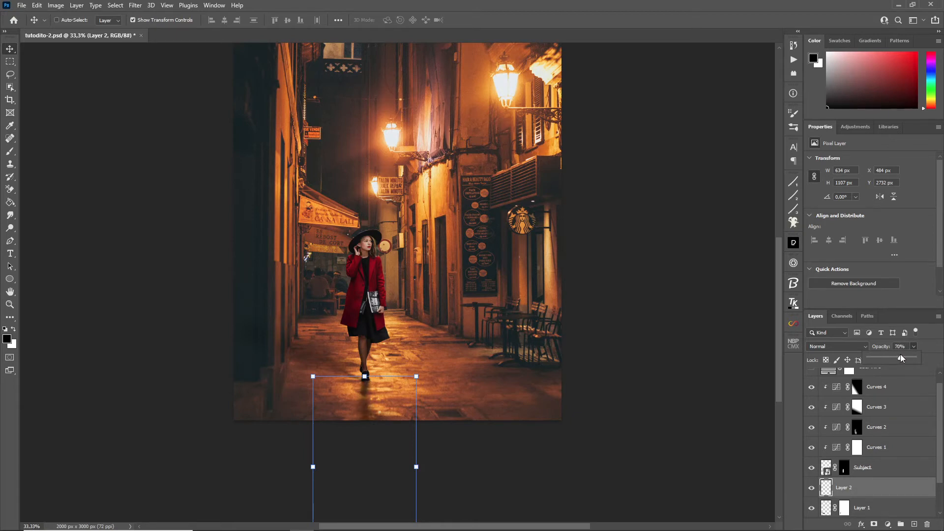
click(10, 304)
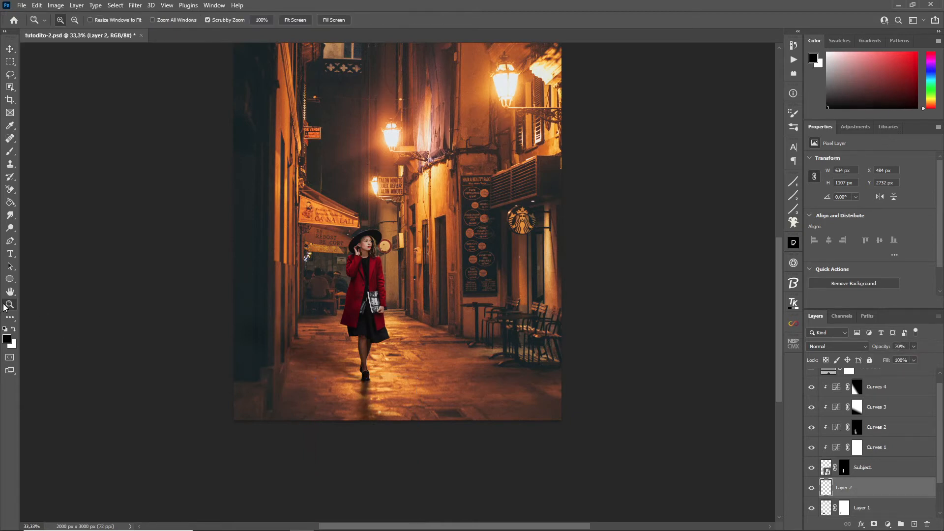
alt+click(344, 375)
click(397, 472)
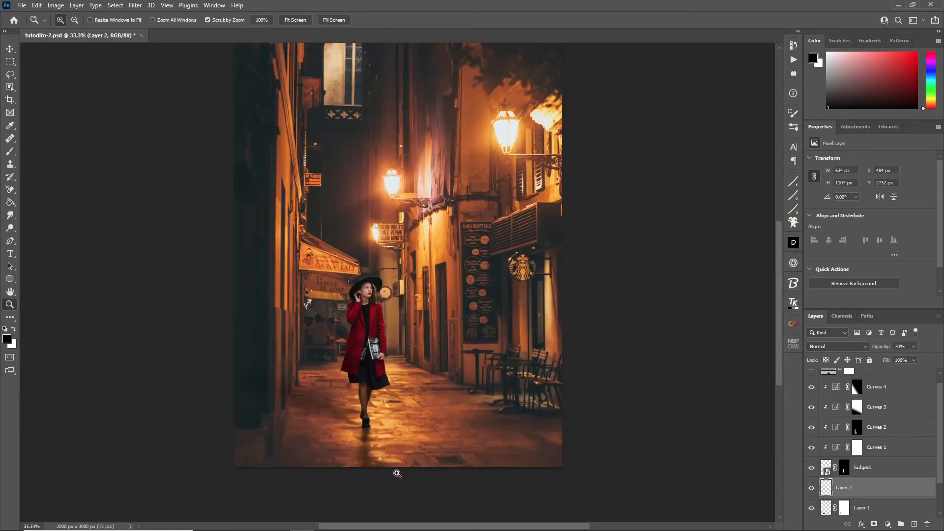
drag(400, 444, 387, 458)
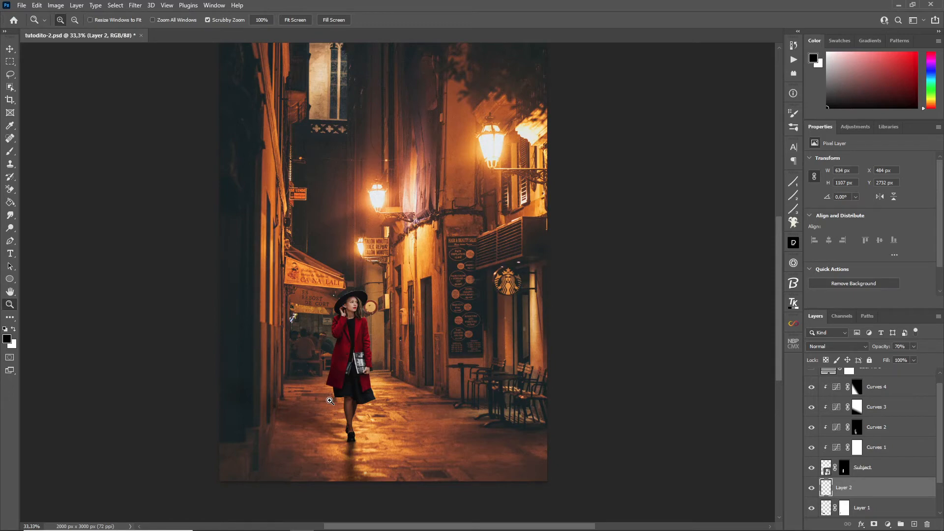
Step: Save the document with the new shadow layers
key(v)
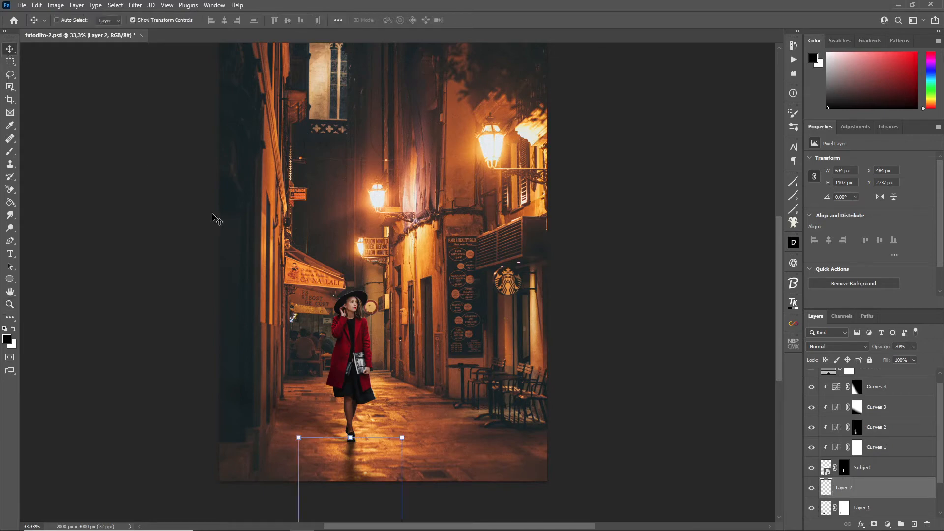
click(56, 20)
key(ctrl+s)
Step: Add an unclipped Curves adjustment layer directly above the Curves 4 layer
scroll(897, 470, up, 1)
click(905, 403)
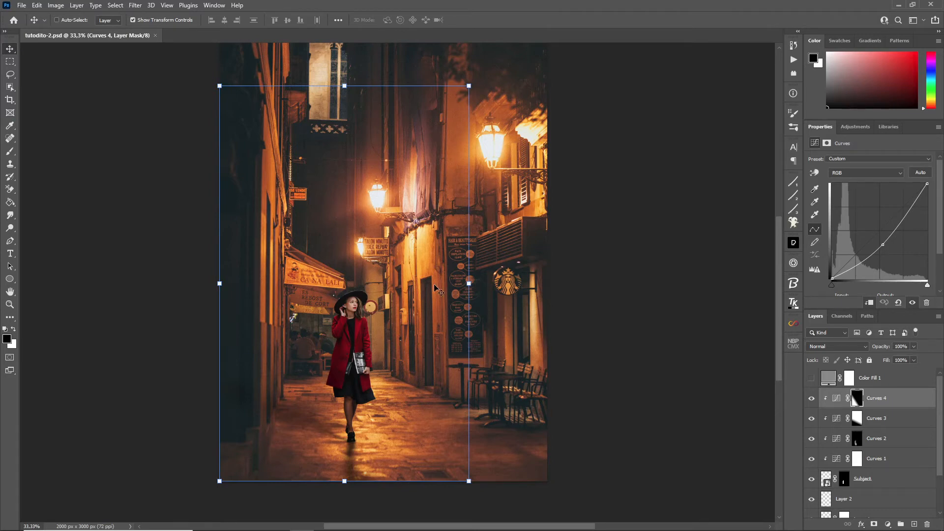
click(10, 304)
click(320, 332)
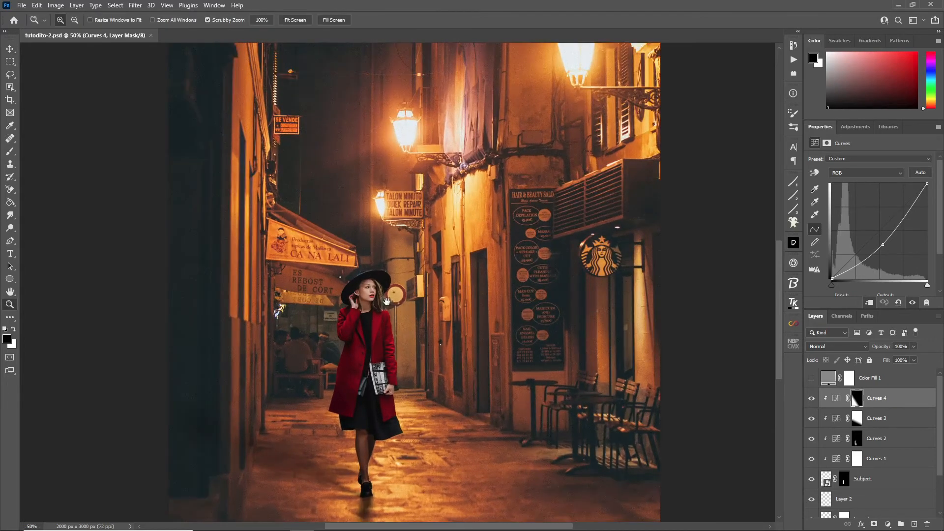
click(382, 325)
drag(369, 321, 362, 326)
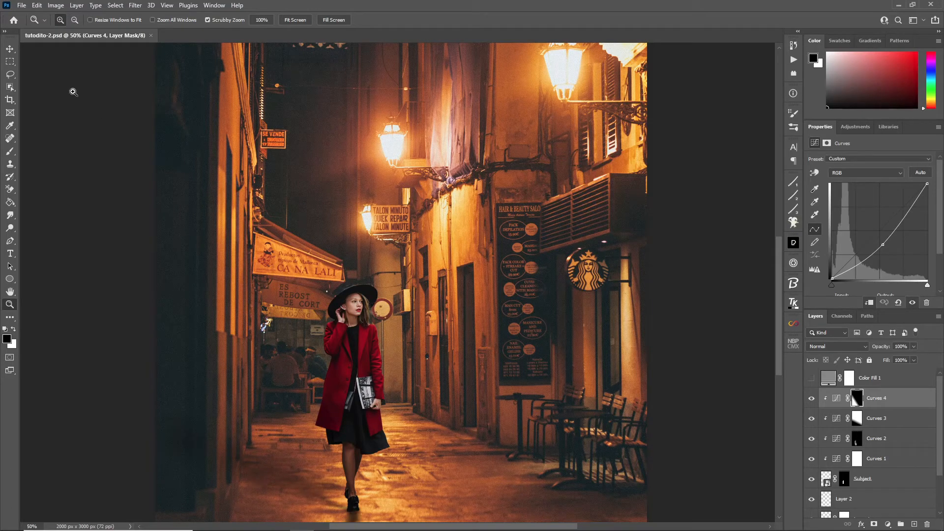
click(9, 49)
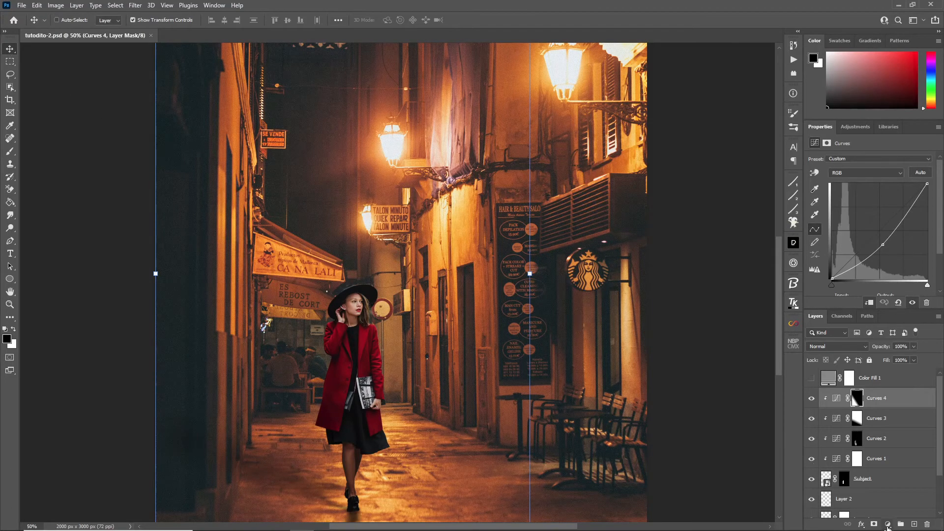
click(888, 525)
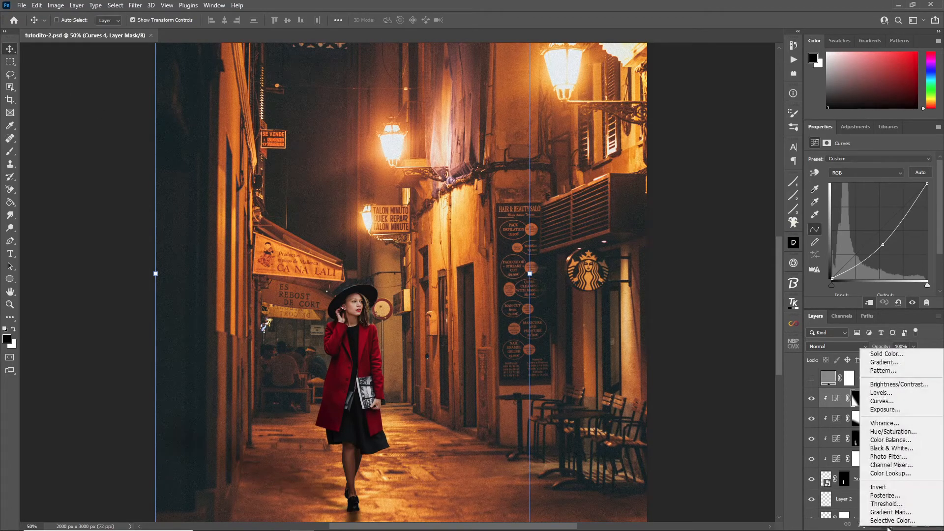
click(895, 405)
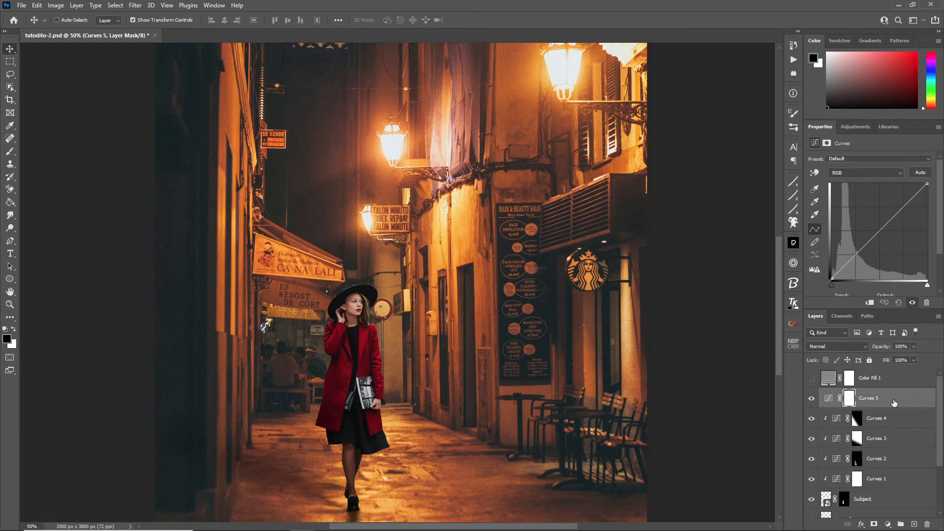
Step: Lower the blue channel's highlight endpoint in Curves 5 to about two thirds height, and clip the adjustment to the woman's layer stack
click(866, 175)
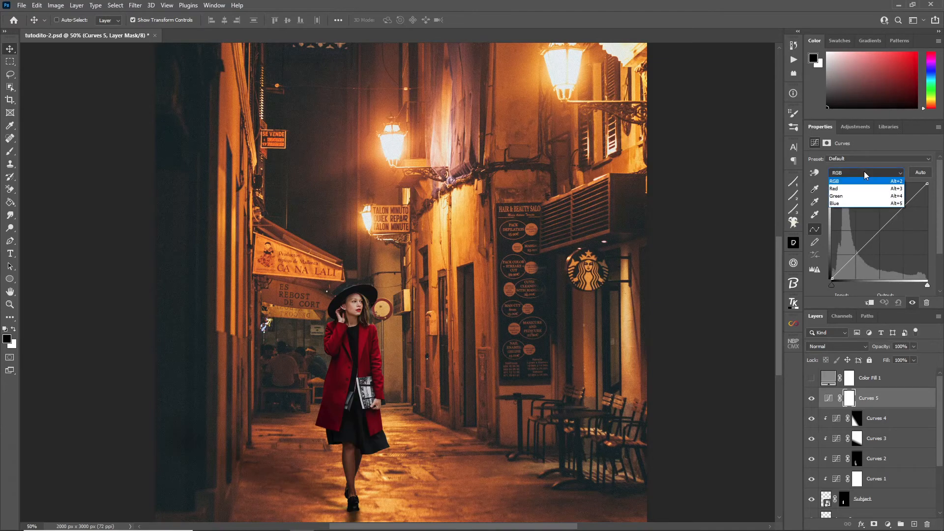
click(849, 202)
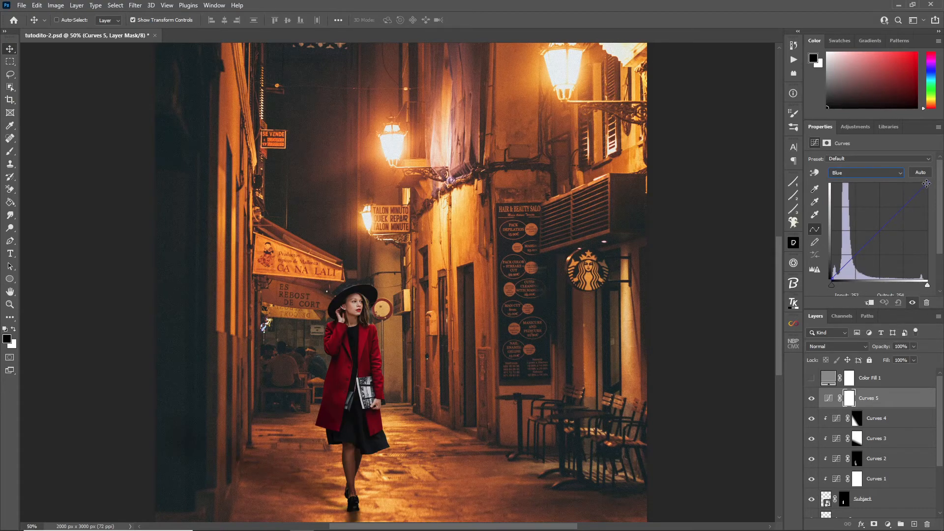
drag(927, 183, 925, 219)
click(812, 399)
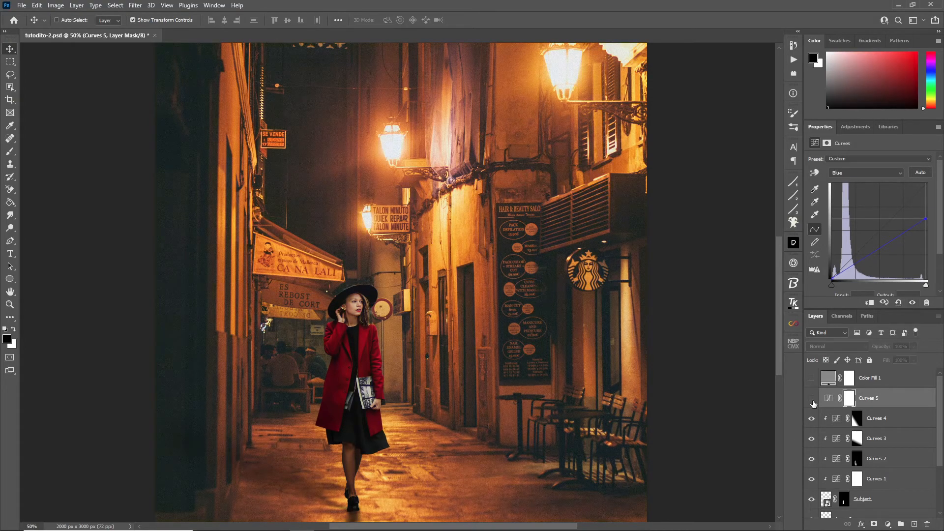
click(812, 399)
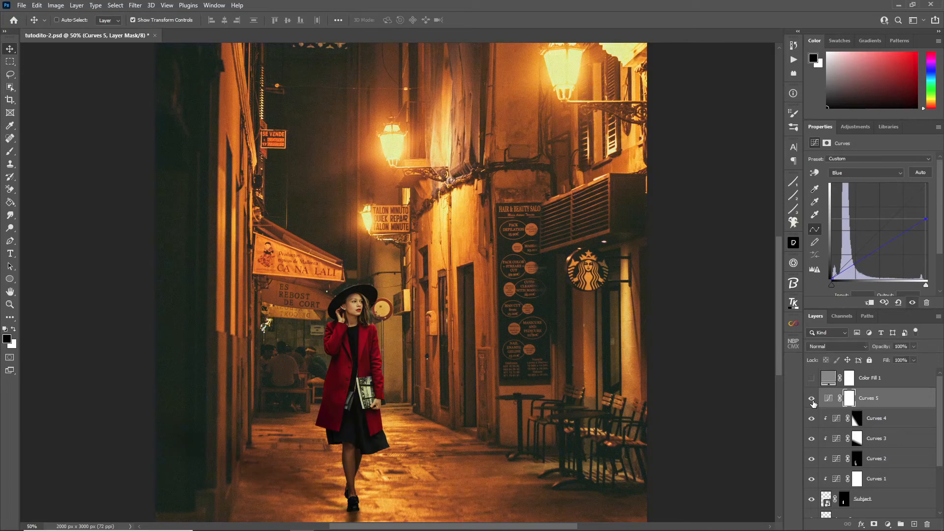
alt+click(900, 405)
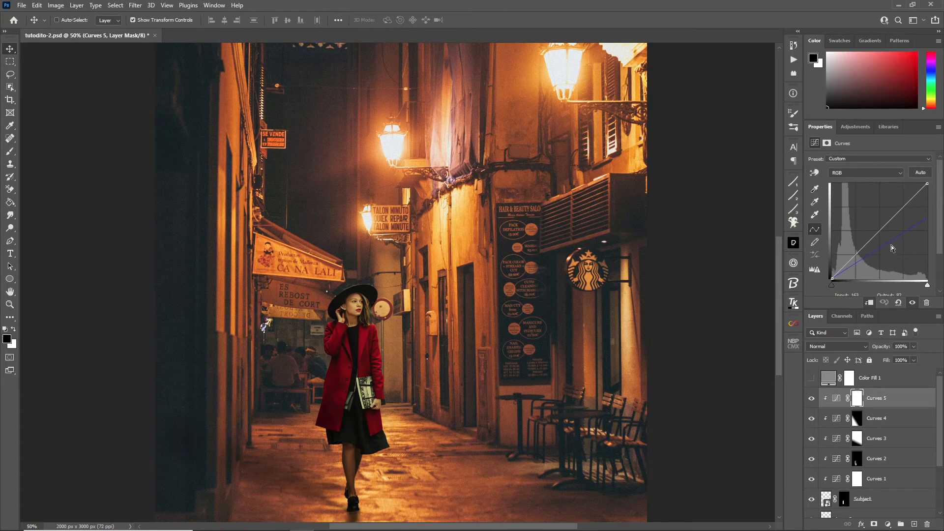
Step: Pull the green channel's midtones down slightly in the Curves 5 adjustment
click(857, 399)
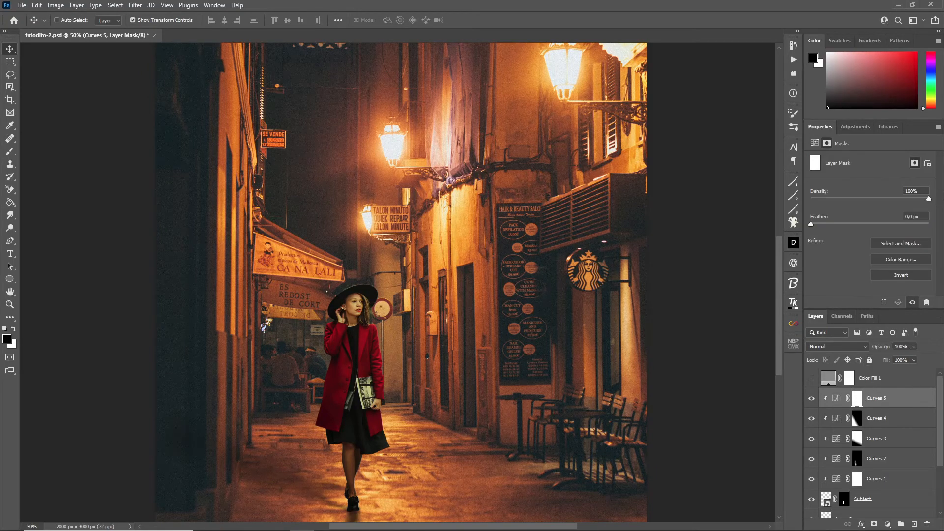
click(837, 400)
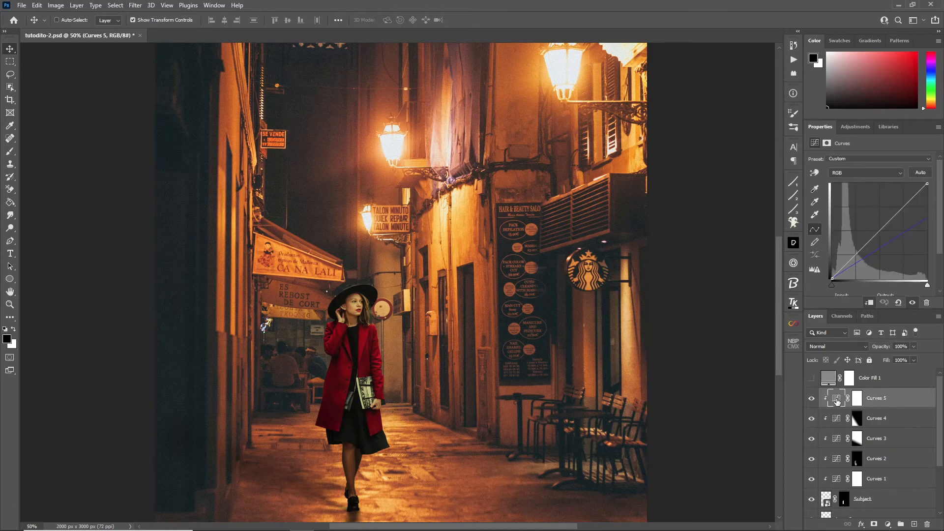
click(868, 173)
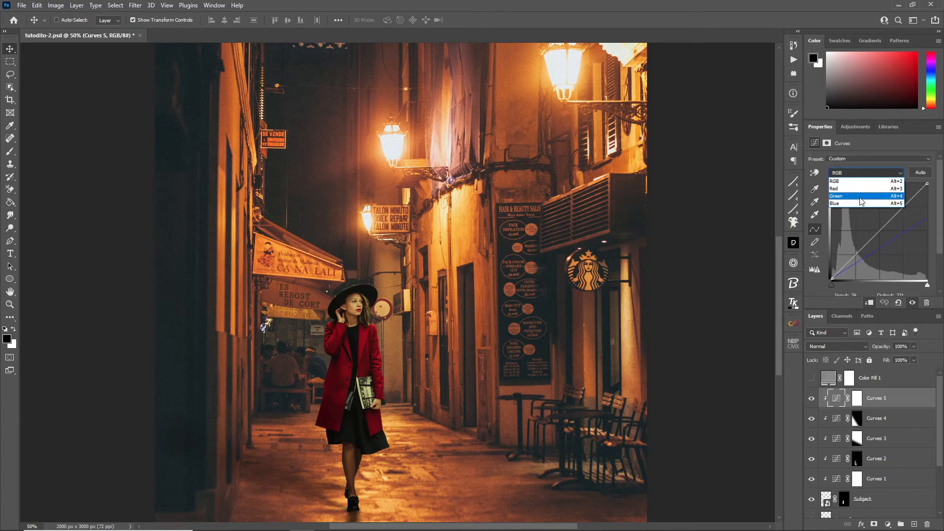
click(860, 196)
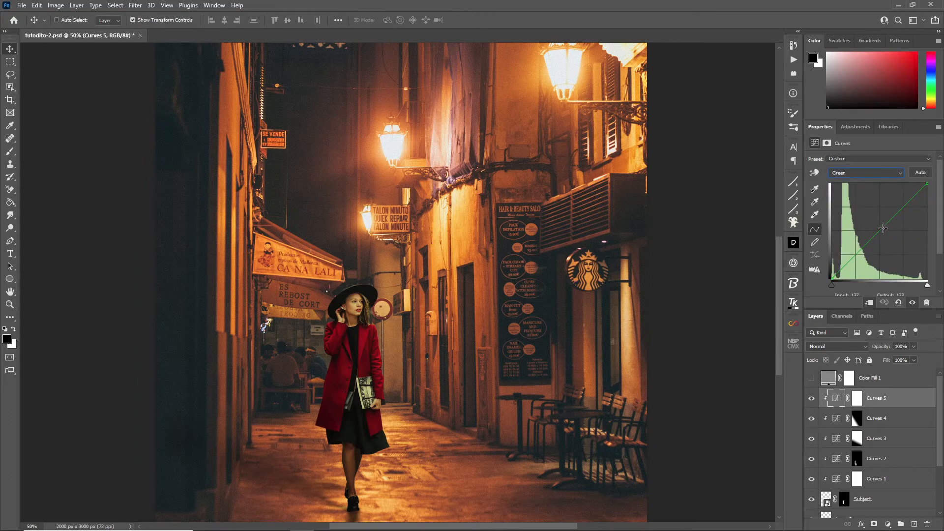
drag(882, 230, 884, 233)
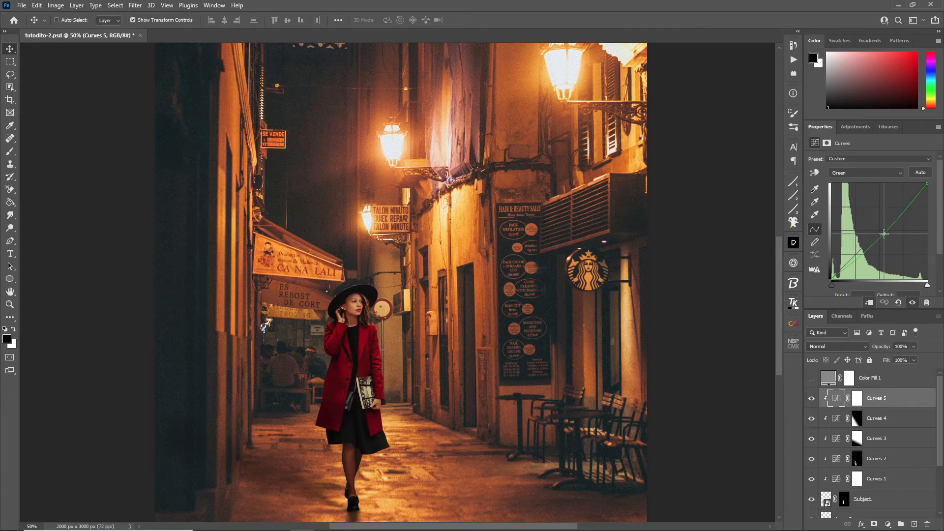
Step: Bend the blue channel's midtones in Curves 5 downward and readjust its highlight endpoint to full input at about 60% output
click(873, 173)
click(857, 202)
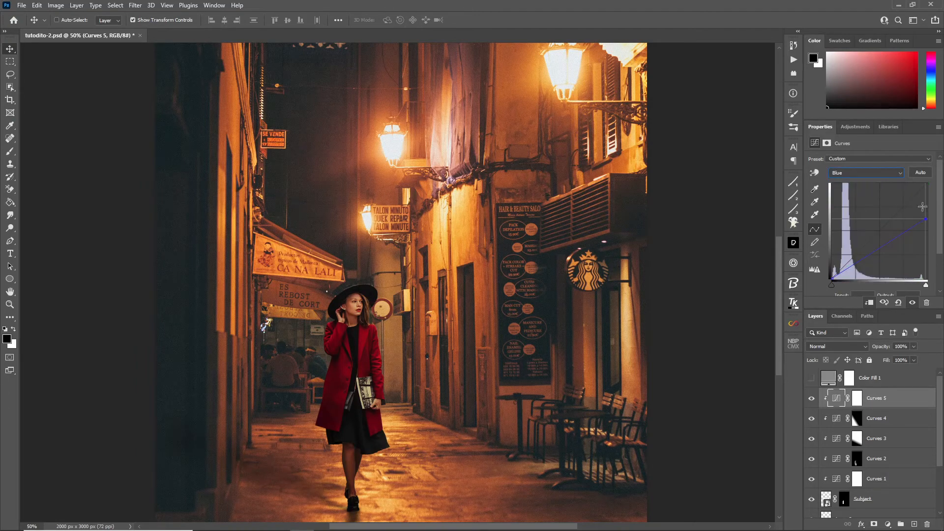
drag(926, 219, 925, 227)
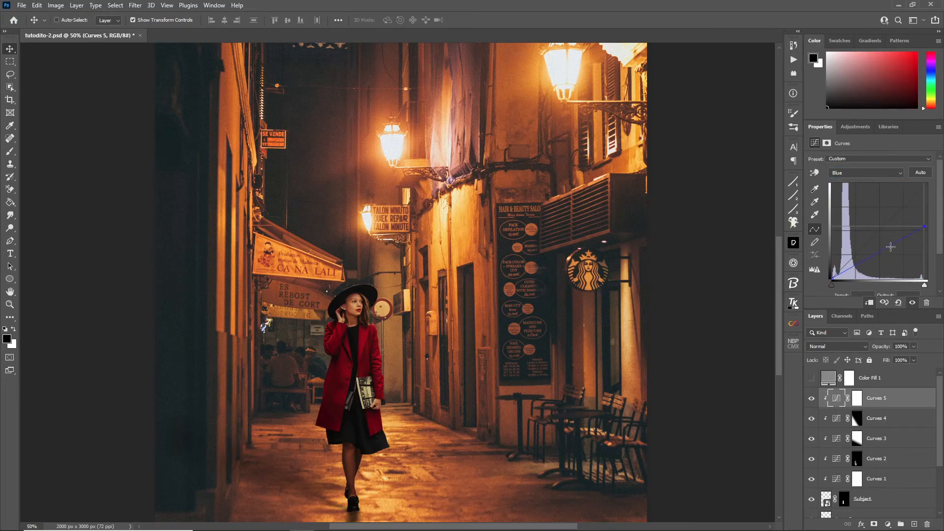
drag(885, 249, 885, 253)
drag(925, 228, 928, 221)
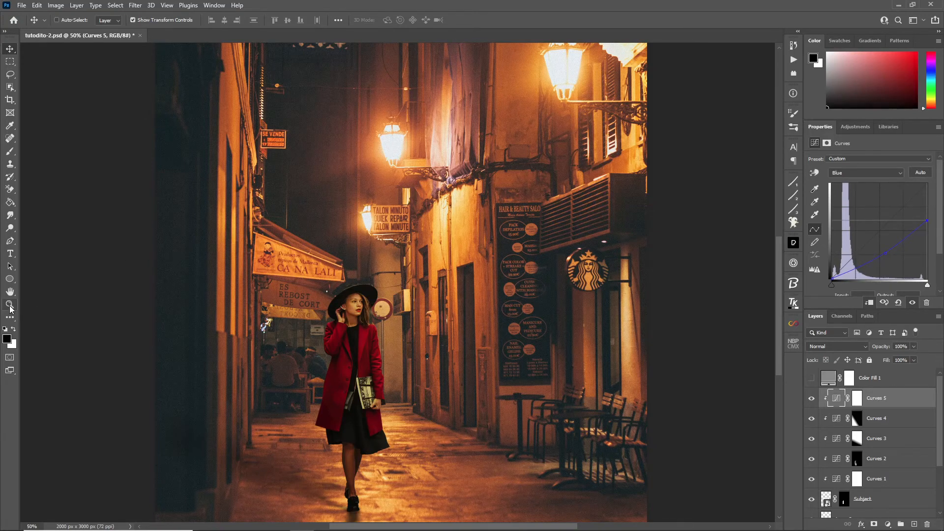
Step: Compare the whole composite with and without the Curves 5 adjustment
click(10, 306)
alt+click(401, 401)
alt+click(401, 405)
click(401, 409)
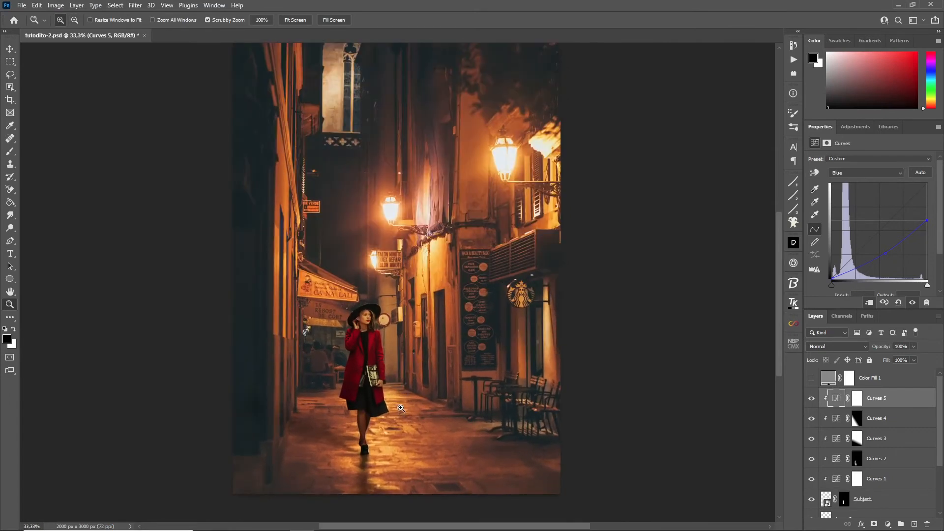
click(812, 399)
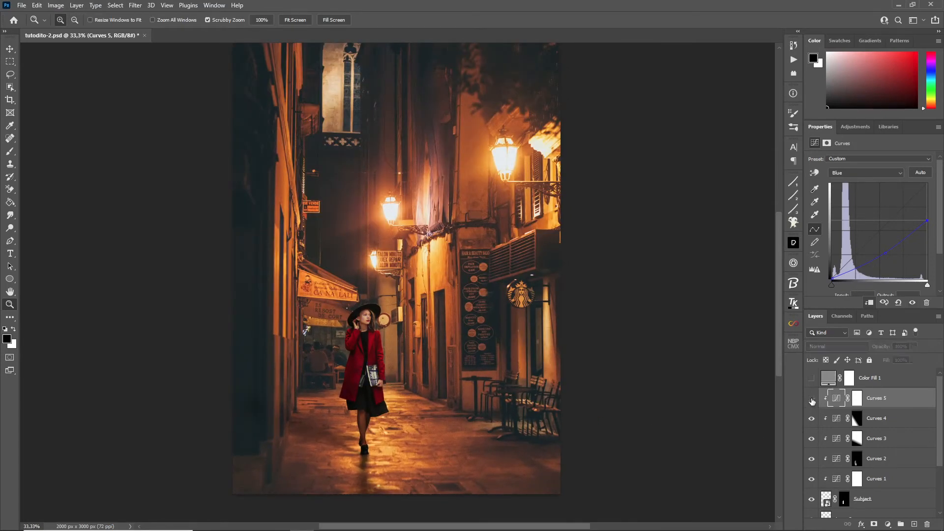
click(812, 400)
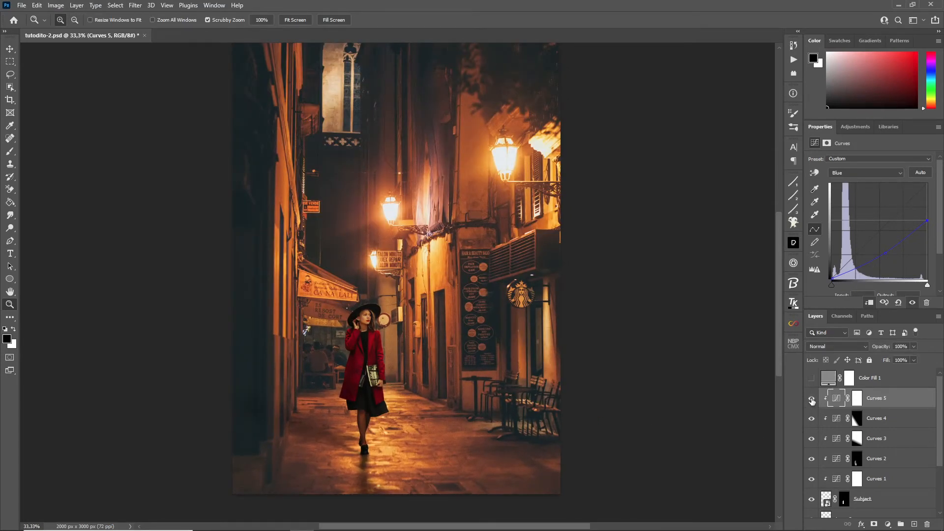
click(811, 399)
click(812, 399)
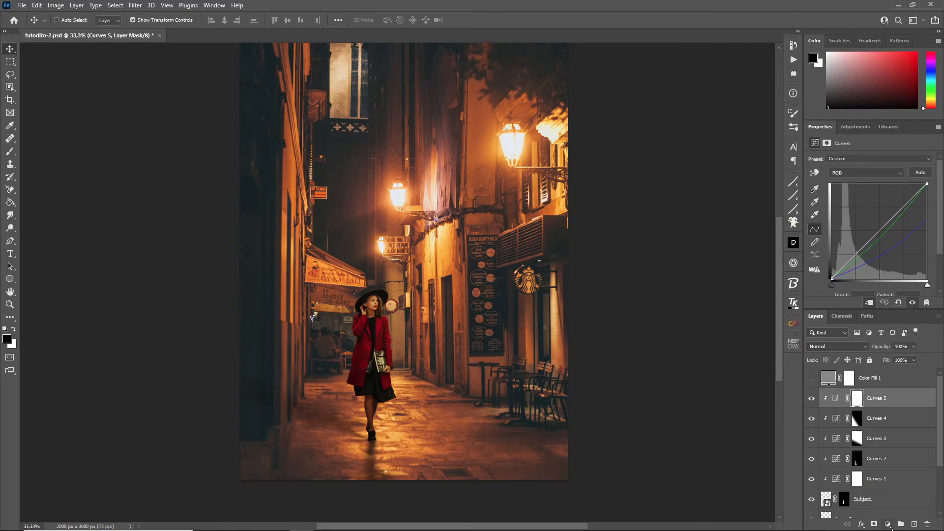
Step: Add a Gradient Map adjustment layer directly above Curves 5 and hide it
click(889, 526)
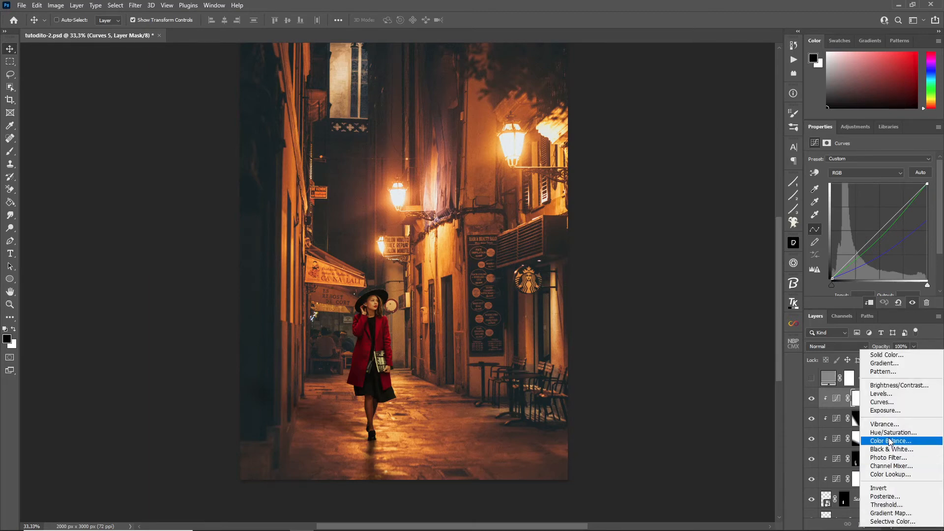
click(903, 513)
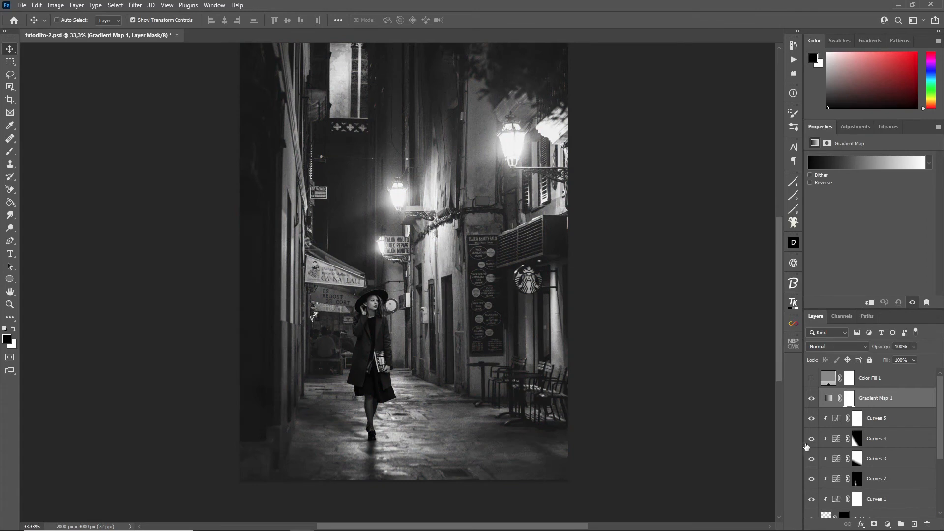
click(812, 399)
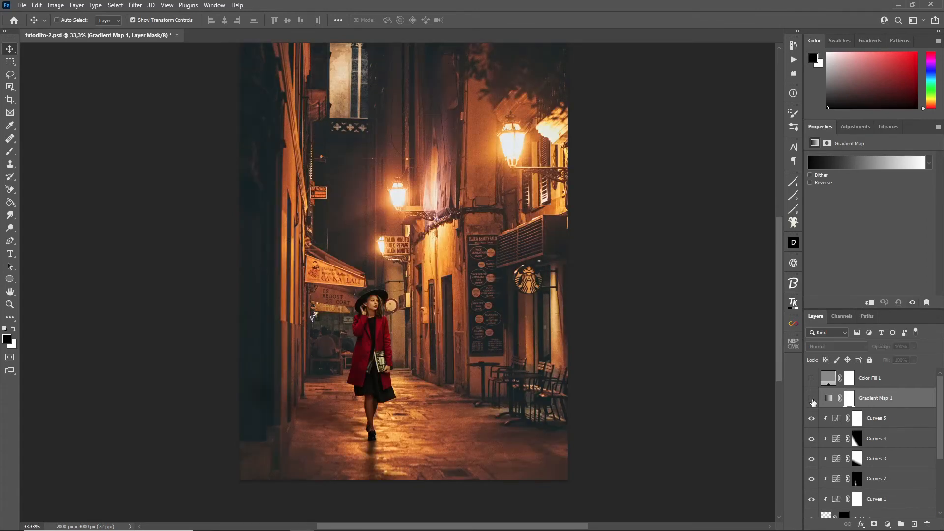
Step: Edit the map's gradient with an orange end stop sampled from the lit wall and a reddish-brown stop at 50% sampled from the darker wall
click(829, 398)
click(861, 158)
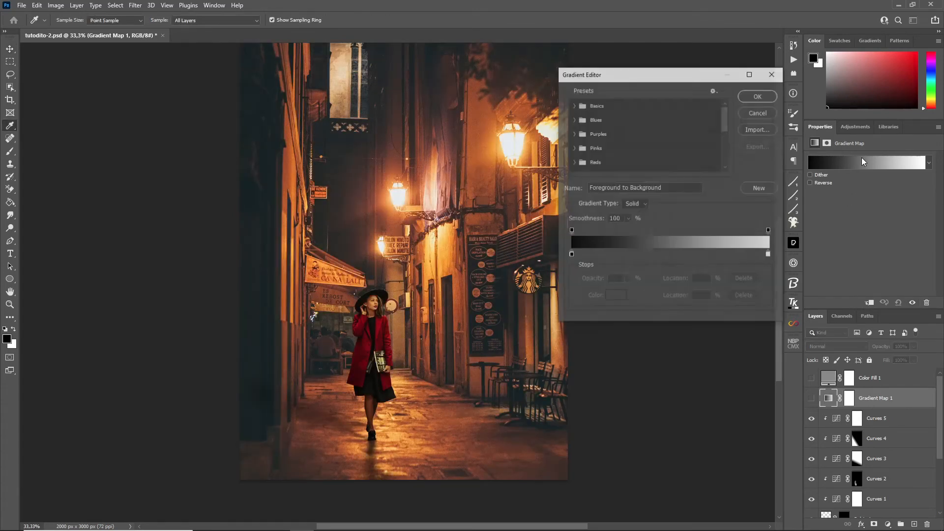
click(769, 255)
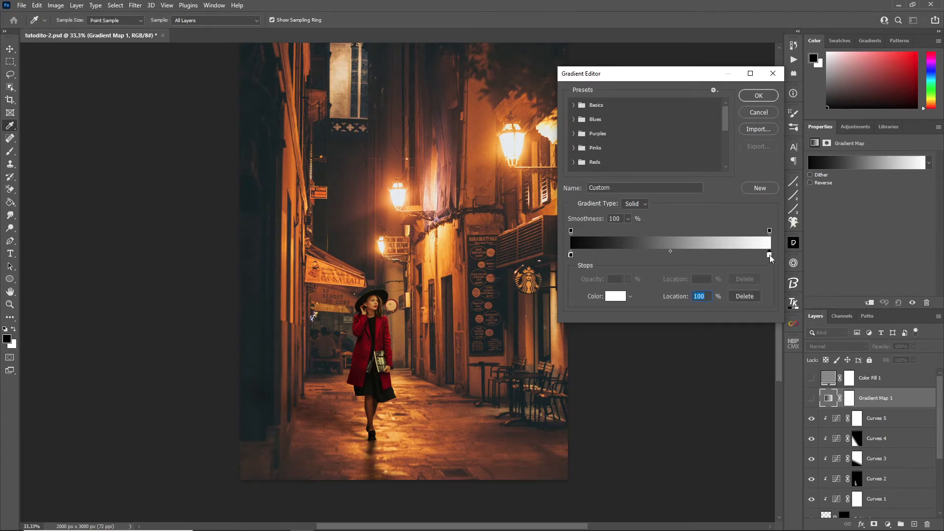
click(451, 254)
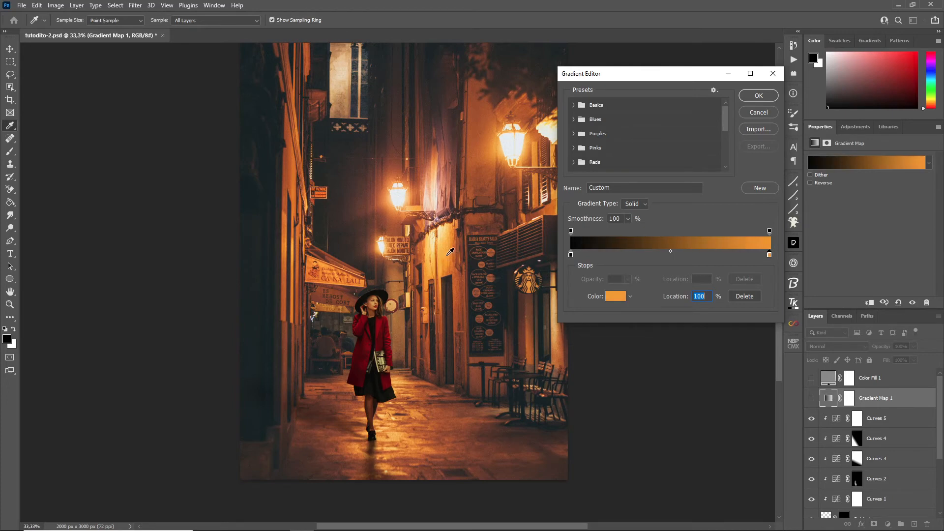
click(669, 255)
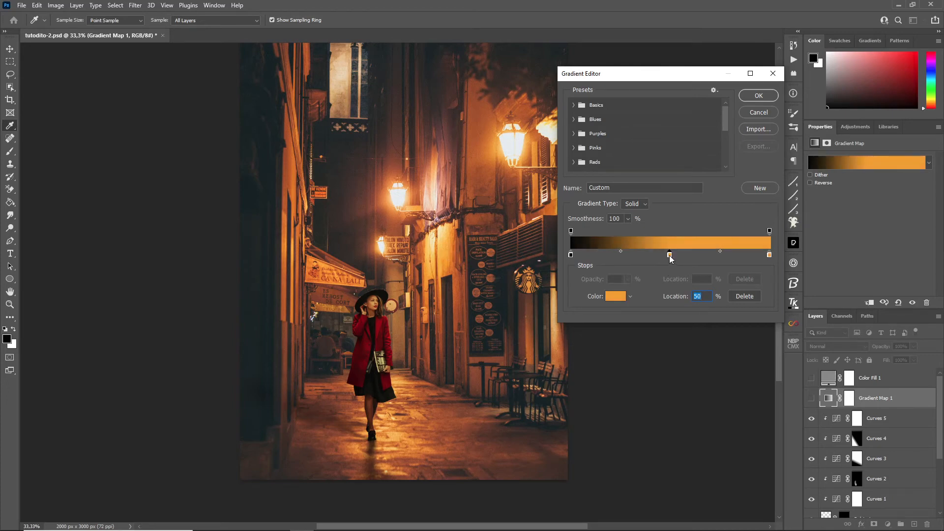
click(492, 188)
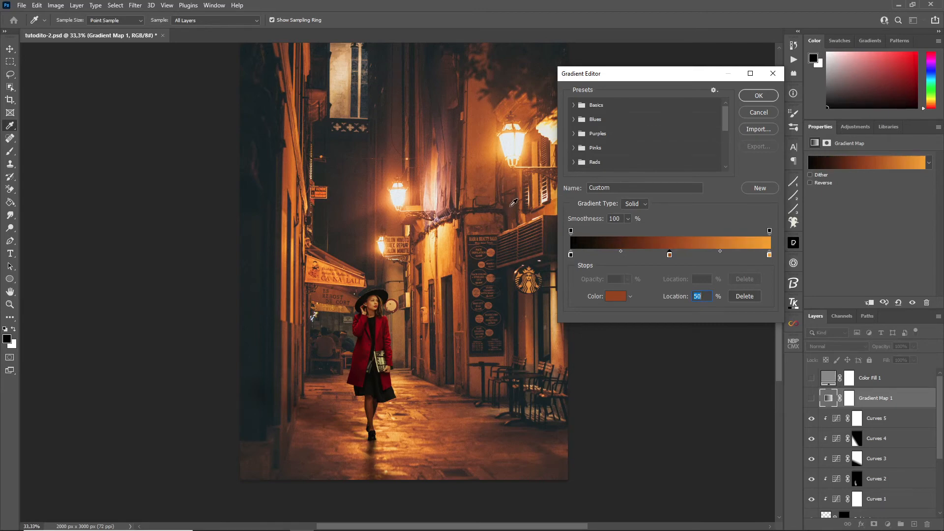
click(759, 97)
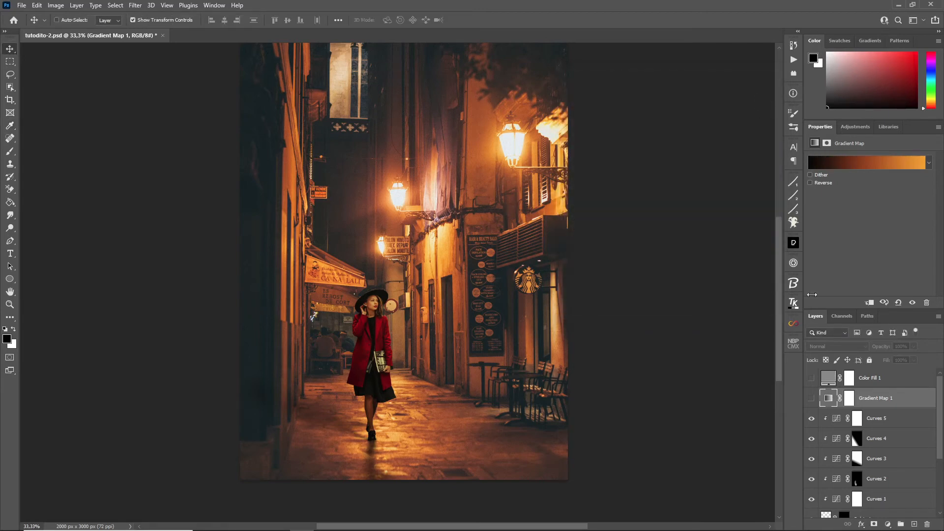
Step: Clip the Gradient Map layer to the woman's layer stack and make it visible
drag(907, 408, 907, 406)
alt+click(906, 407)
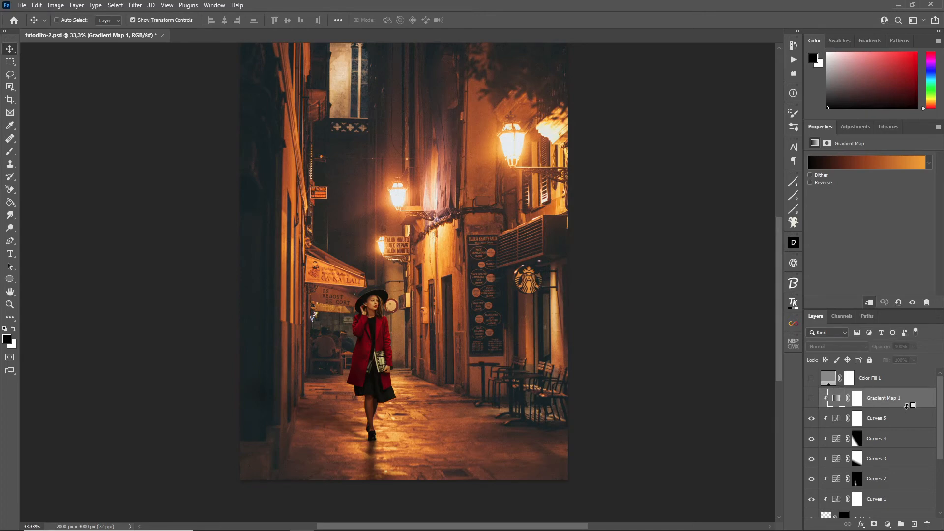
click(812, 399)
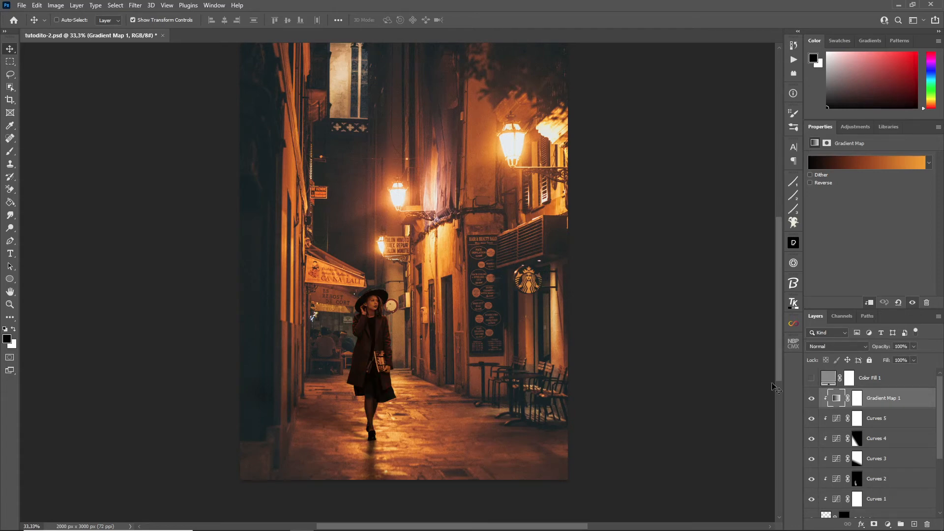
Step: Reduce the Gradient Map layer's opacity to 20% and compare the woman with and without it
drag(914, 346, 878, 358)
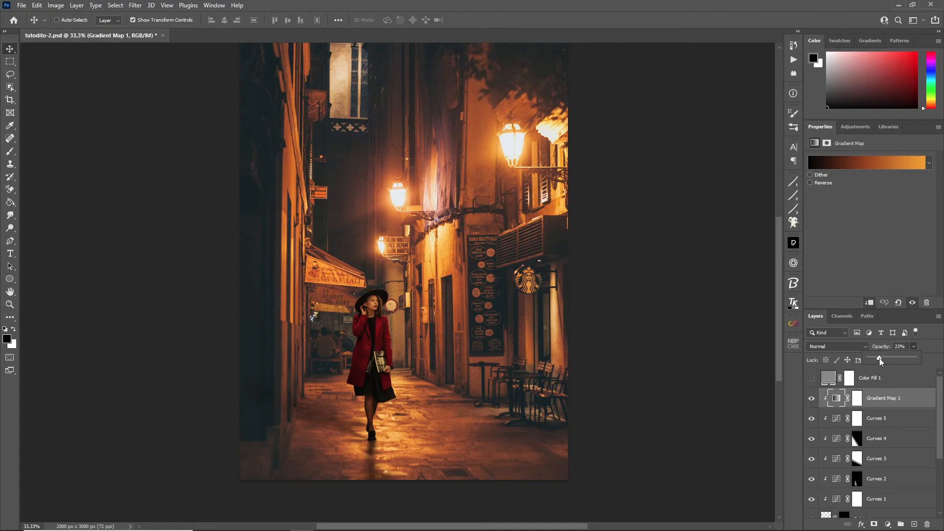
click(810, 407)
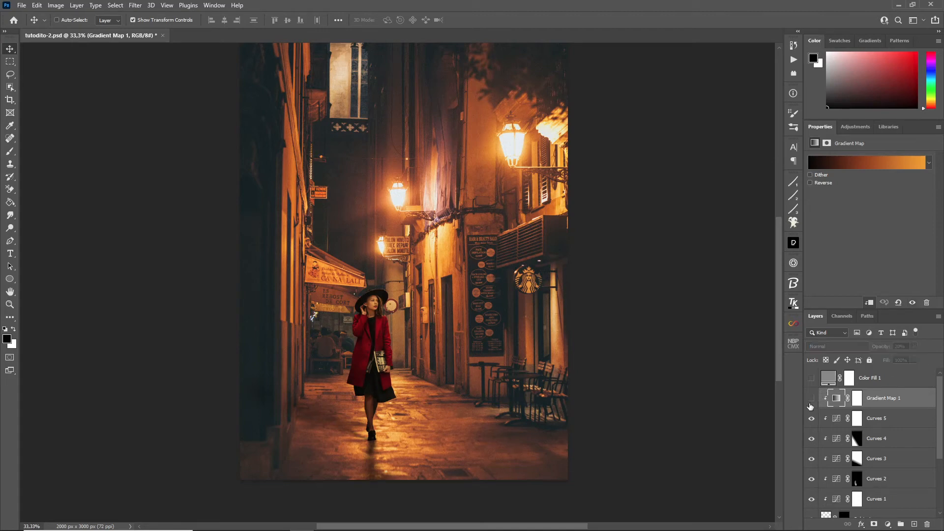
click(810, 406)
click(811, 406)
click(810, 406)
click(811, 406)
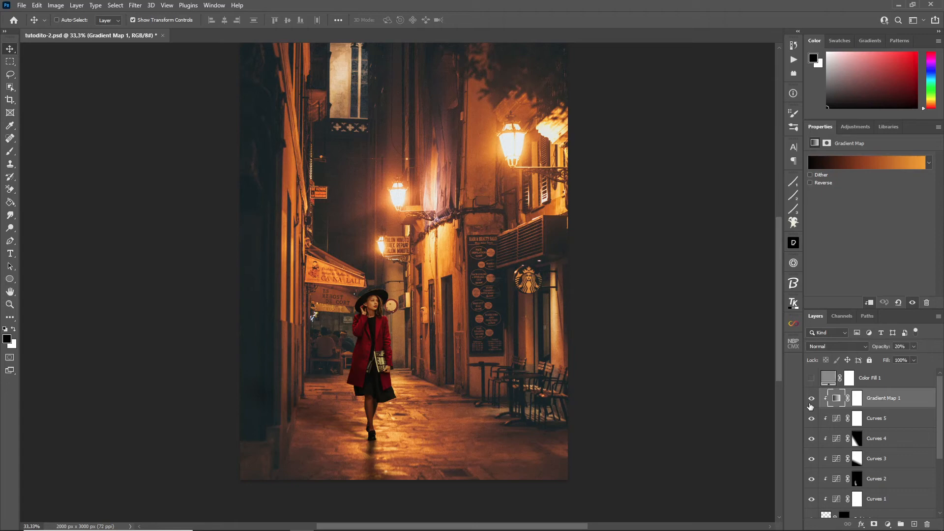
Step: Set the Gradient Map layer's blend mode to Color and compare its effect on and off
click(836, 346)
click(839, 520)
click(811, 400)
click(813, 401)
Step: Examine how well the woman's colours match the alley, both in the full composite and close up
click(9, 304)
alt+click(433, 399)
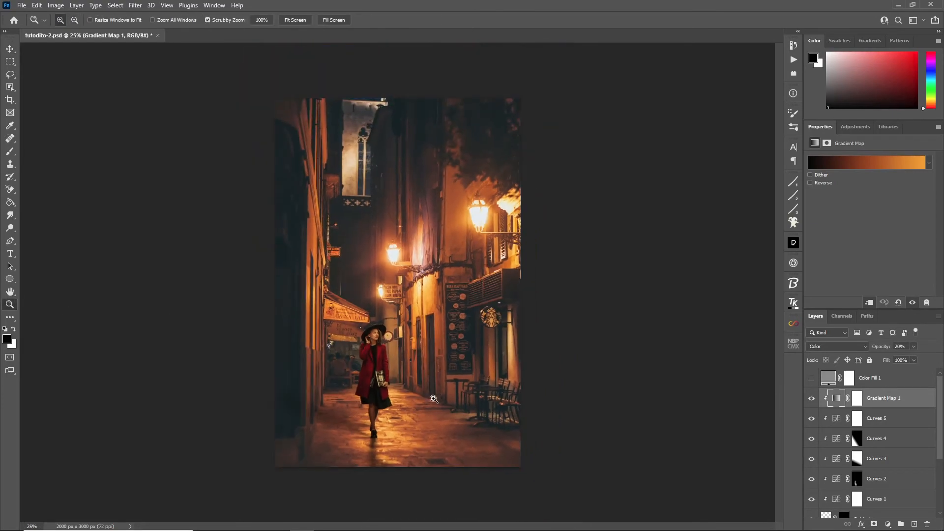
click(391, 406)
click(381, 359)
click(370, 310)
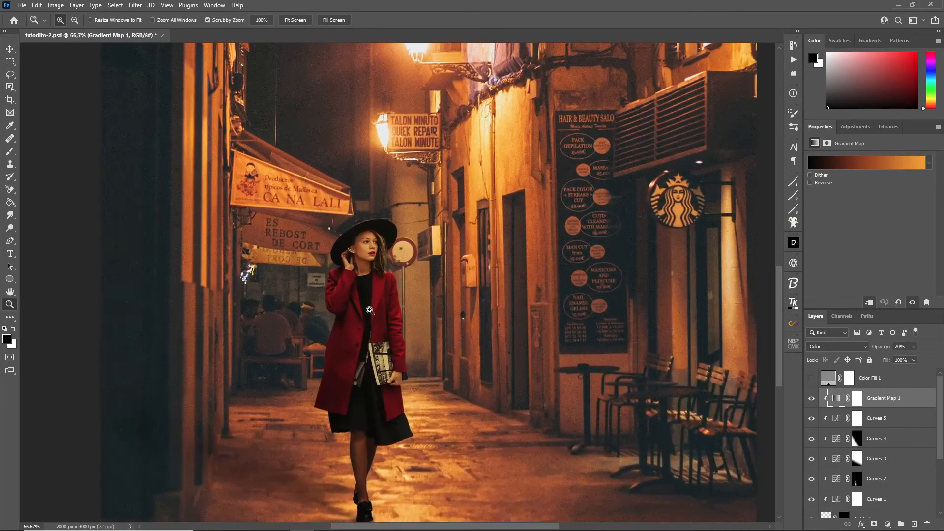
click(370, 310)
alt+click(519, 358)
alt+click(518, 358)
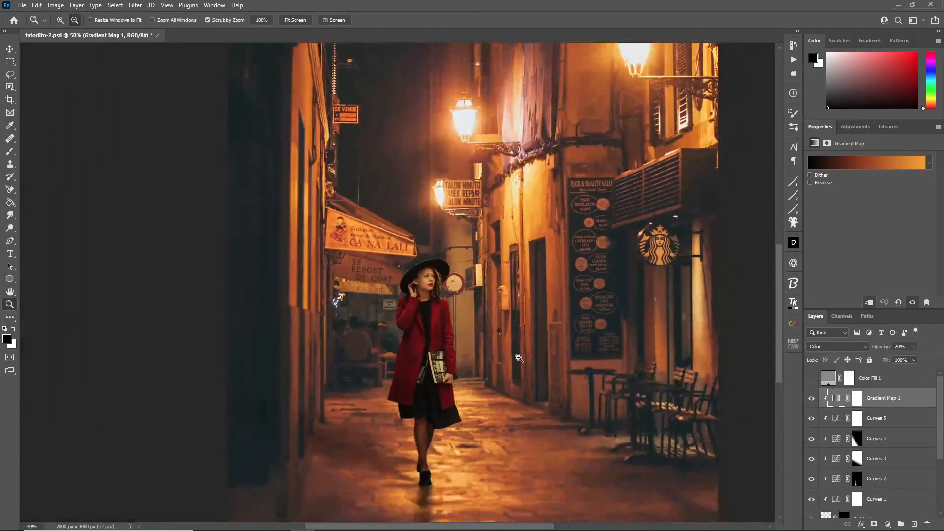
alt+click(519, 358)
drag(501, 364, 437, 382)
click(423, 366)
click(461, 346)
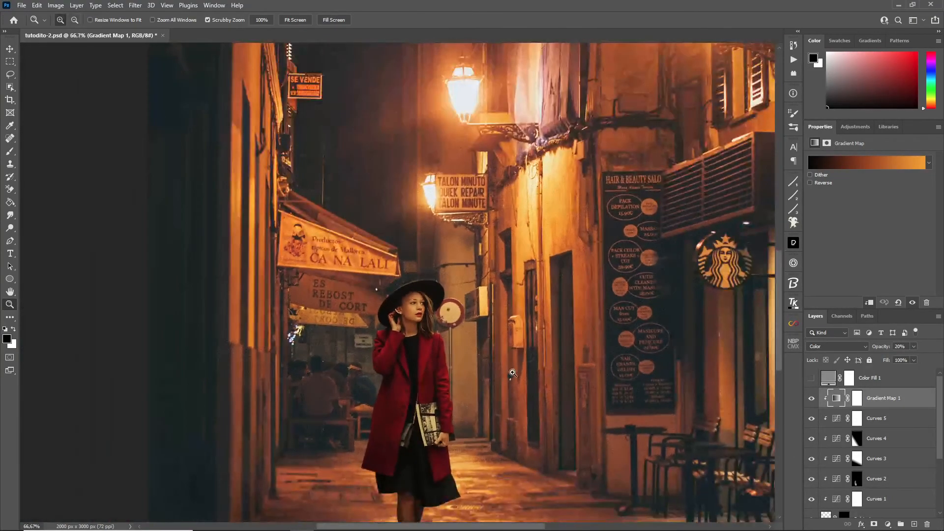
Step: Duplicate the alley background layer
drag(510, 349, 476, 354)
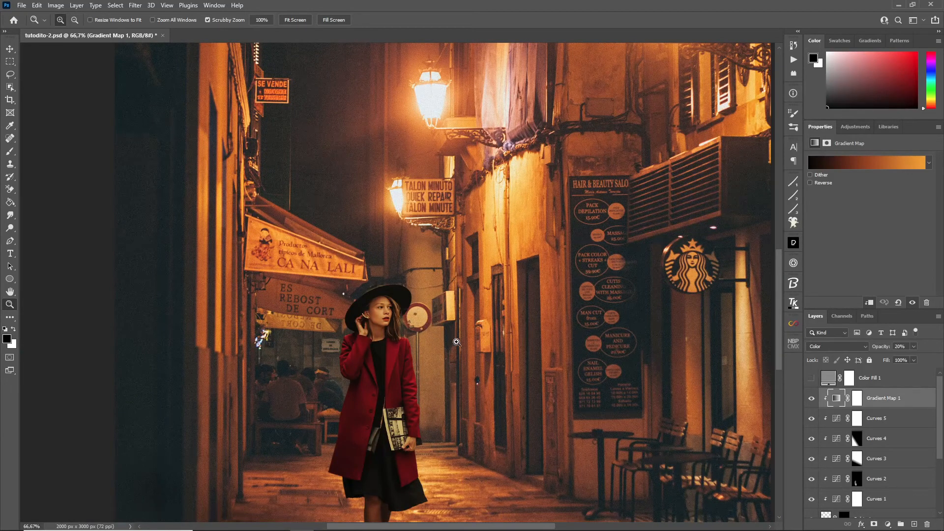
alt+click(490, 353)
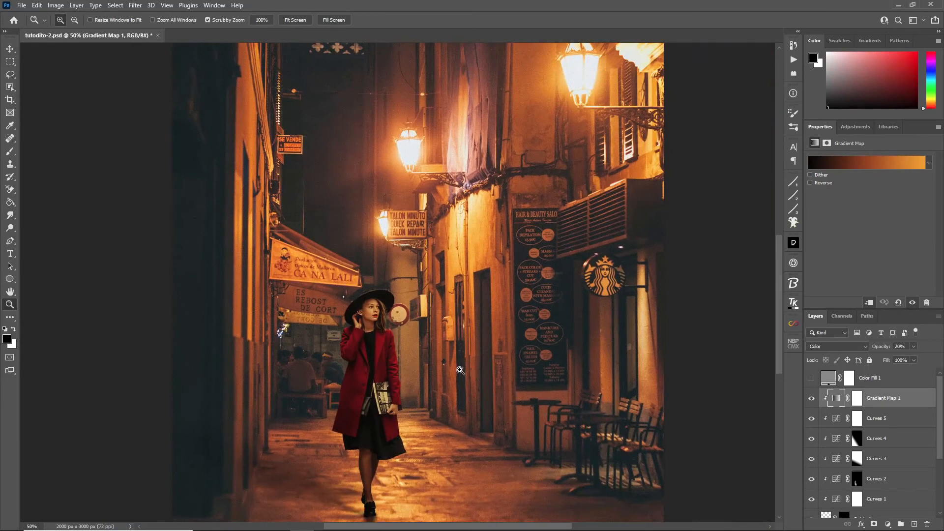
alt+click(460, 370)
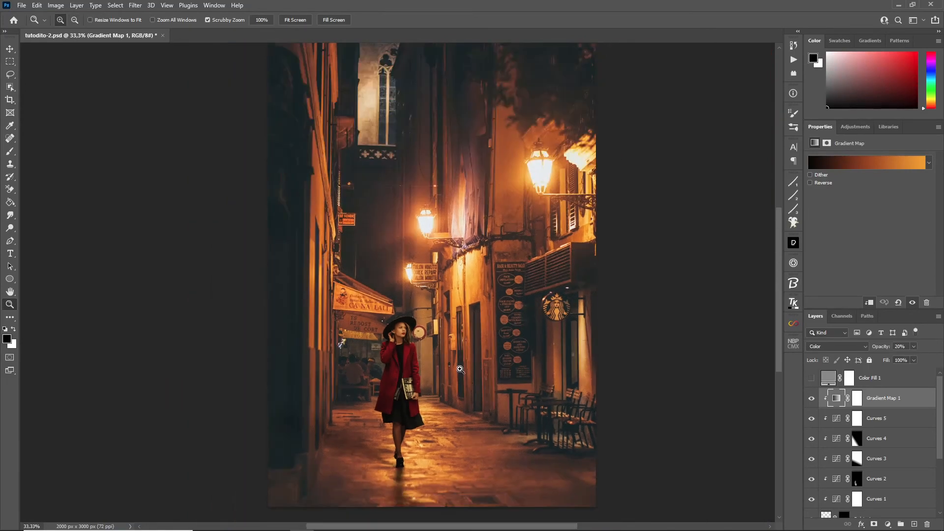
click(10, 50)
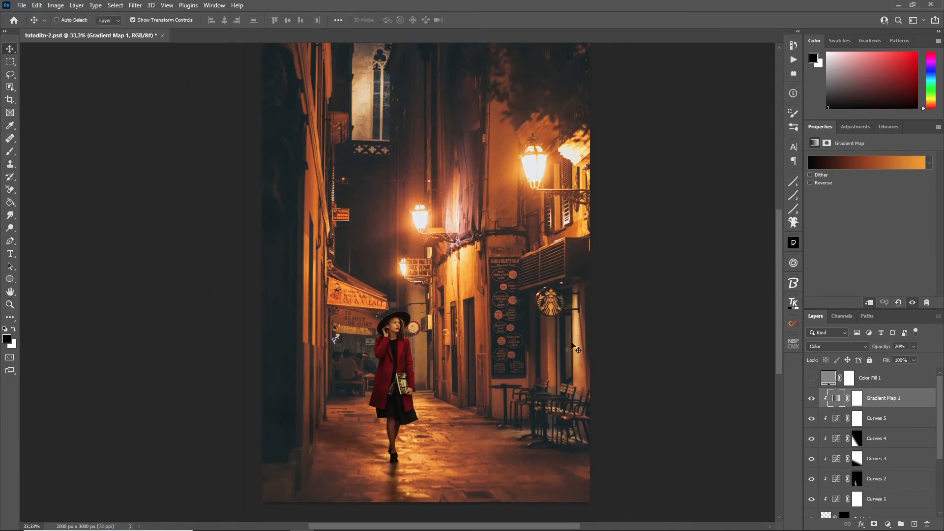
scroll(856, 484, down, 4)
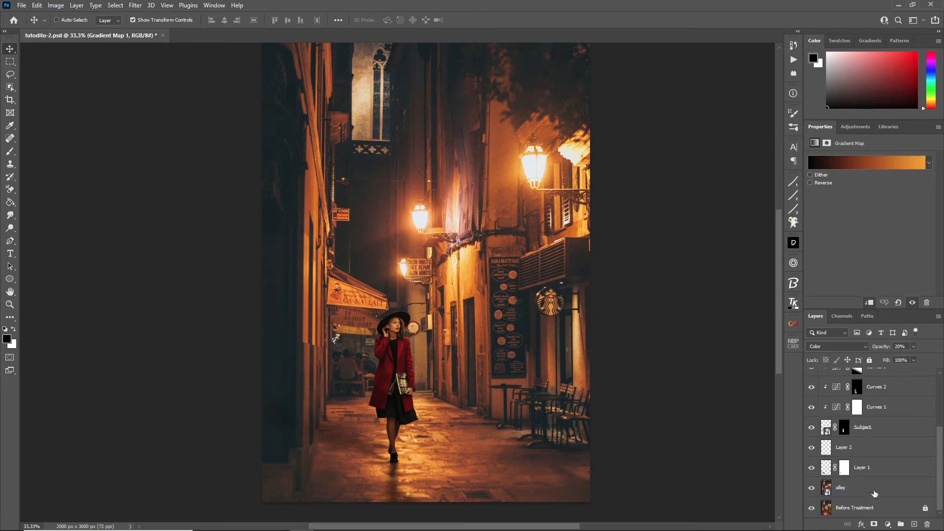
click(878, 490)
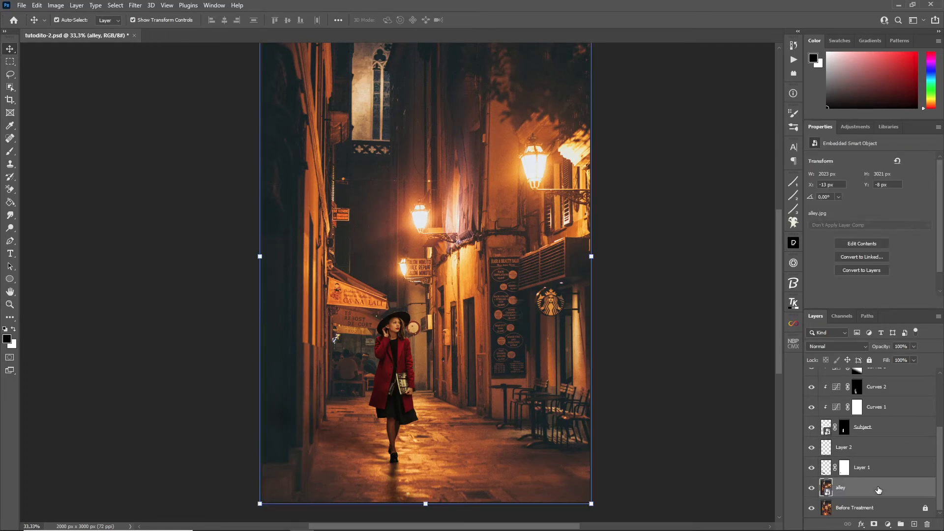
key(ctrl+j)
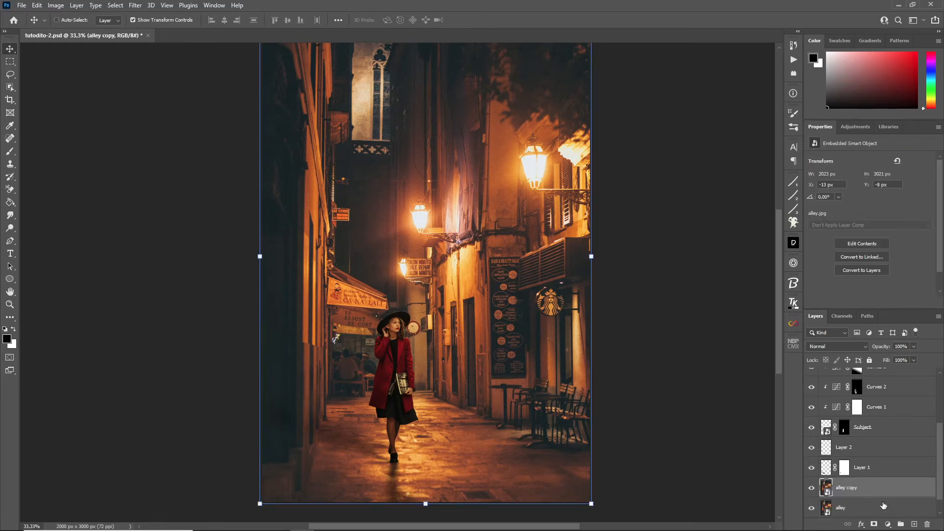
Step: Rename the duplicated alley layer "BG Blur"
double_click(856, 488)
text(BG Blue)
key(Return)
double_click(853, 489)
text(BG Blur)
key(Return)
Step: Start a Tilt-Shift blur on BG Blur, centre it at the woman's feet and lower its upper fade line to her chin
drag(199, 231, 192, 256)
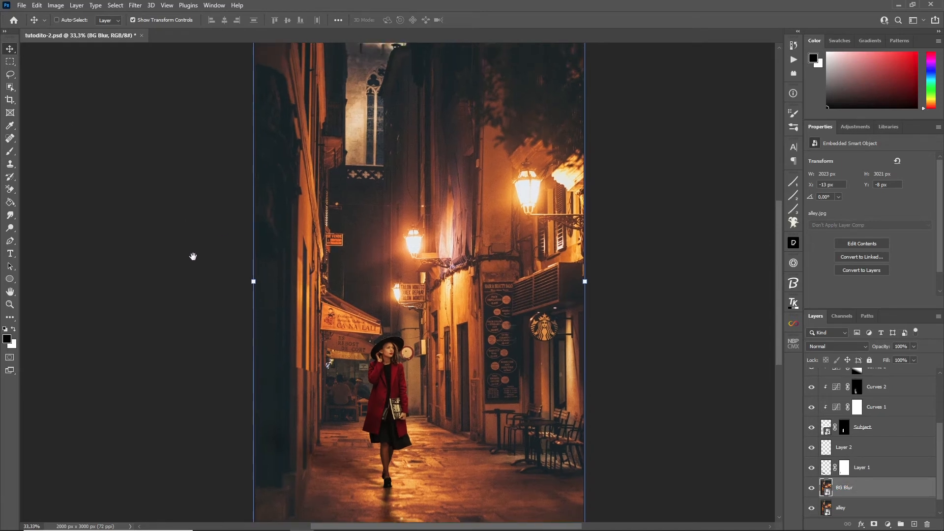
click(134, 5)
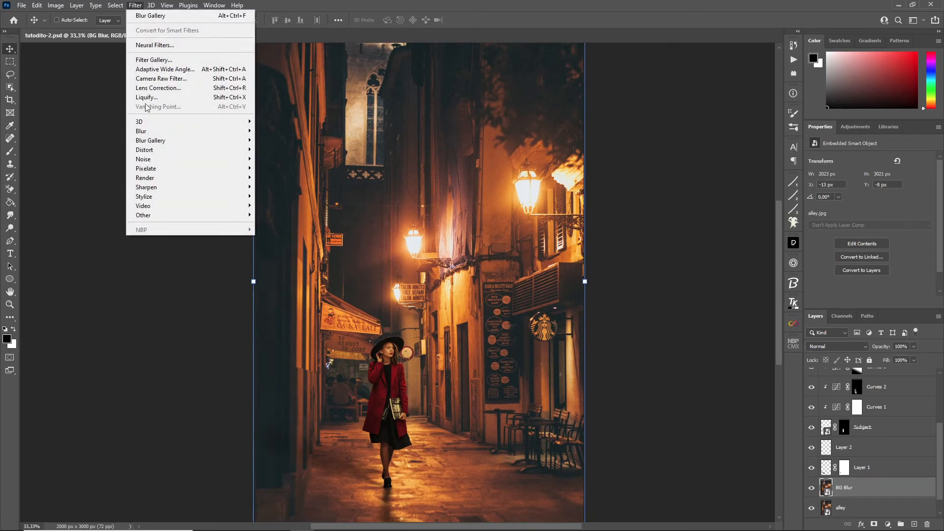
mouse_move(158, 143)
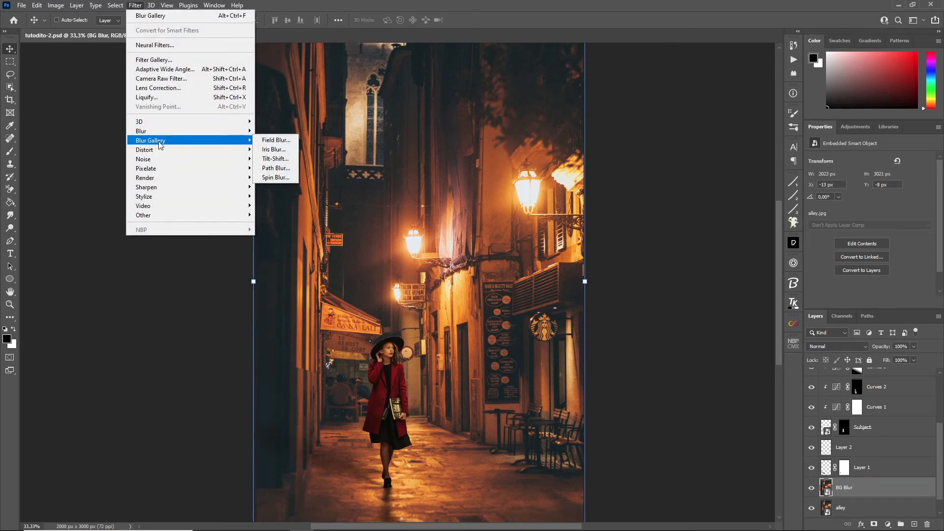
click(282, 161)
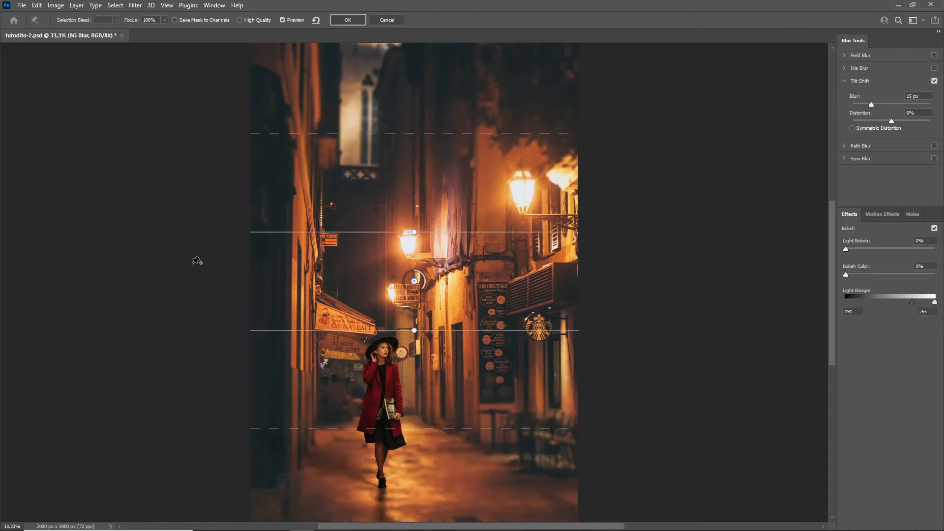
drag(413, 218, 383, 426)
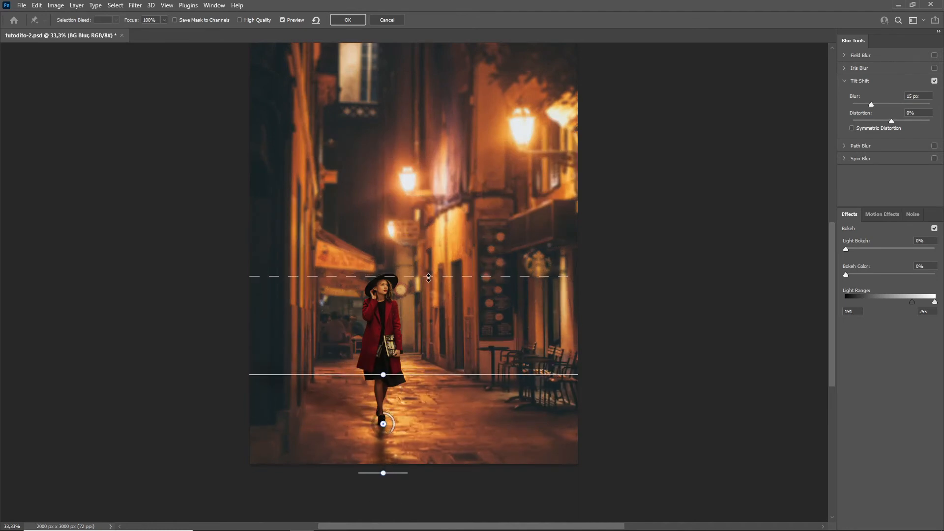
mouse_move(428, 279)
mouse_down()
mouse_move(428, 344)
mouse_move(422, 129)
mouse_move(425, 296)
mouse_up()
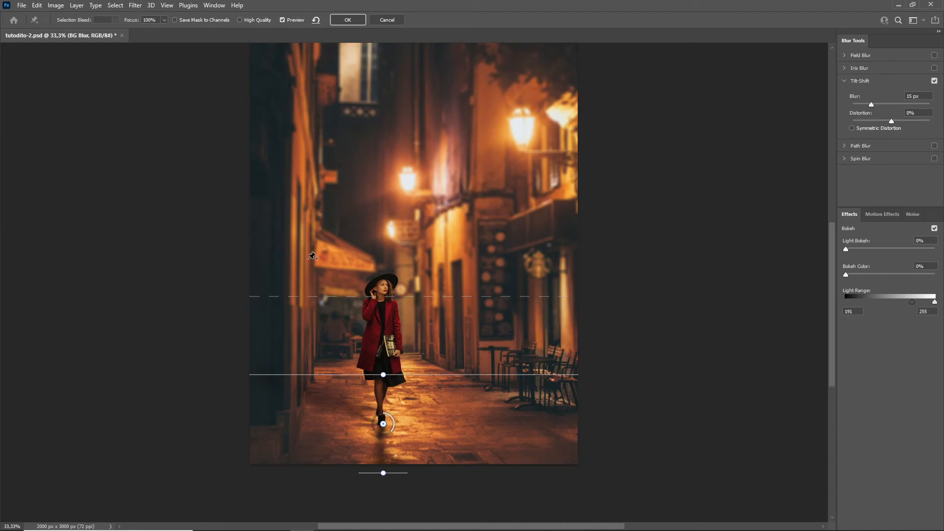
Step: Add a second tilt-shift pin on the wall left of the woman and rotate its focus bands to -90°
click(281, 258)
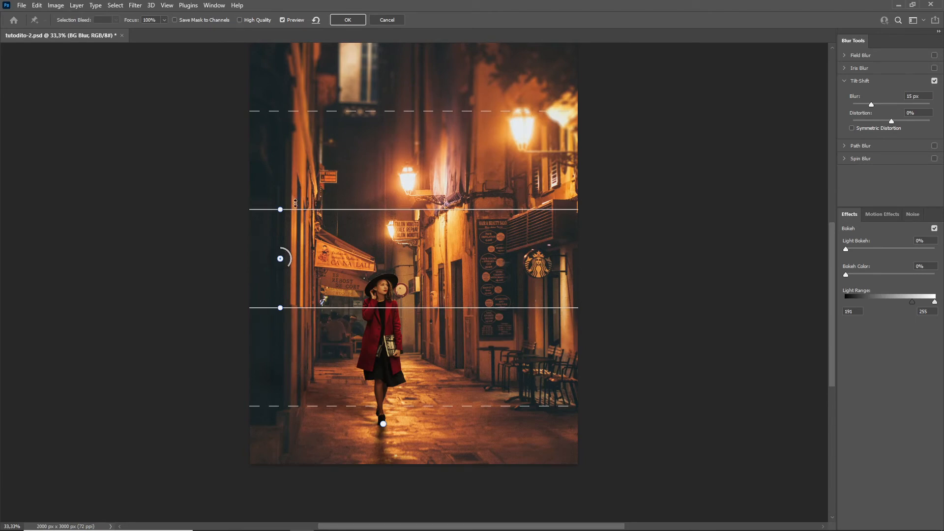
drag(292, 208, 306, 260)
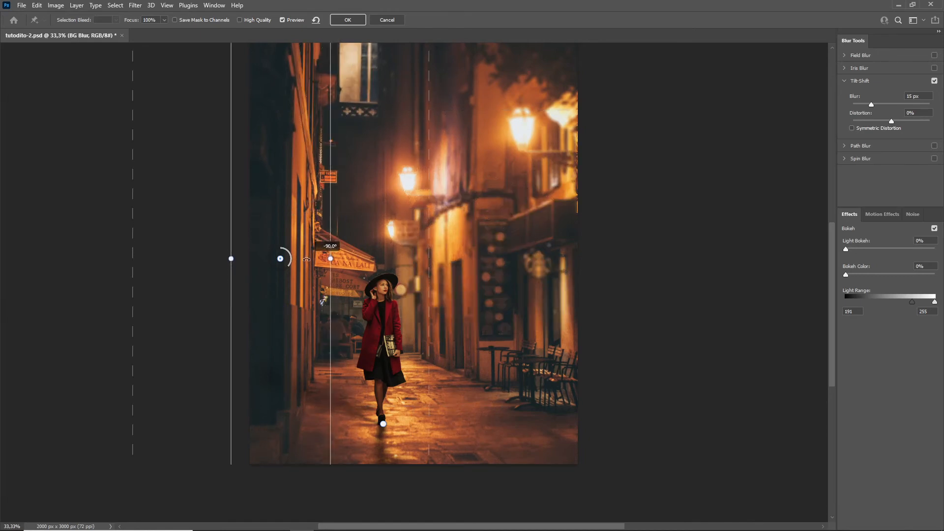
click(307, 259)
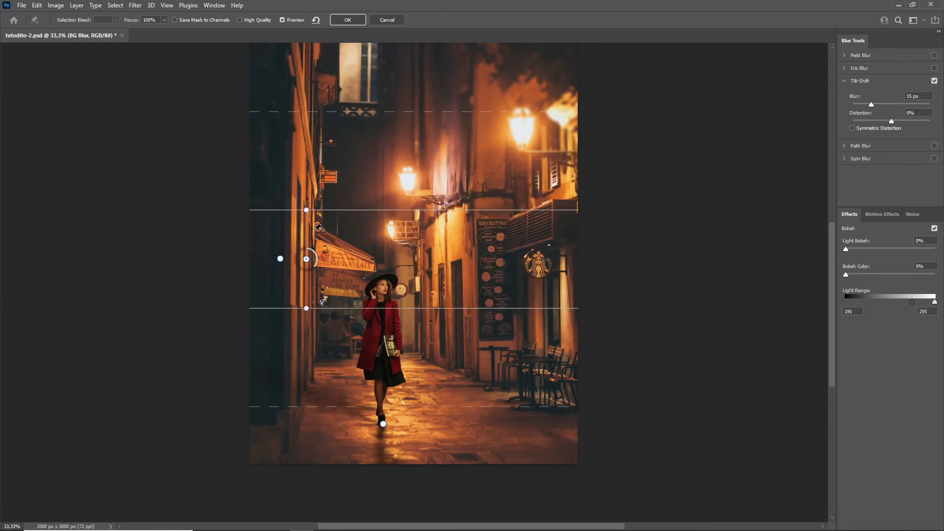
key(Delete)
Step: Move the left wall's tilt-shift pin to the photo's left edge and pull its right-hand focus and fade lines in toward the wall
drag(281, 260, 249, 262)
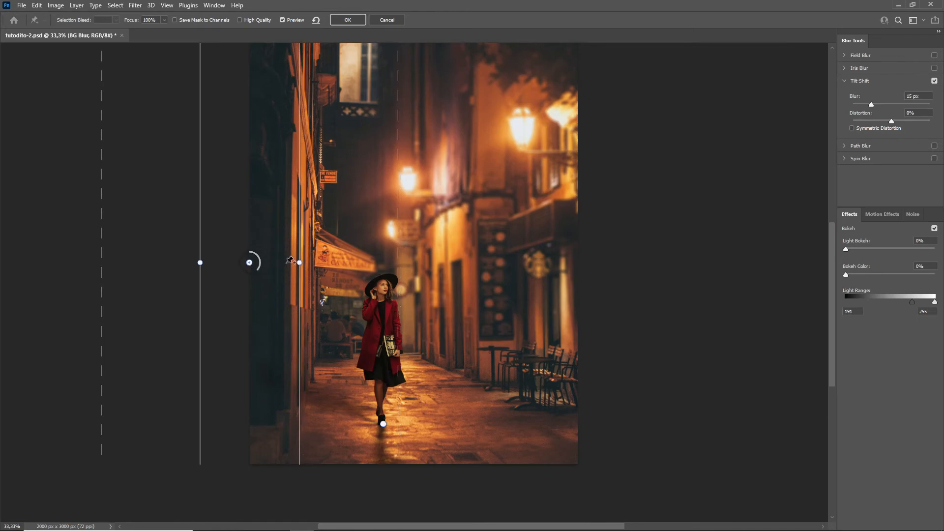
drag(300, 257, 292, 256)
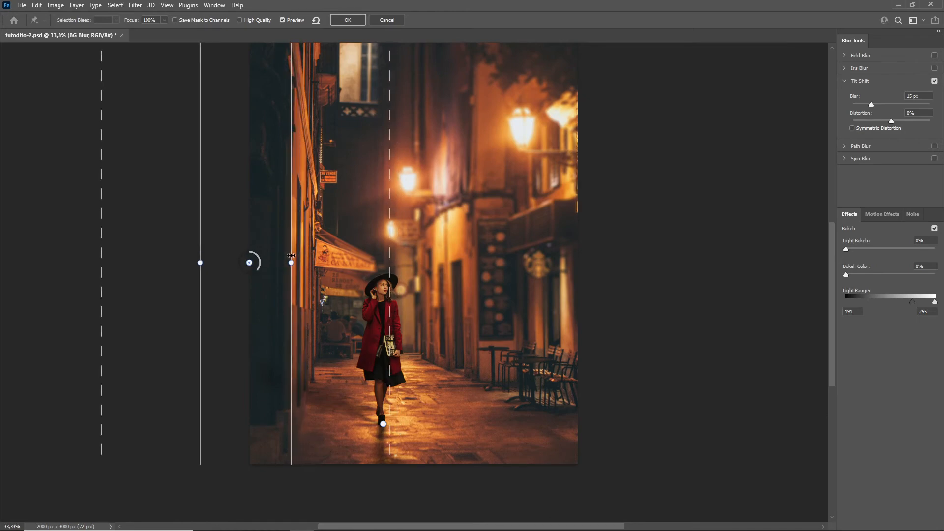
drag(387, 271, 316, 273)
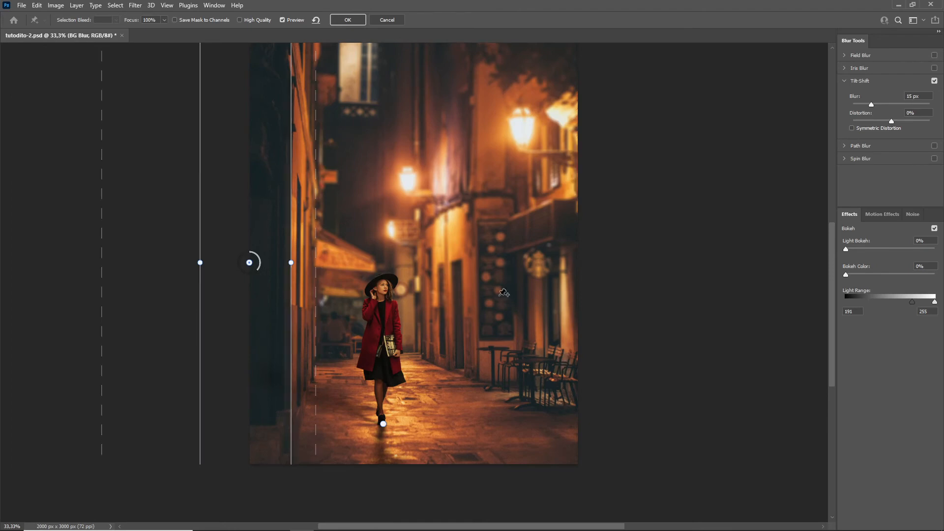
Step: Add a third tilt-shift pin over the right-hand shopfront and turn its focus bands vertical
click(524, 287)
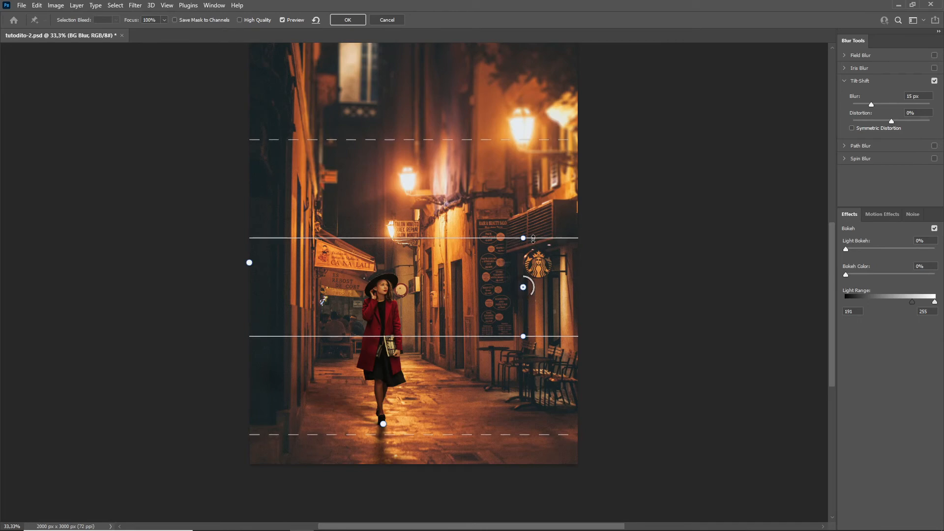
drag(546, 289, 552, 311)
drag(549, 349, 704, 298)
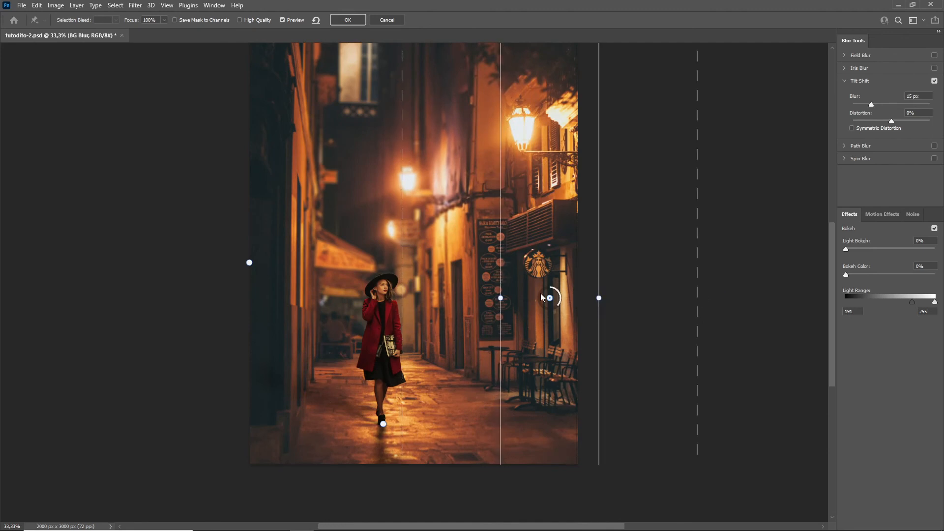
Step: Tighten the shopfront pin's focus and fade lines, place it just past the photo's right edge with 10 px blur, and apply the filter
drag(501, 285, 553, 300)
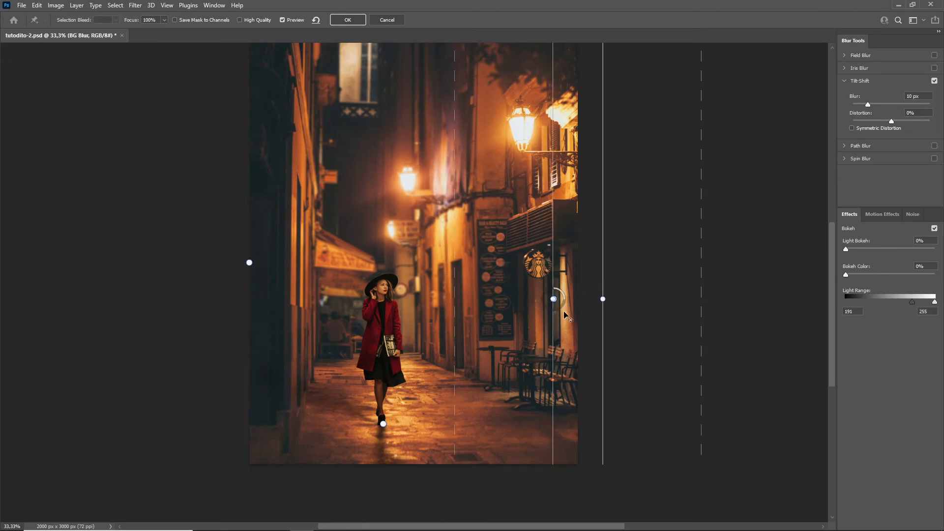
drag(456, 301, 480, 300)
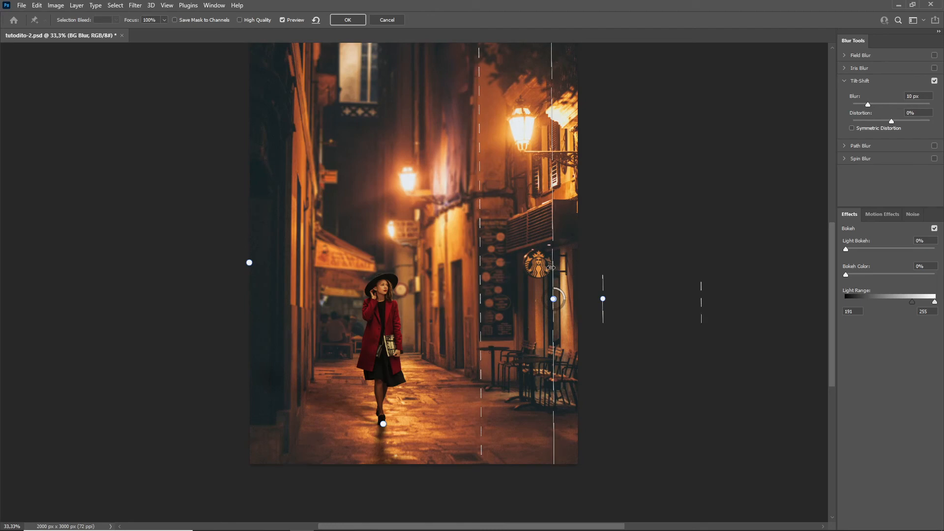
drag(547, 305, 607, 323)
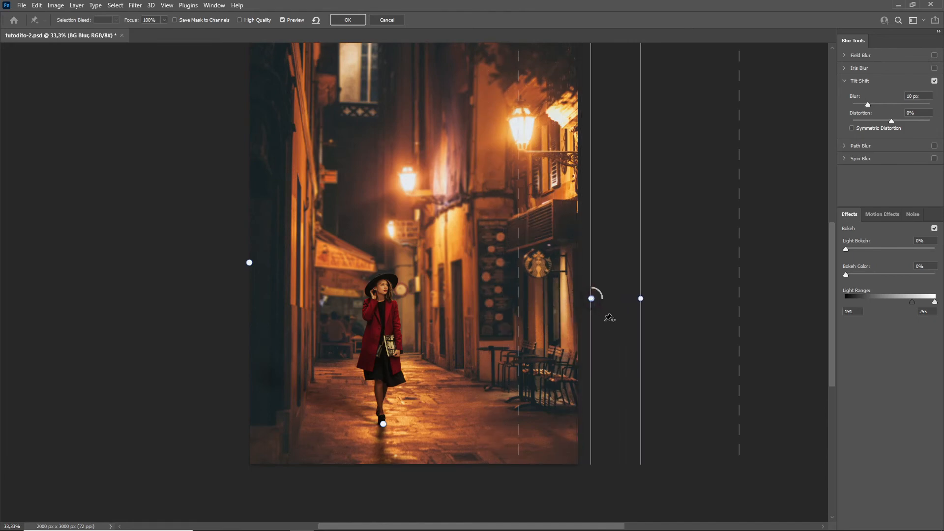
mouse_move(516, 324)
mouse_down()
mouse_move(419, 323)
mouse_move(551, 328)
mouse_move(532, 330)
mouse_up()
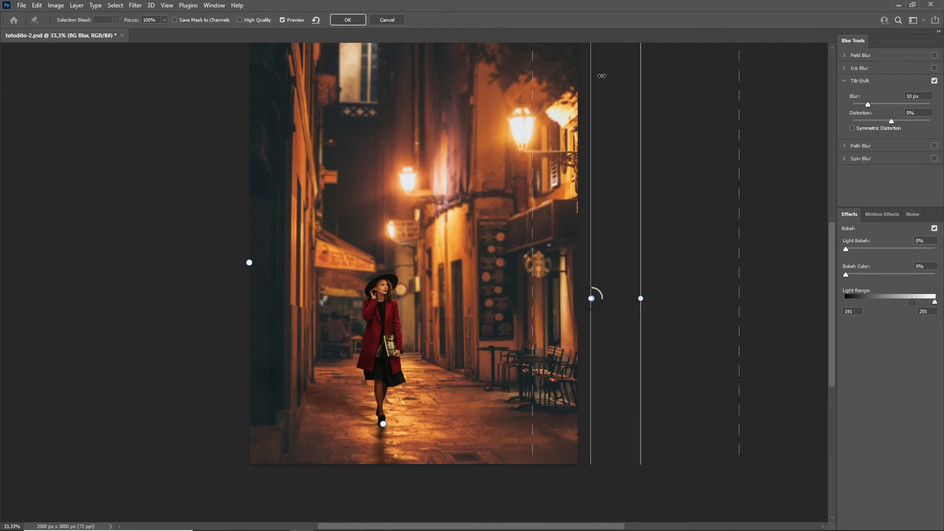
click(347, 20)
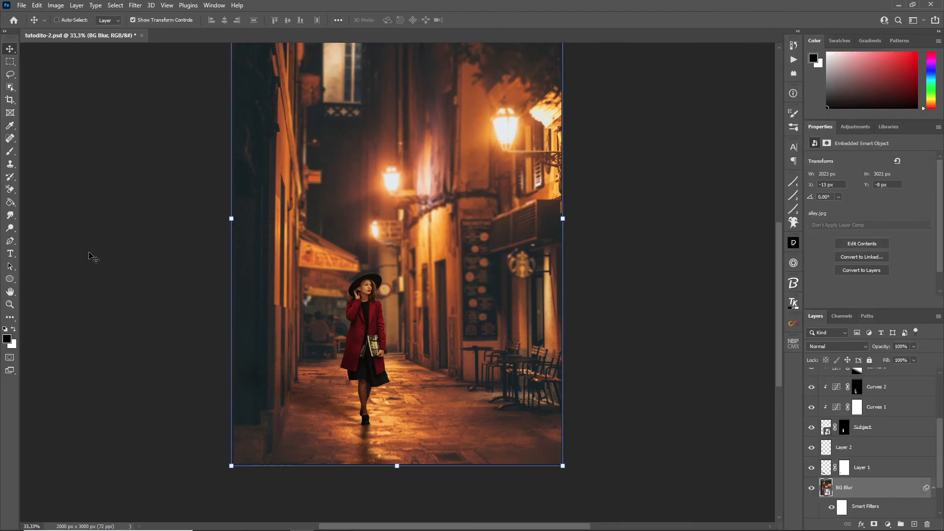
Step: Examine the blurred alley background around the woman, both close up and across the whole image
click(10, 305)
click(390, 351)
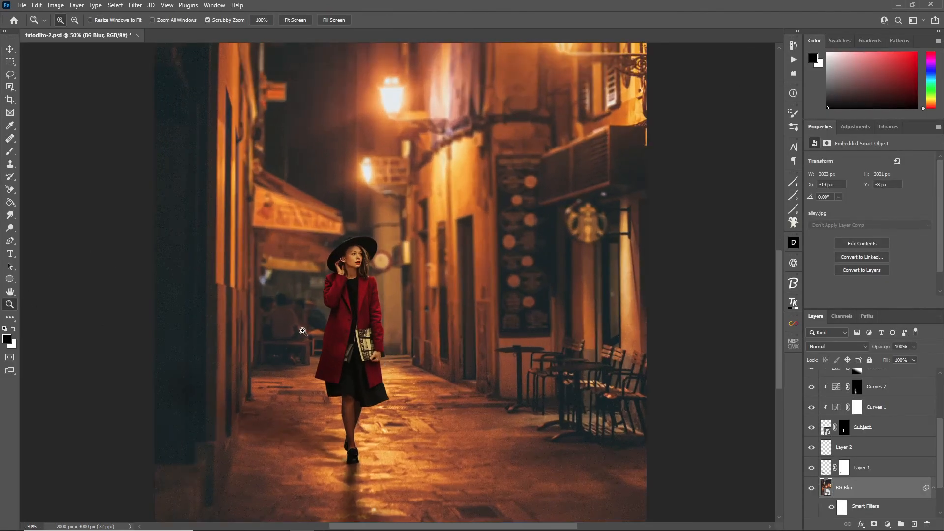
click(400, 298)
alt+click(405, 294)
alt+click(408, 290)
drag(408, 290, 414, 269)
click(416, 311)
alt+click(415, 334)
alt+click(414, 359)
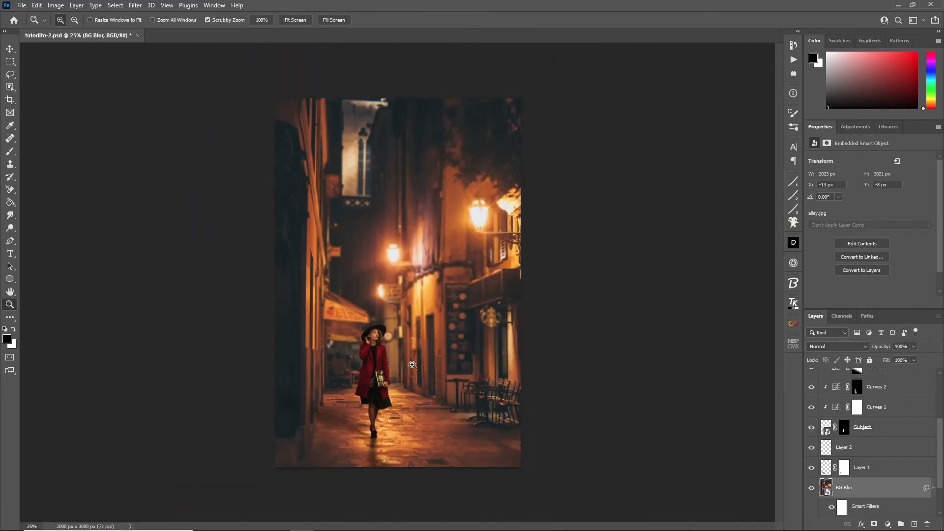
click(413, 364)
Step: Delete the hidden Color Fill 1 layer at the top of the layer stack
click(10, 49)
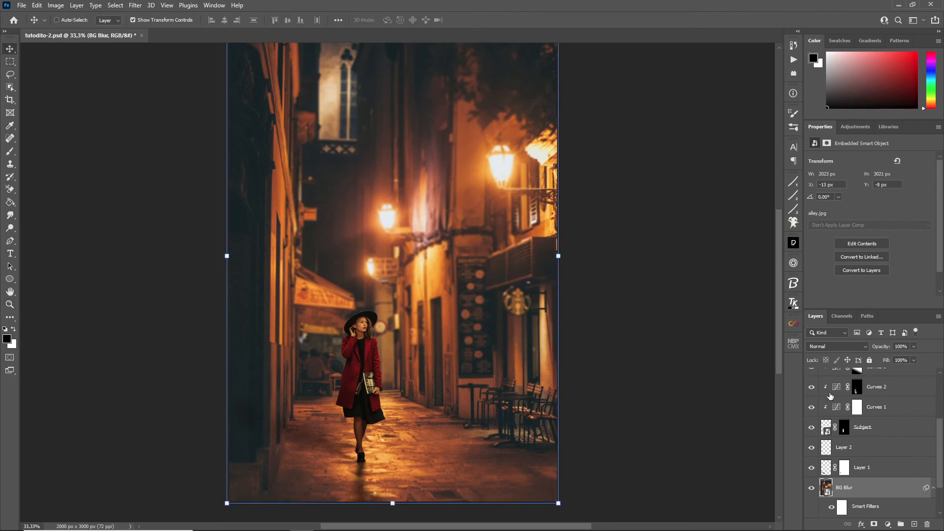
scroll(896, 463, up, 4)
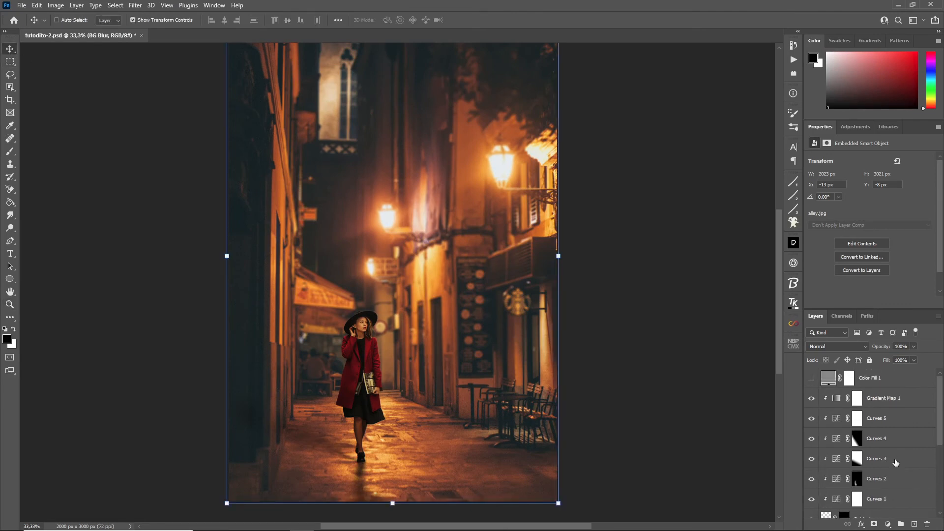
click(910, 404)
click(902, 379)
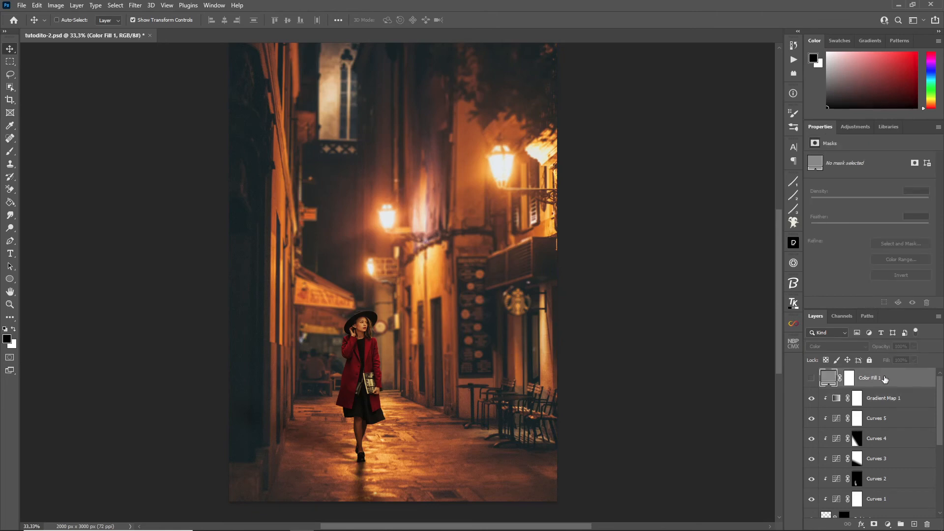
click(888, 401)
click(895, 382)
key(Delete)
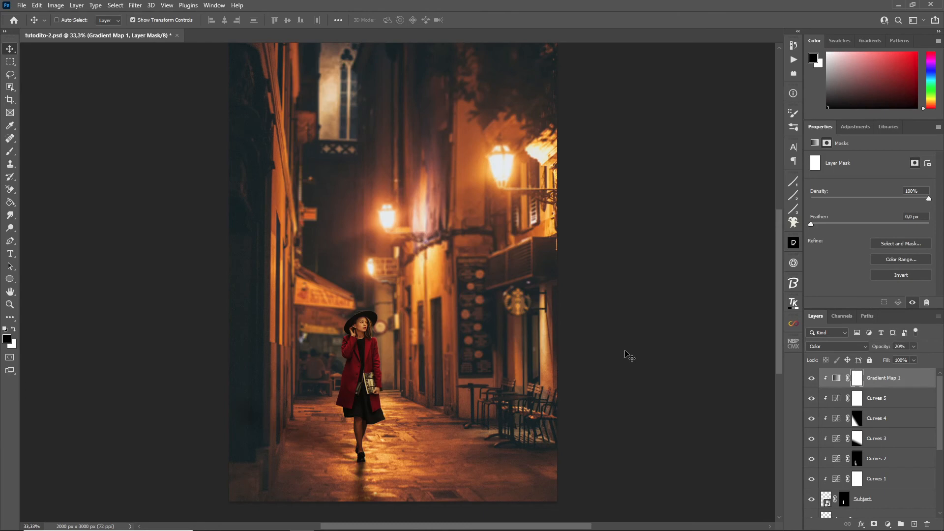
Step: Check the woman's face and coat against the background close up, then review the full composite
click(10, 305)
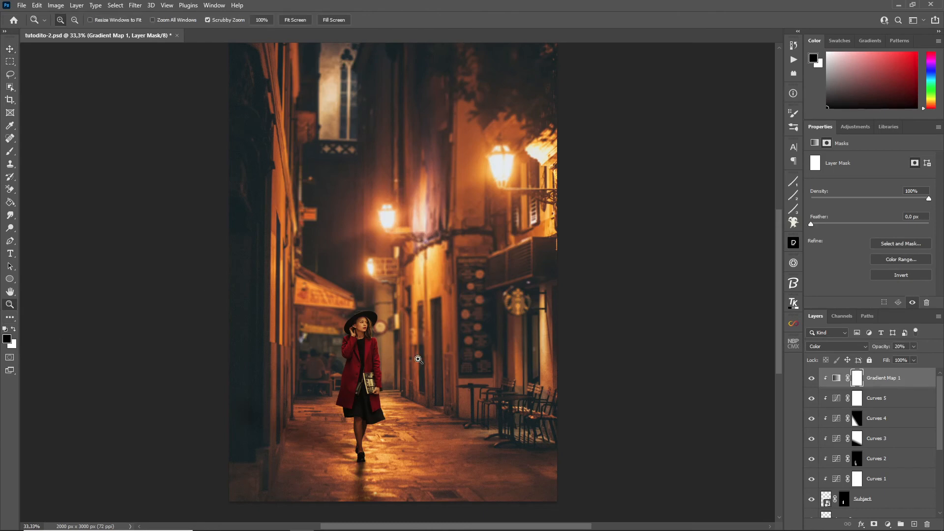
click(358, 350)
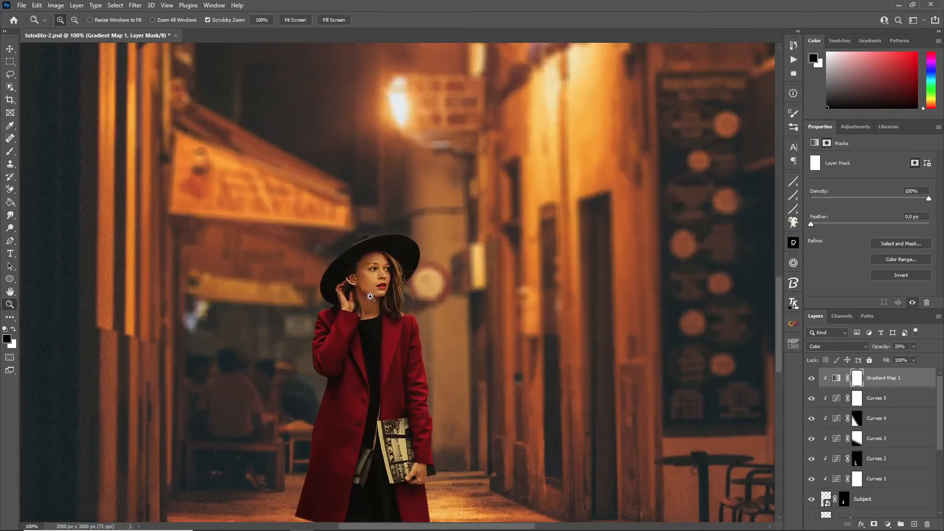
key(alt)
alt+click(471, 320)
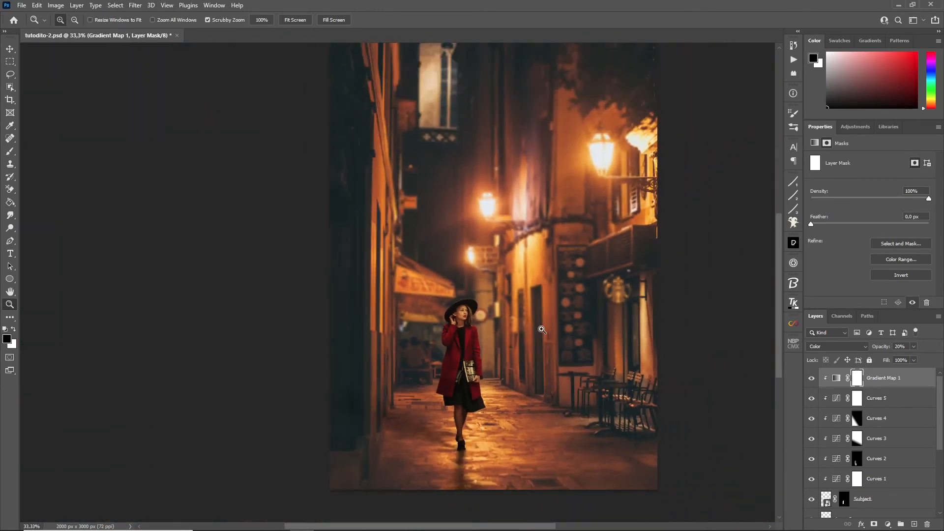
Step: Create a new layer above Gradient Map 1 in Overlay mode, filled with the Overlay-neutral 50% gray
click(541, 329)
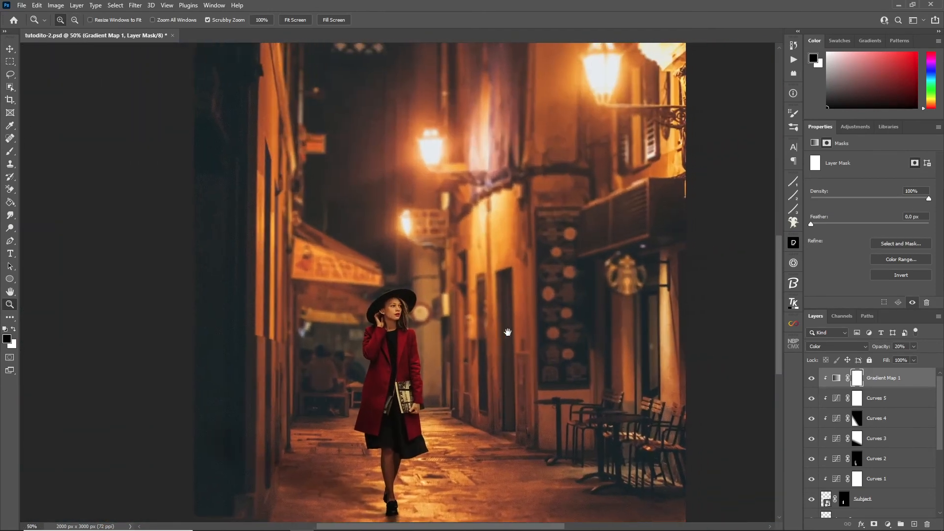
click(9, 49)
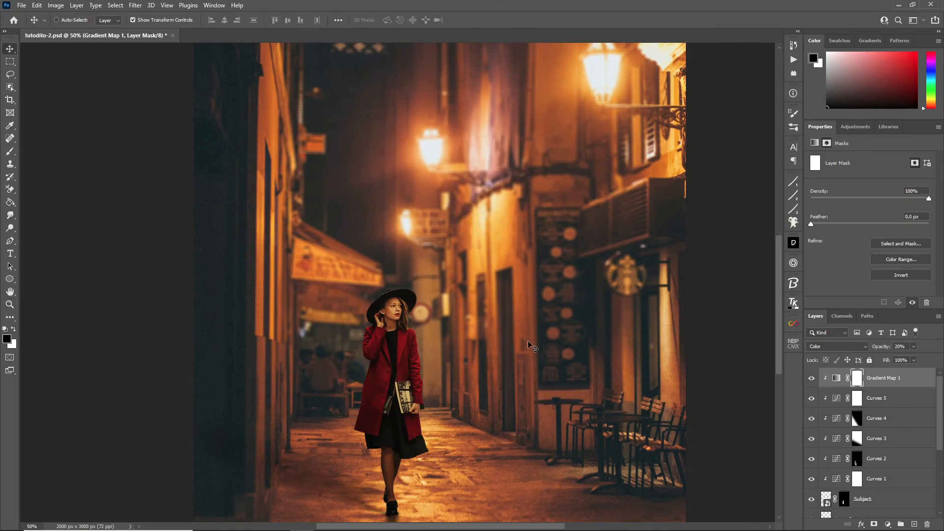
key(ctrl+shift+n)
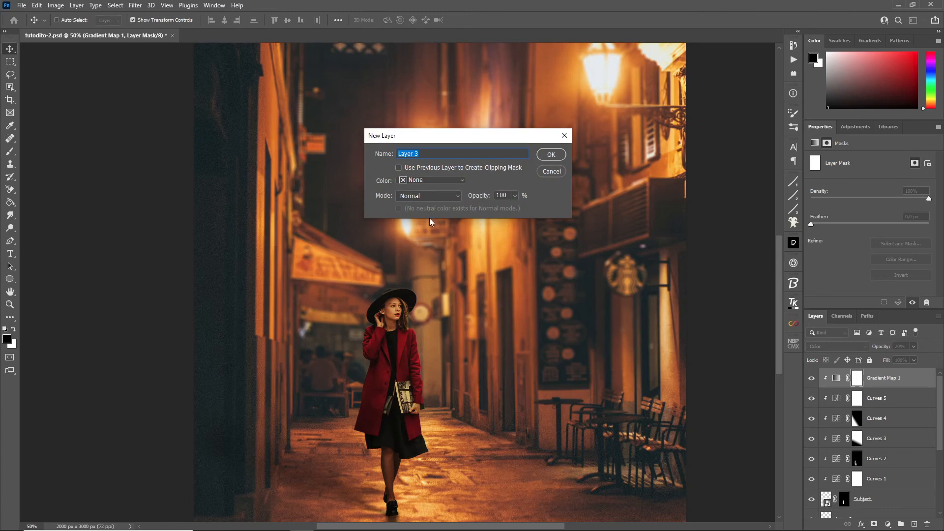
click(429, 195)
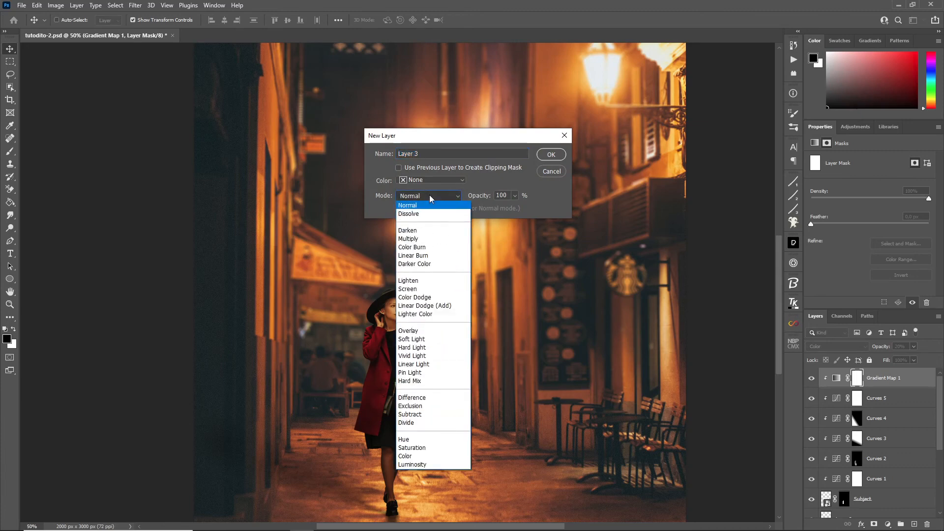
click(426, 332)
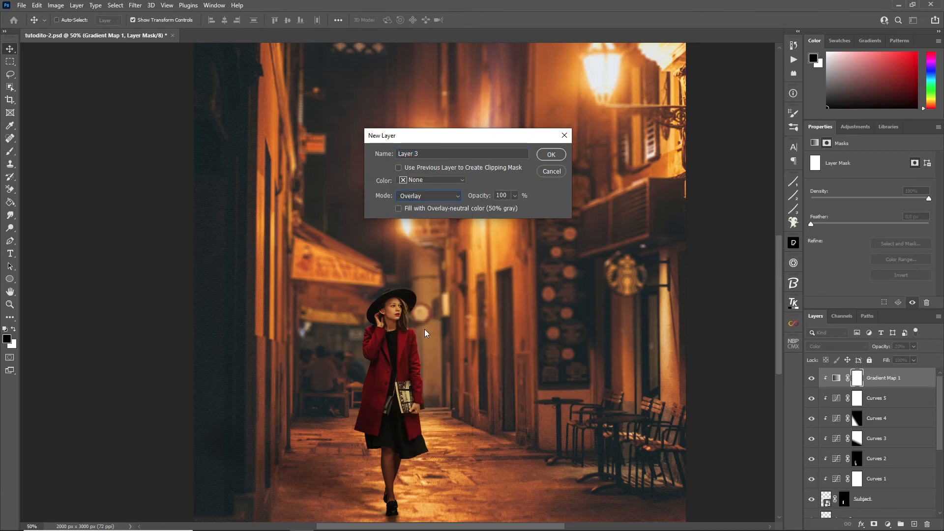
click(398, 208)
click(551, 155)
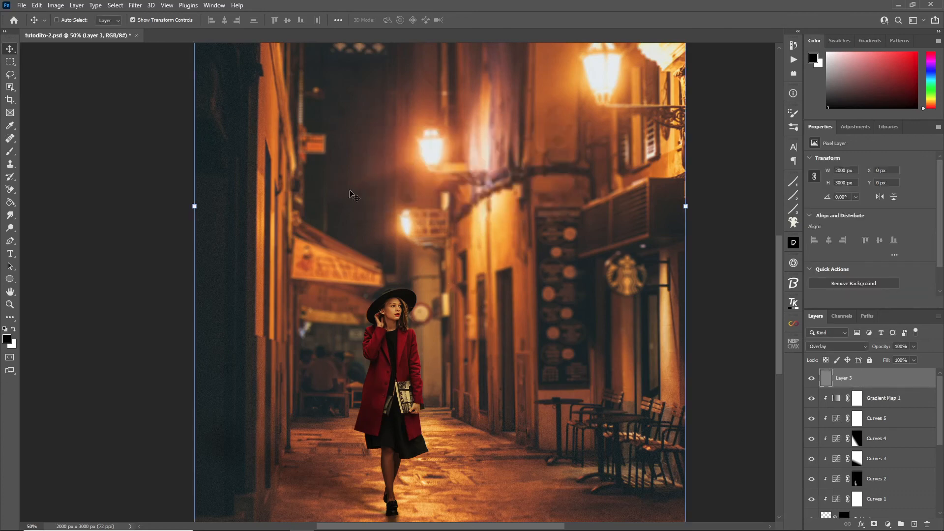
Step: Convert the gray overlay layer into a smart object for re-editable smart filters
click(134, 7)
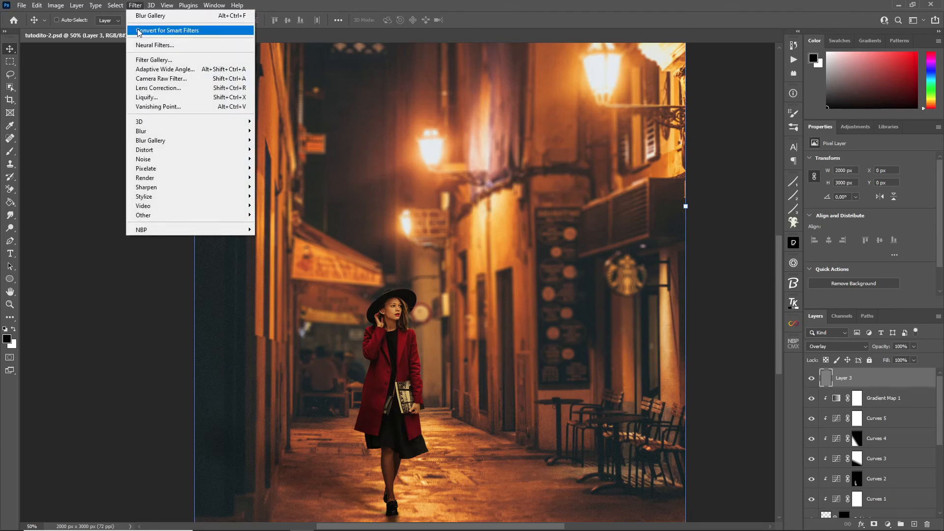
click(138, 31)
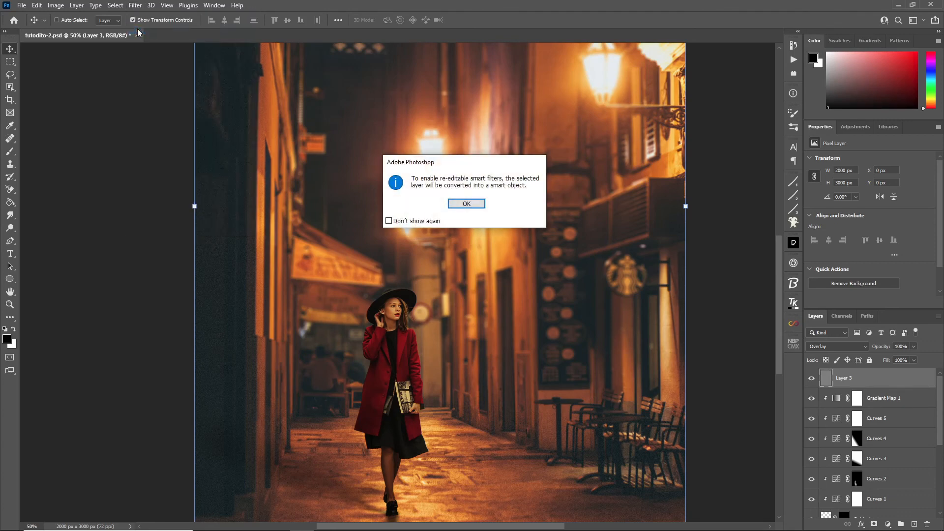
click(456, 204)
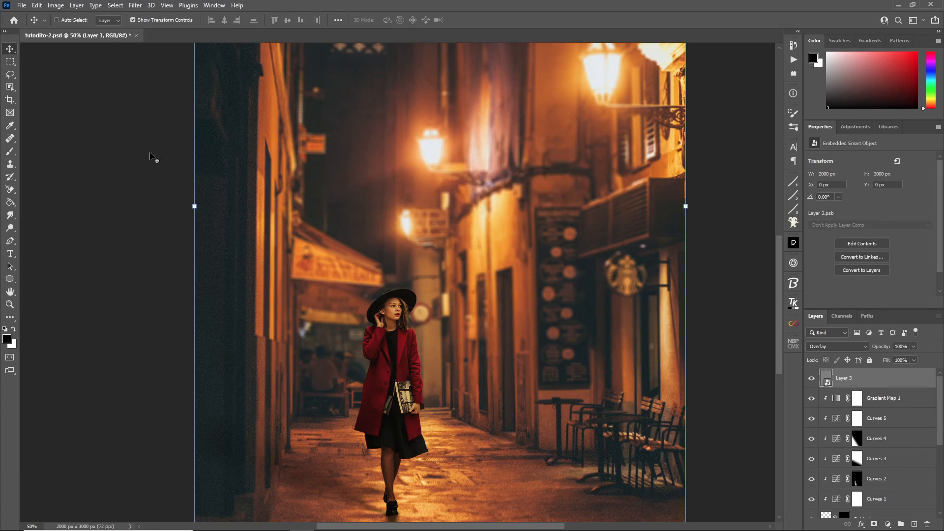
Step: Apply an Add Noise smart filter to the gray overlay layer with 25% amount, Uniform distribution and Monochromatic on
click(135, 6)
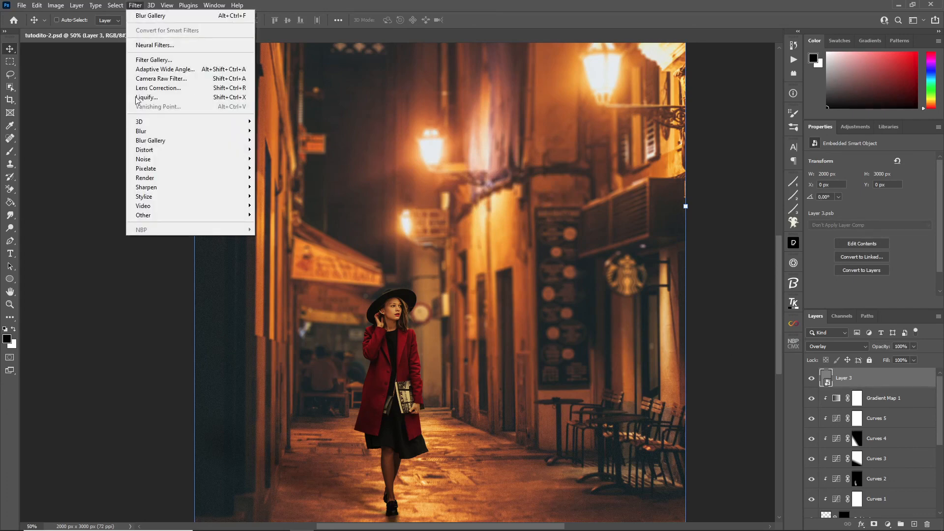
mouse_move(145, 159)
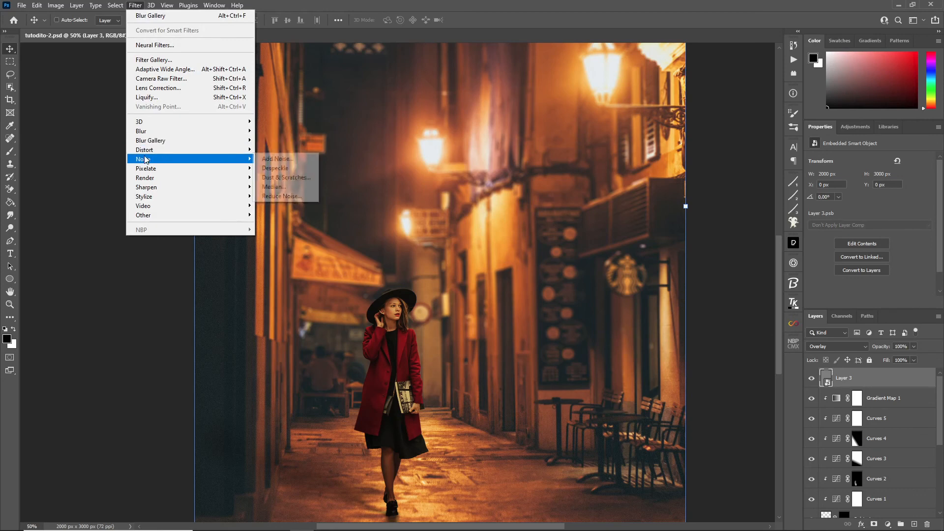
click(288, 161)
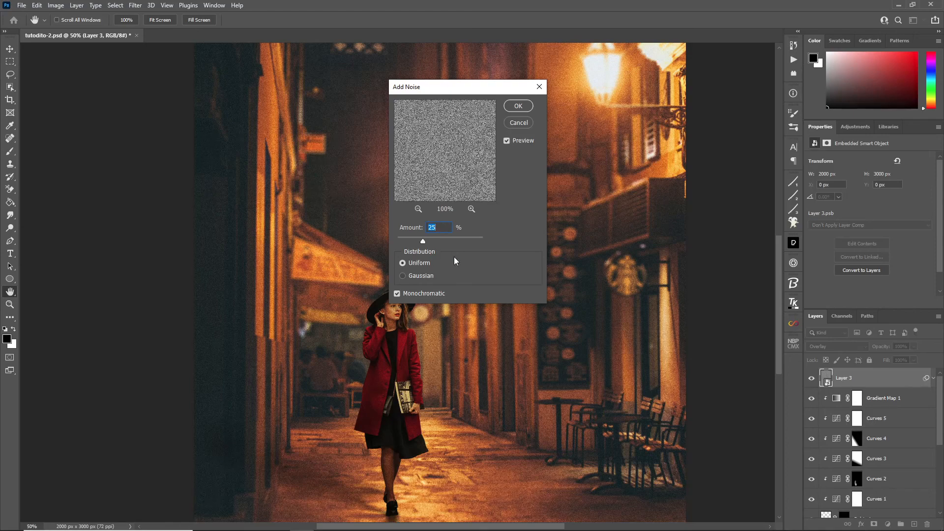
click(516, 107)
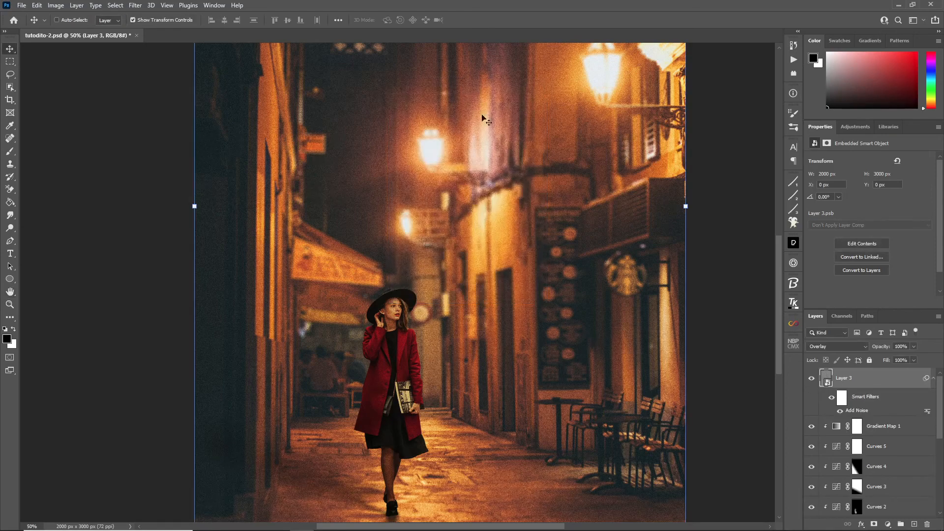
Step: Rename the gray overlay layer as Noise
key(z)
drag(395, 329, 439, 302)
click(439, 303)
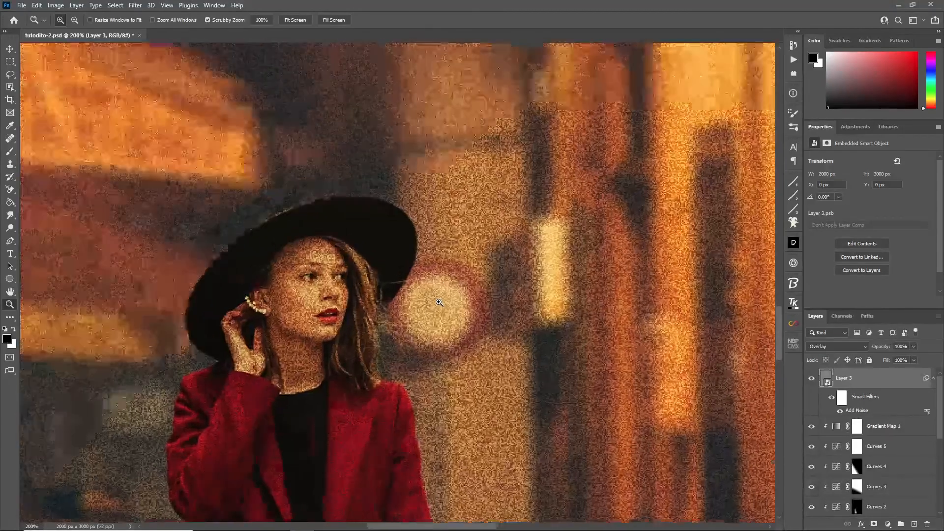
alt+click(442, 280)
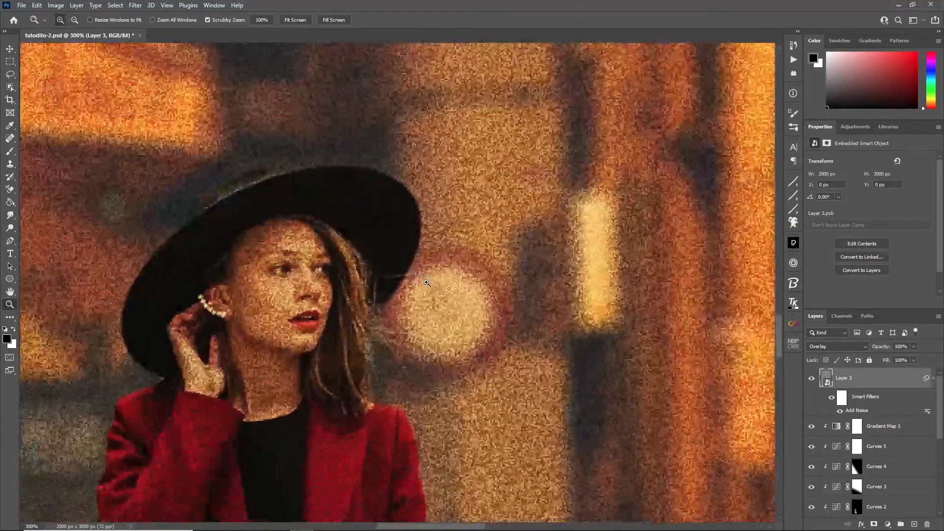
key(v)
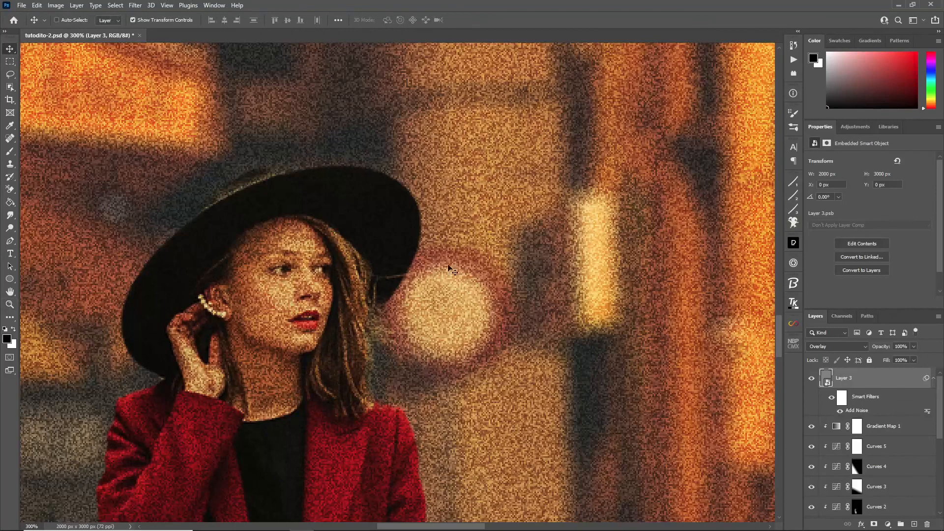
double_click(861, 383)
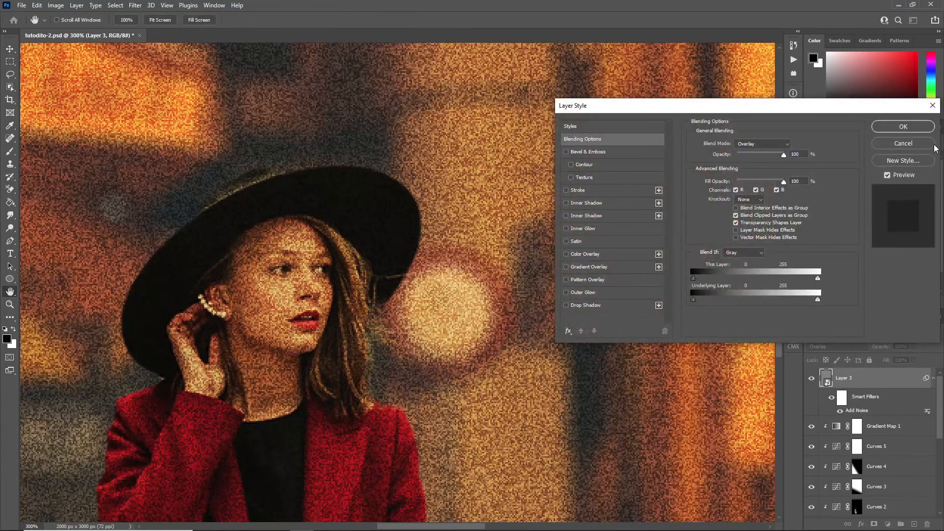
key(Escape)
double_click(843, 378)
text(N)
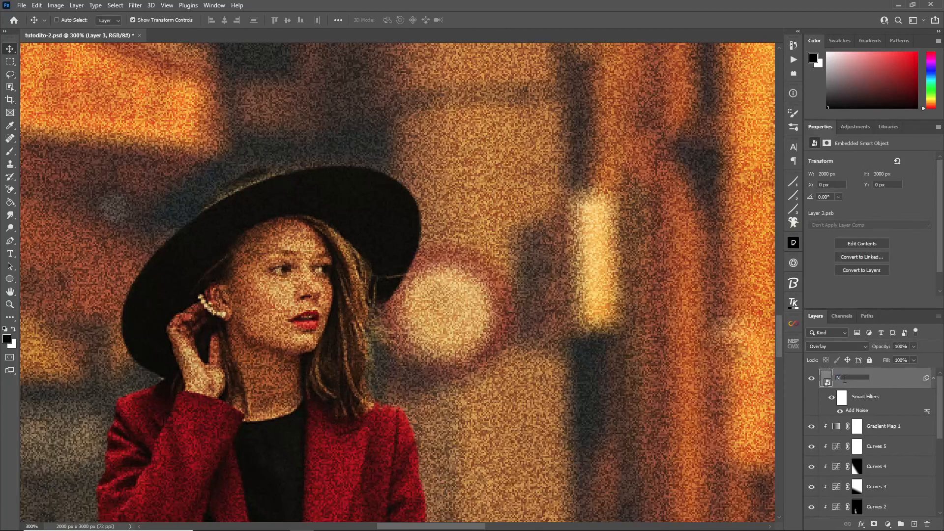
text(oise)
key(Return)
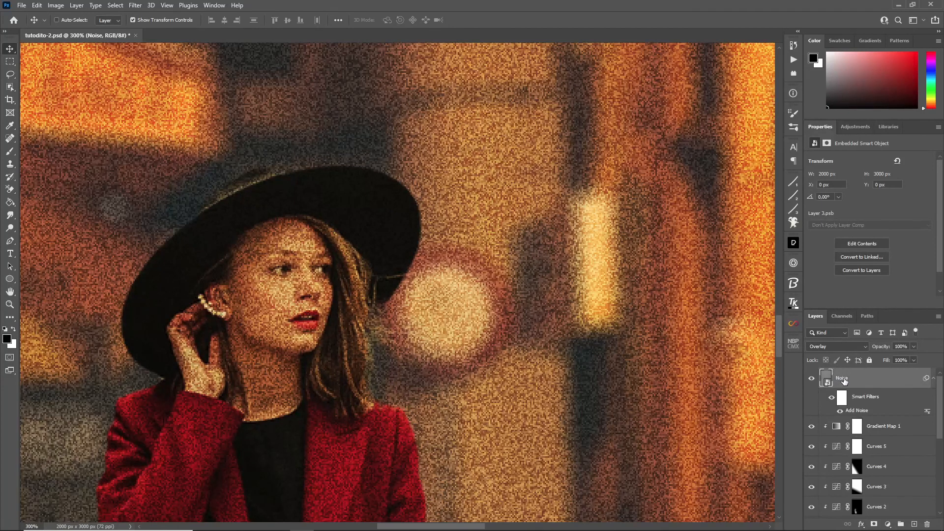
Step: Soften the grain on the Noise layer with a Gaussian Blur smart filter of 0.7 pixels radius
click(133, 5)
mouse_move(164, 131)
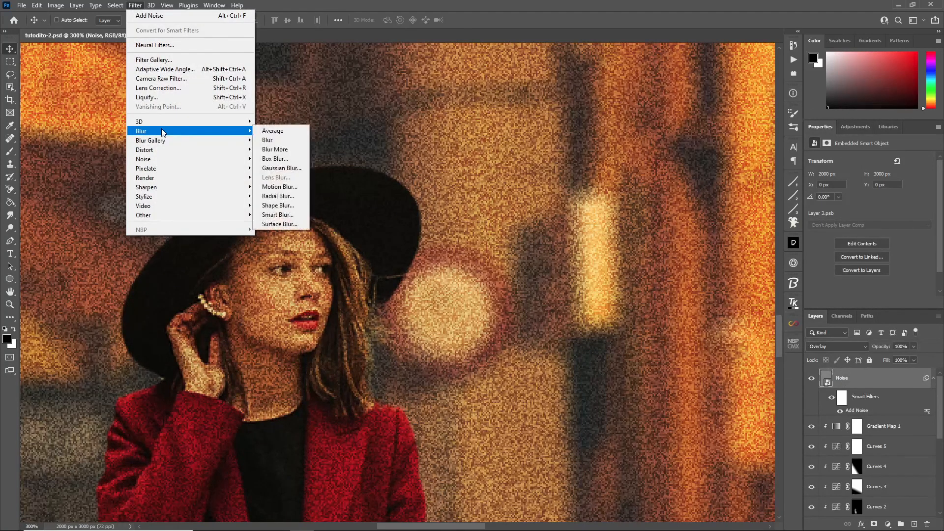
click(283, 167)
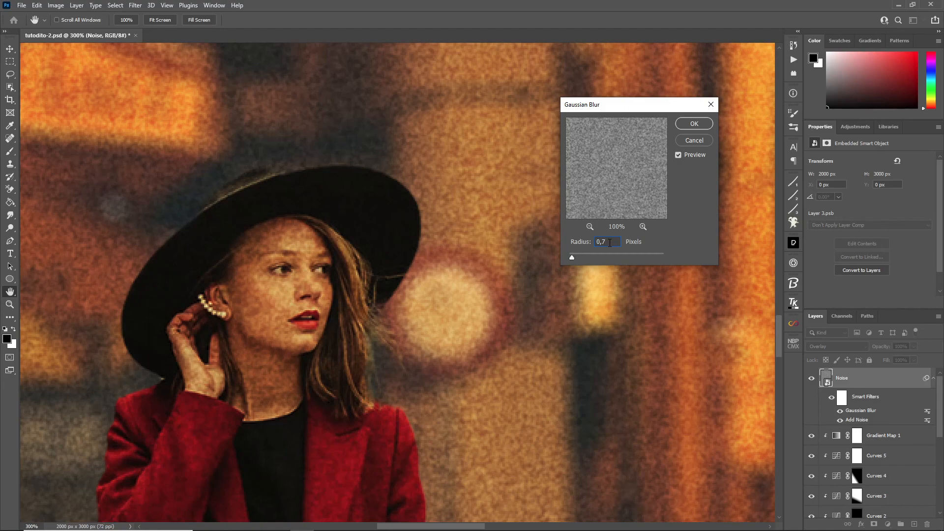
click(694, 124)
Step: Reduce the Noise layer's opacity to 60%
click(10, 305)
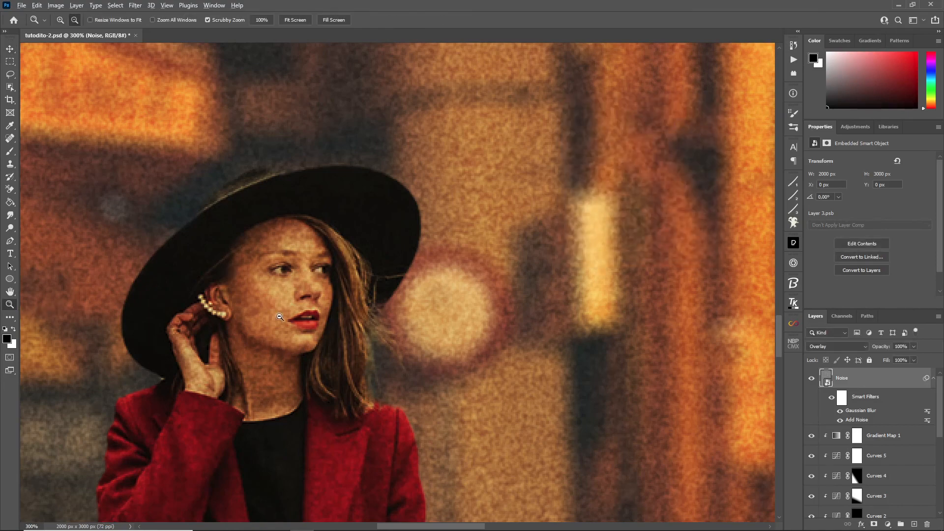
alt+click(285, 336)
alt+click(285, 337)
alt+click(284, 338)
alt+click(282, 340)
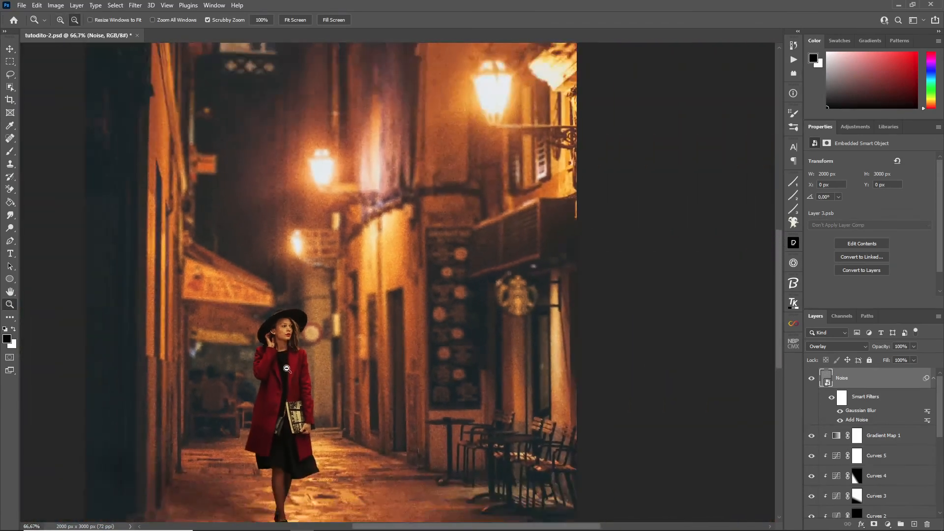
click(270, 356)
click(254, 358)
drag(253, 357, 286, 354)
click(289, 341)
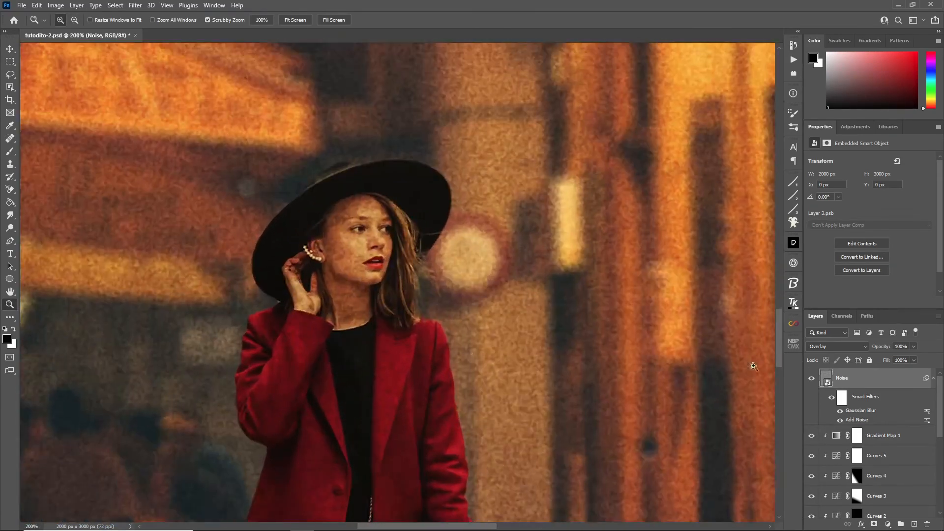
click(914, 347)
click(517, 331)
Step: Review the grain over the full composite and around the woman at several magnifications
alt+click(522, 354)
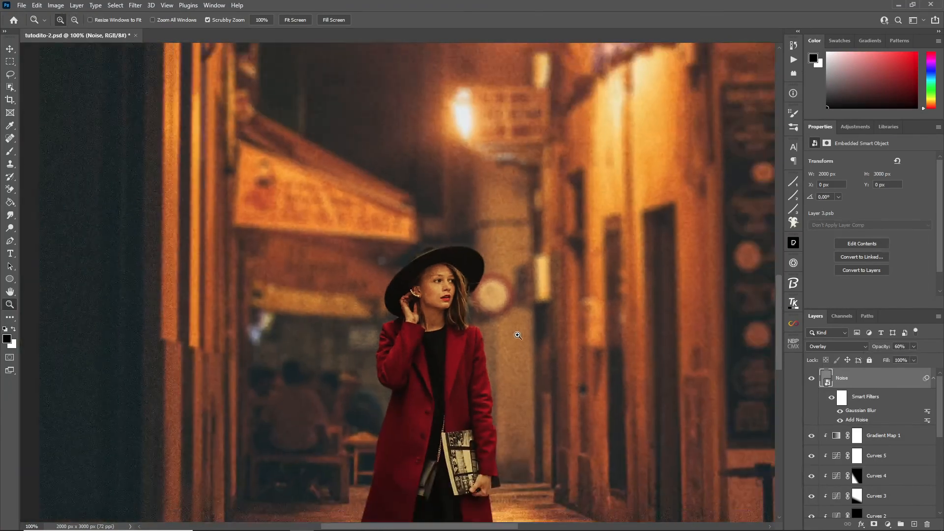
alt+click(523, 354)
alt+click(523, 354)
alt+click(522, 355)
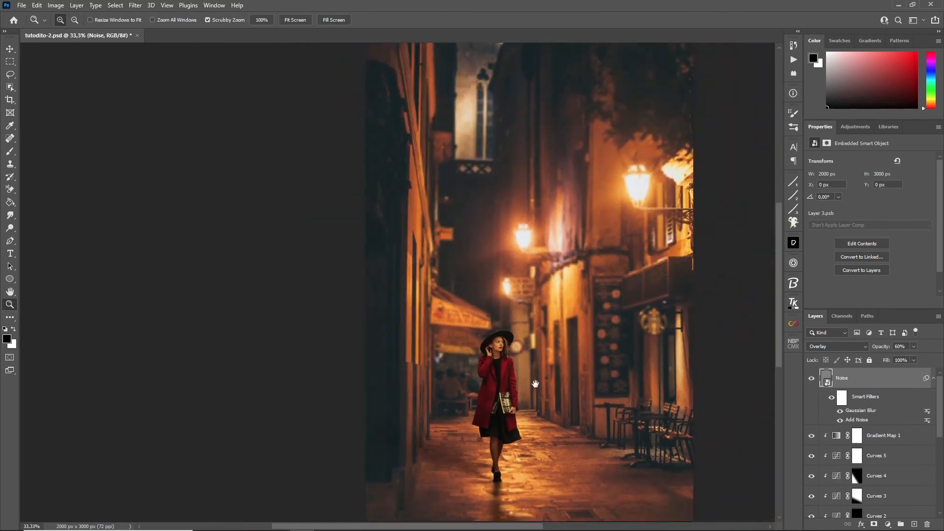
drag(575, 352, 473, 352)
click(446, 341)
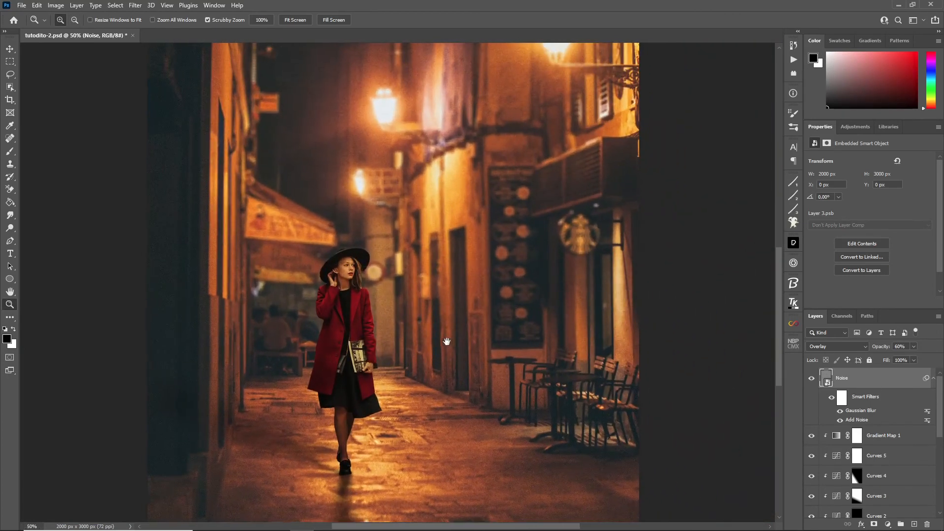
alt+click(446, 343)
click(446, 343)
drag(445, 335, 437, 343)
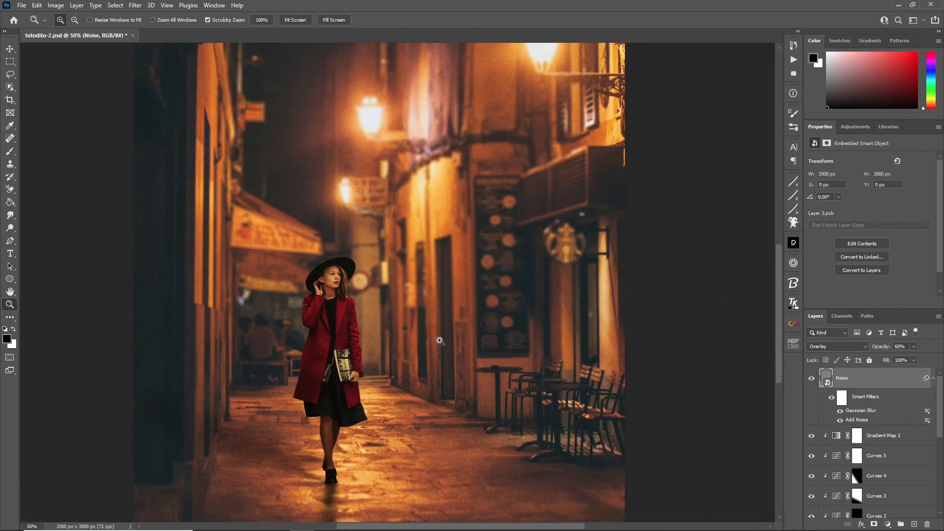
alt+click(441, 341)
drag(413, 239, 387, 263)
Step: Save the composite document
click(9, 50)
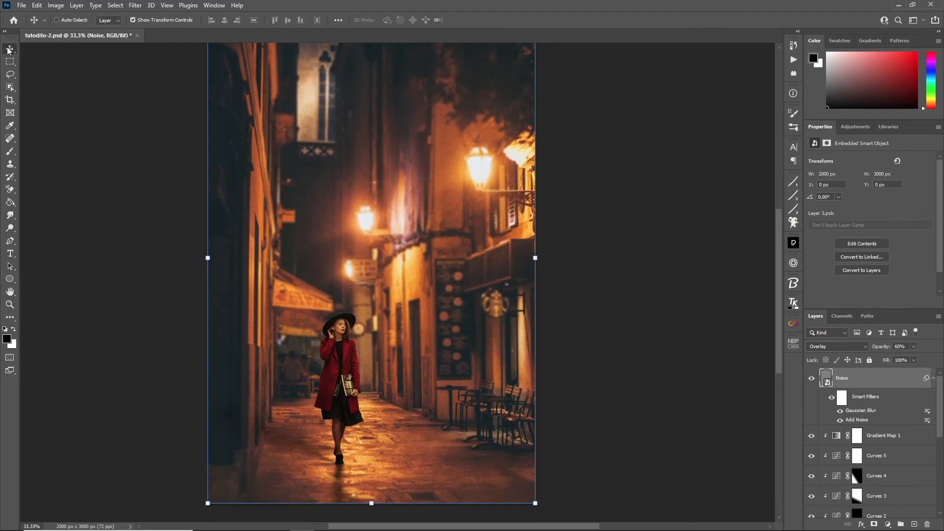
click(22, 5)
click(54, 114)
Step: Compare the finished composite with the untreated alley by showing only the Before Treatment layer and restoring all layers, twice
scroll(863, 462, down, 10)
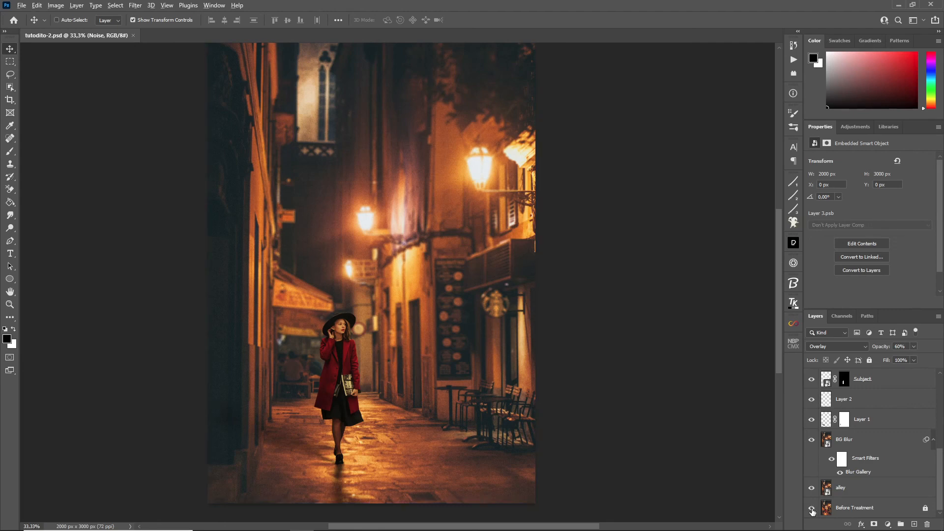
alt+click(812, 508)
alt+click(812, 509)
alt+click(812, 509)
alt+click(811, 509)
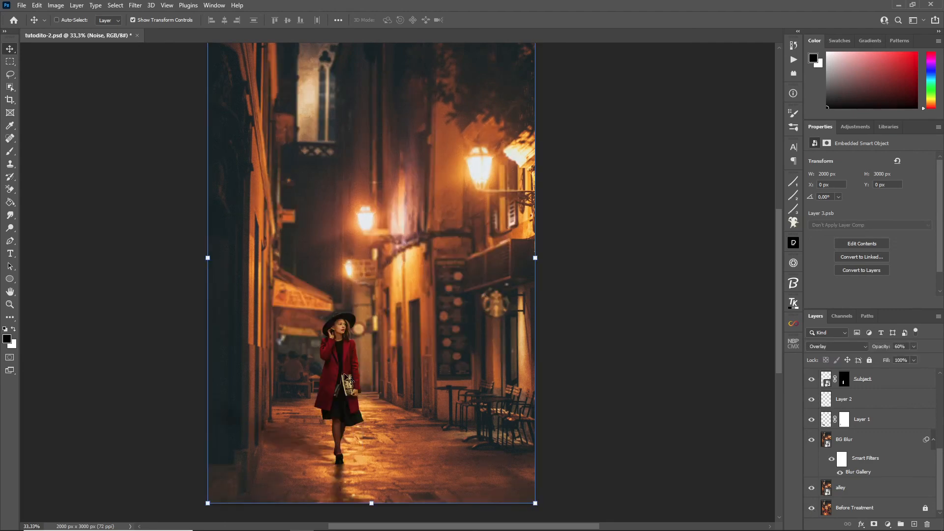
Step: Inspect the final composite as a whole and closer around the woman, along with the upper layer stack
drag(101, 272, 101, 303)
scroll(101, 312, down, 1)
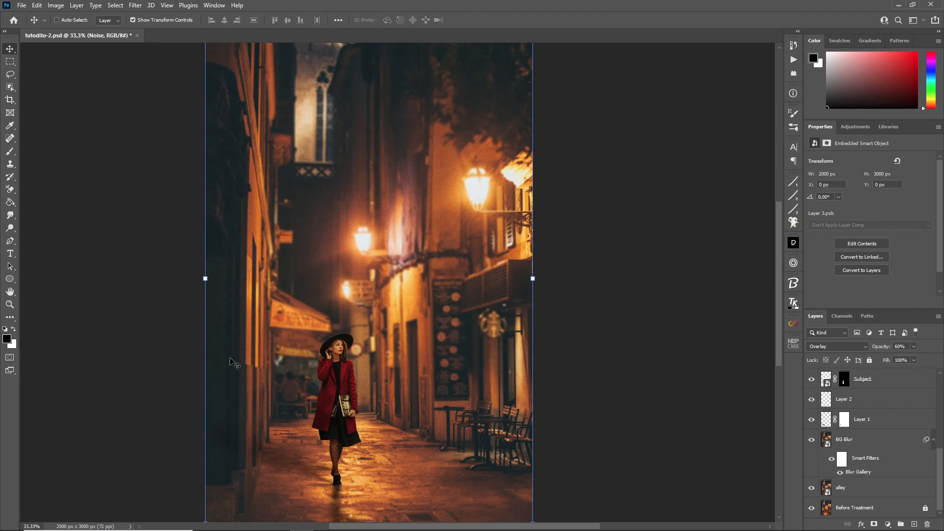
scroll(897, 457, up, 5)
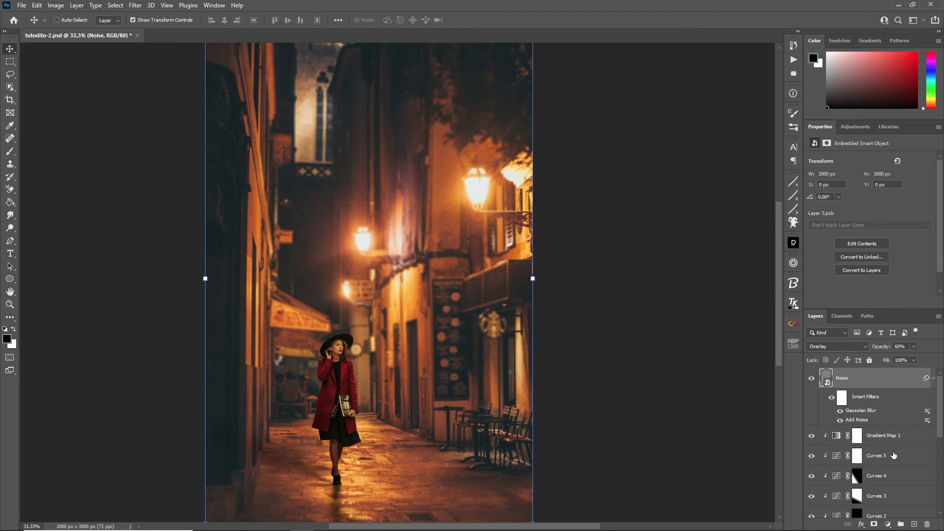
click(10, 304)
click(314, 403)
drag(354, 418, 337, 377)
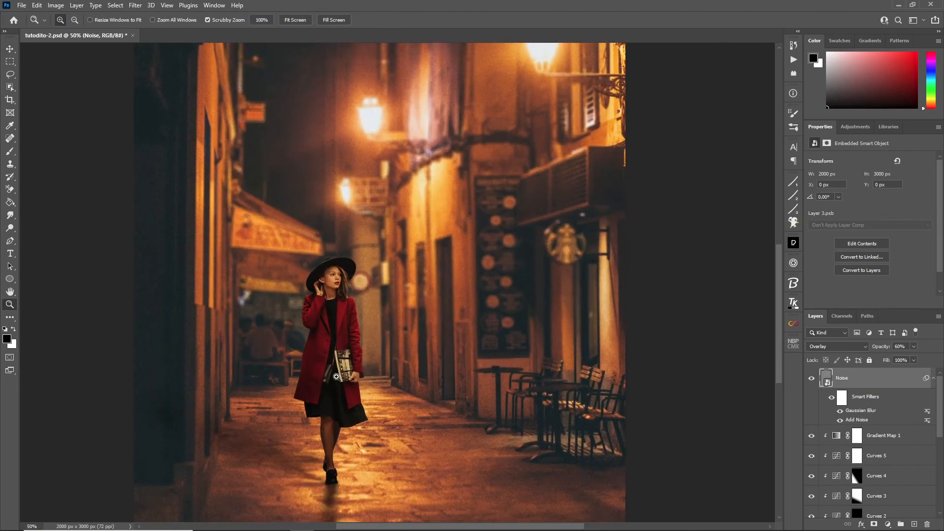
click(356, 346)
mouse_move(365, 343)
mouse_down()
mouse_move(359, 324)
mouse_move(355, 345)
mouse_up()
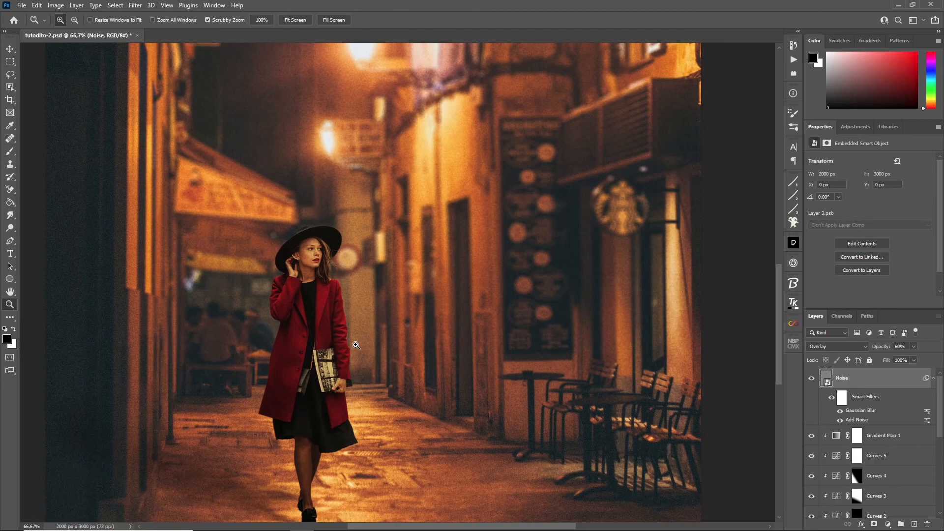